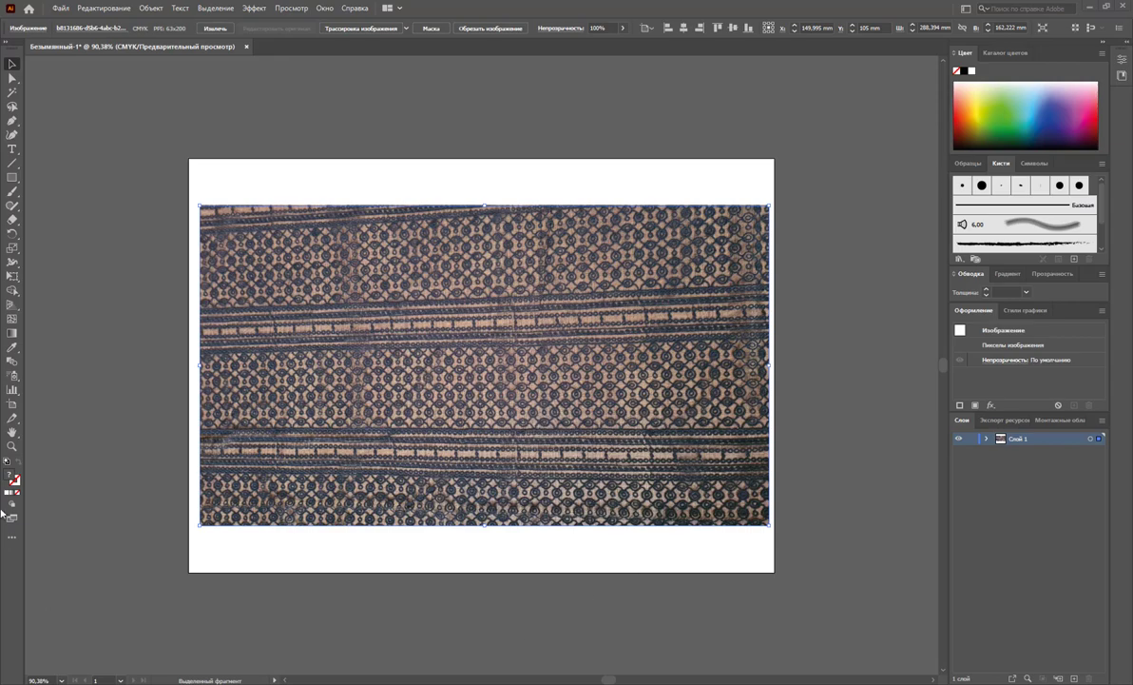
Zoom in on the lace fabric photo so the ornament fills the window
left_click(10, 446)
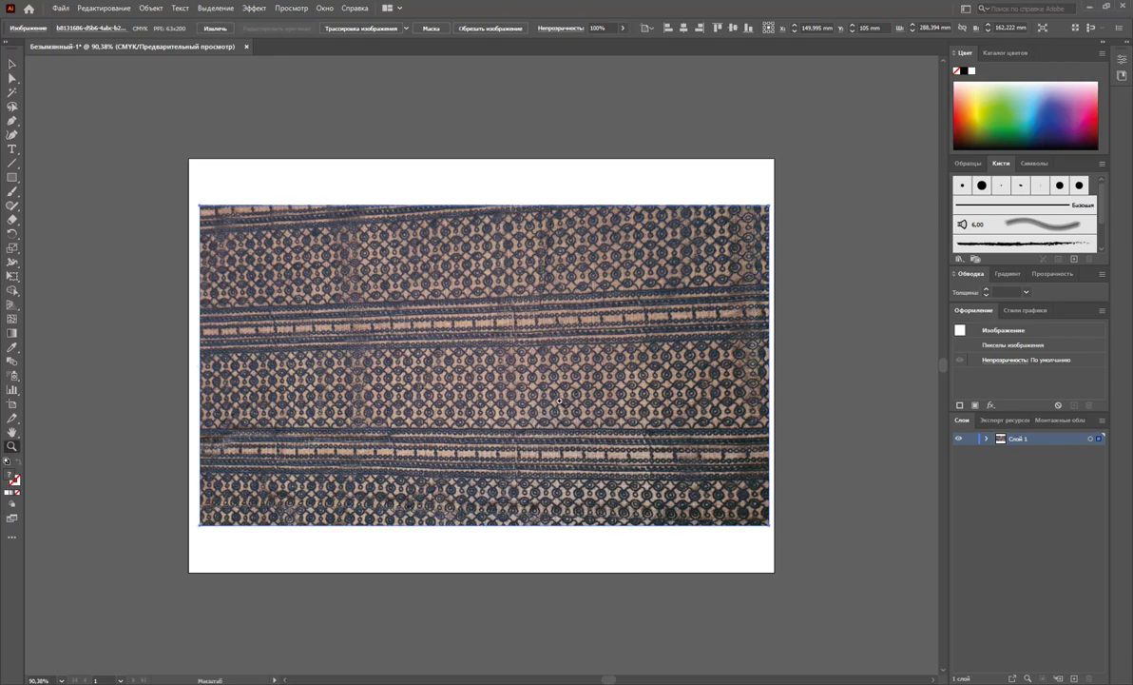
left_click_drag(528, 374, 667, 488)
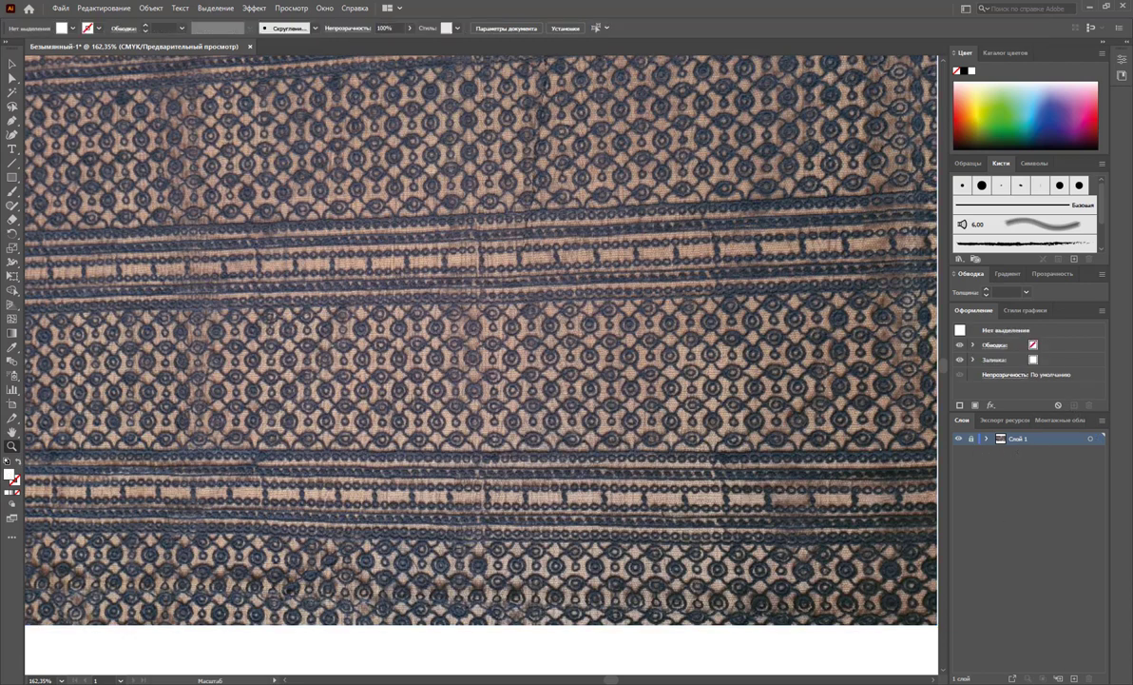
Add a new layer above the photo and draw a rectangle with a white outline and no fill
key("ctrl+shift+a")
key("ctrl+l")
left_click(13, 162)
left_click(12, 176)
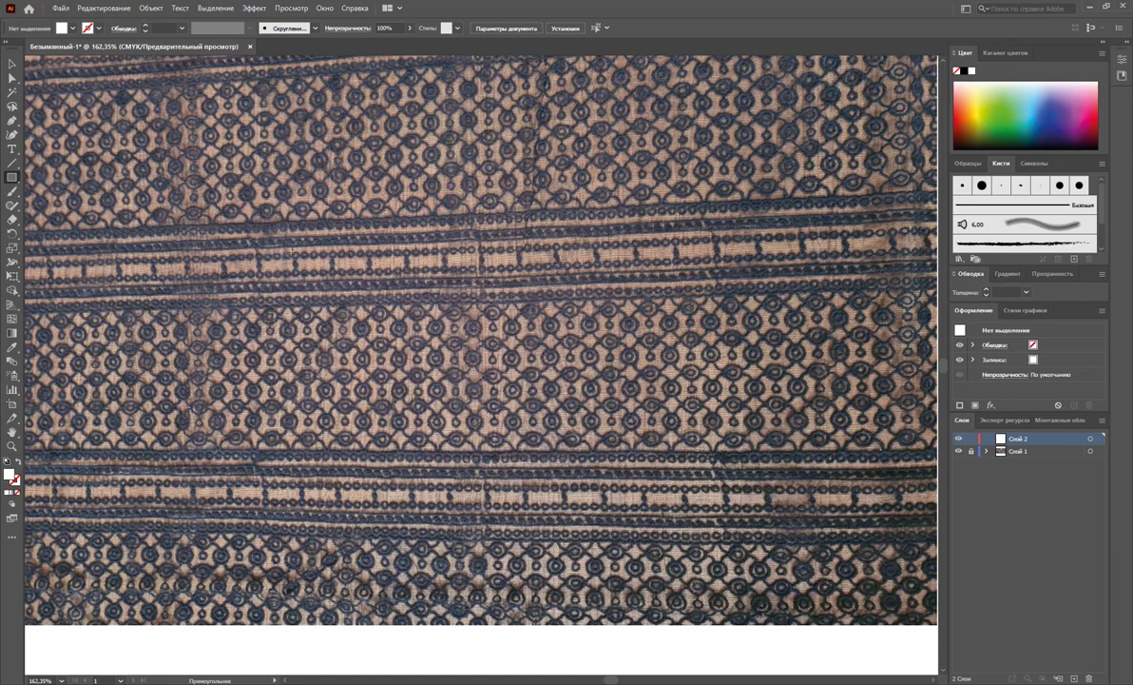
left_click_drag(293, 253, 296, 269)
left_click(18, 462)
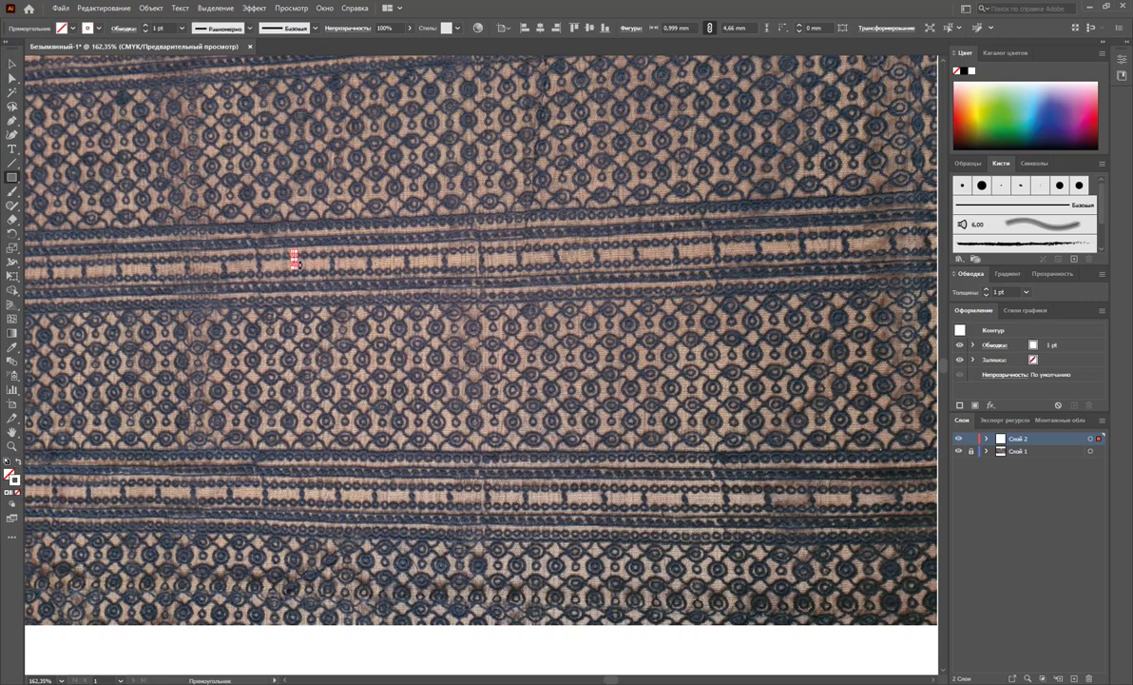
Stretch the rectangle to about 31.29 × 64.91 mm over one ornament repeat and lock Слой 2
mouse_move(297, 260)
left_mouse_down()
mouse_move(353, 261)
mouse_move(373, 486)
mouse_move(321, 480)
left_mouse_up()
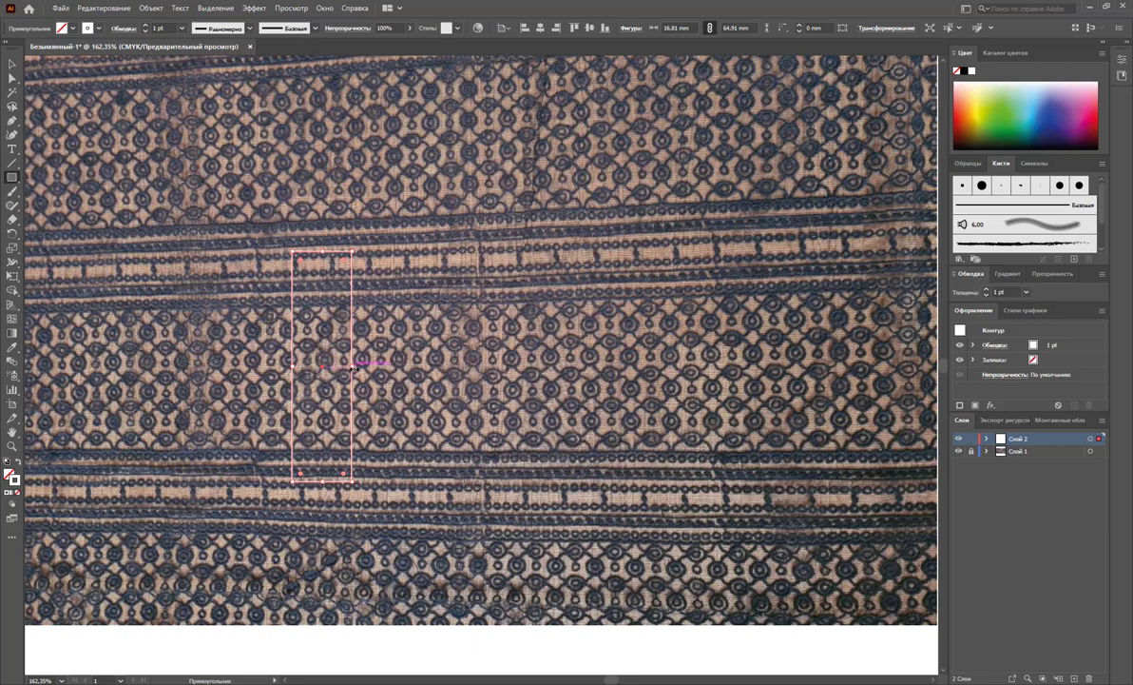
left_click_drag(352, 365, 368, 371)
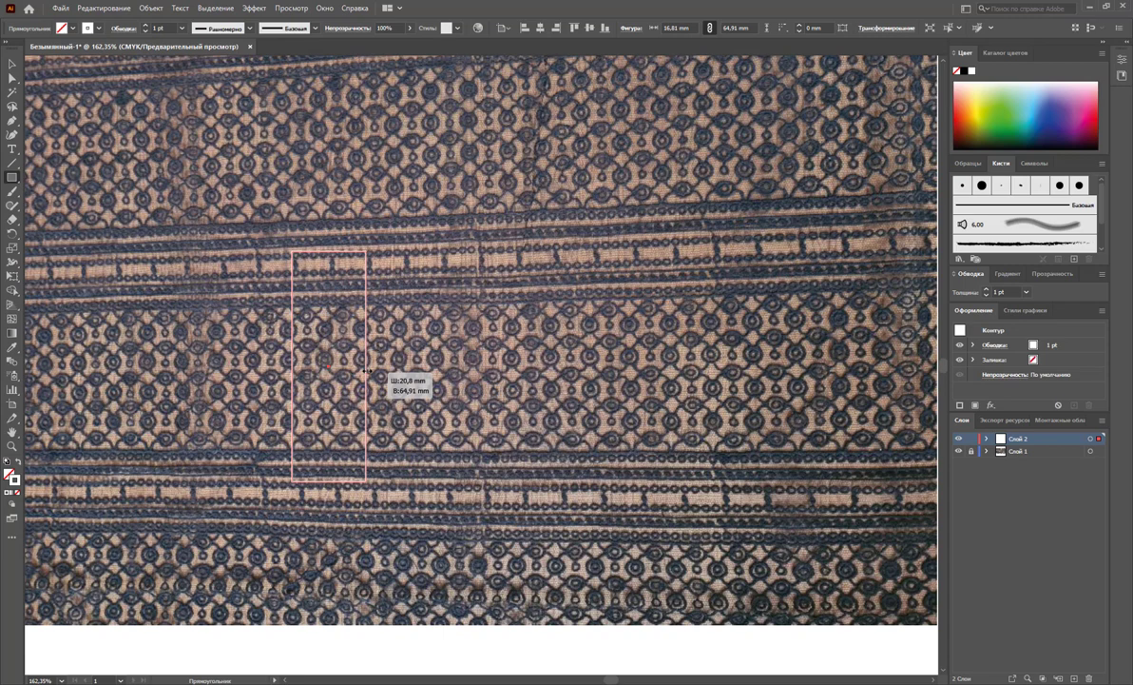
left_click_drag(367, 370, 405, 368)
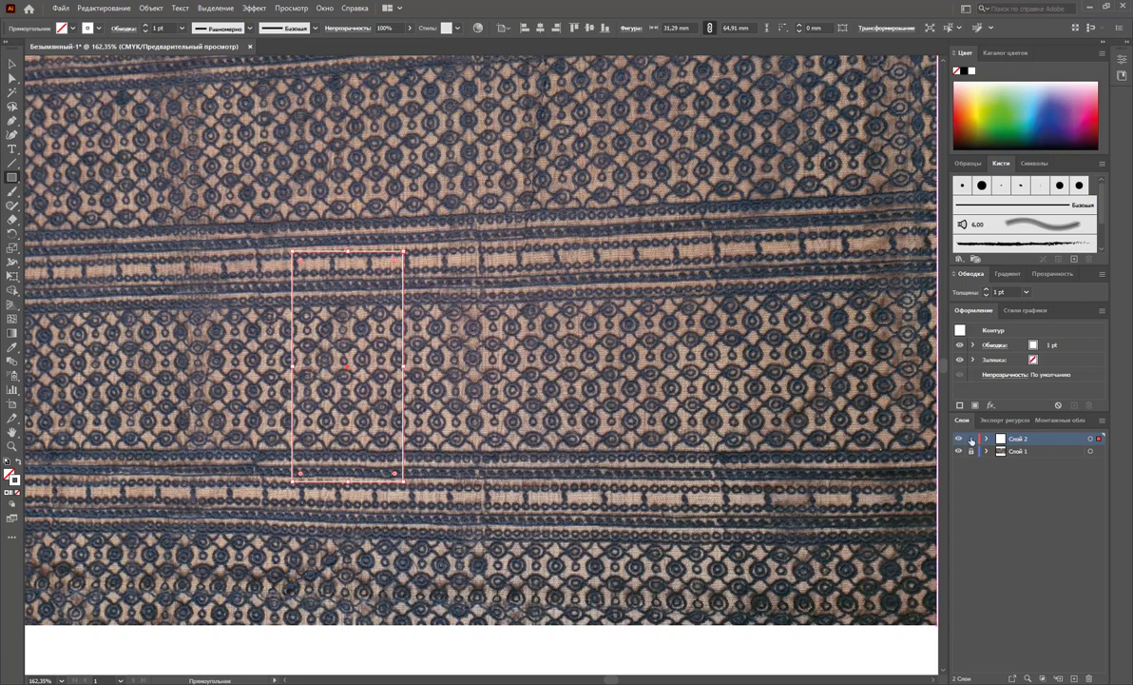
left_click(971, 438)
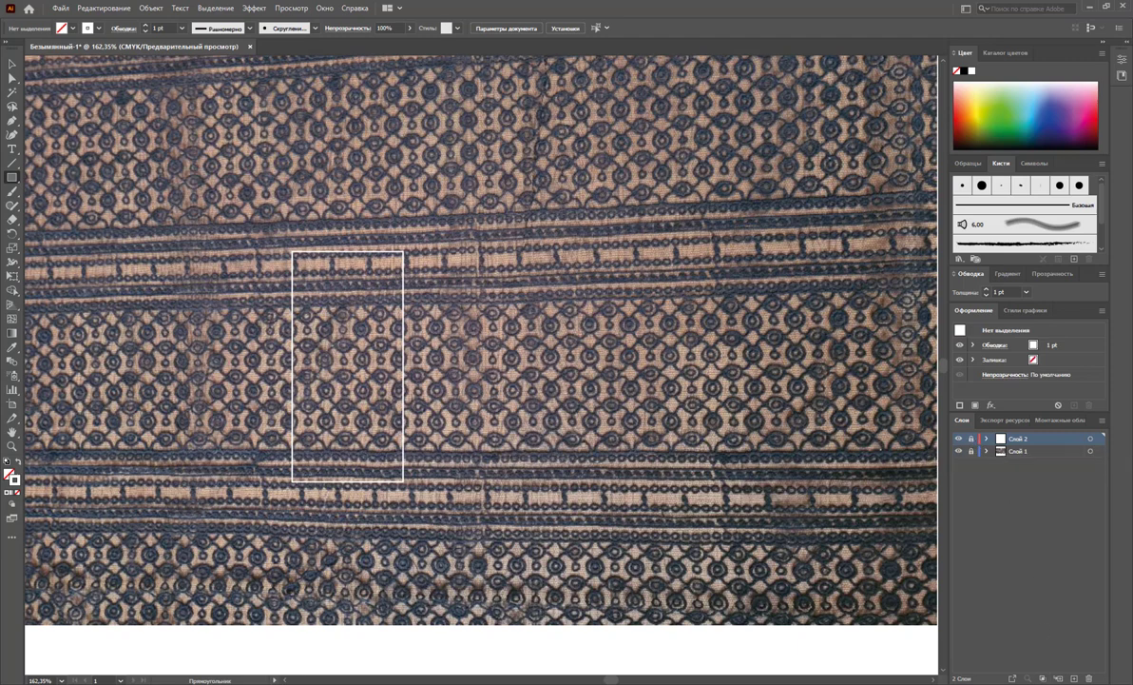
Add Слой 3 for tracing and zoom closely into the rectangle tile
key("ctrl+l")
left_click(11, 446)
mouse_move(323, 394)
left_mouse_down()
mouse_move(279, 285)
mouse_move(295, 357)
left_mouse_up()
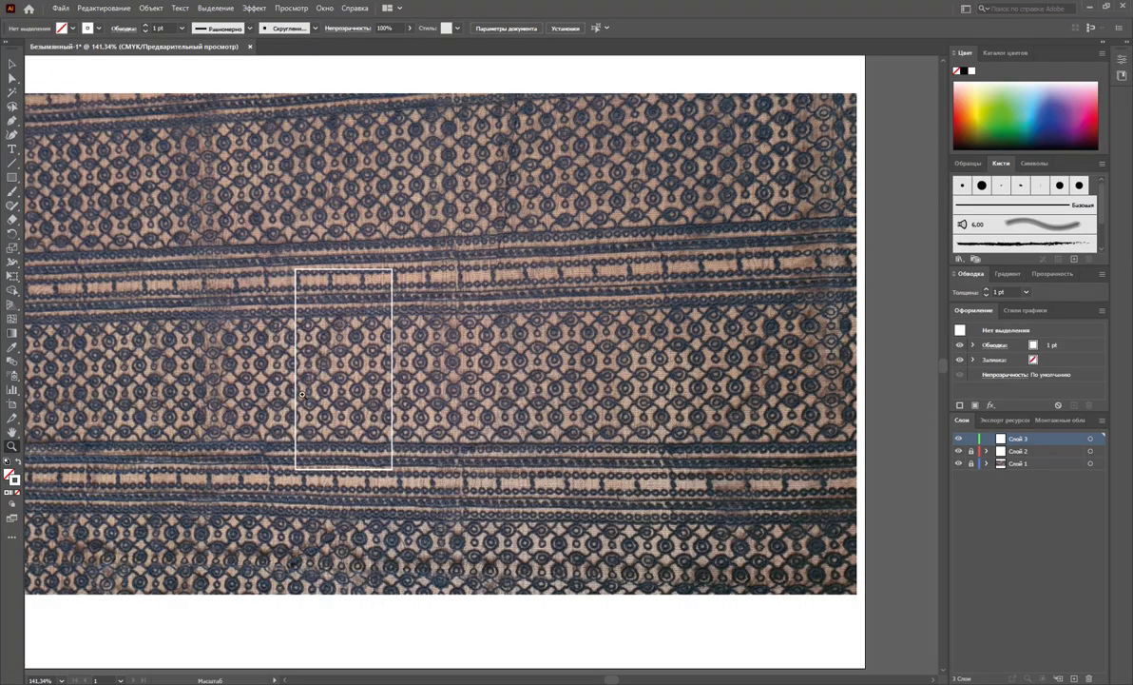
left_click_drag(281, 366, 430, 508)
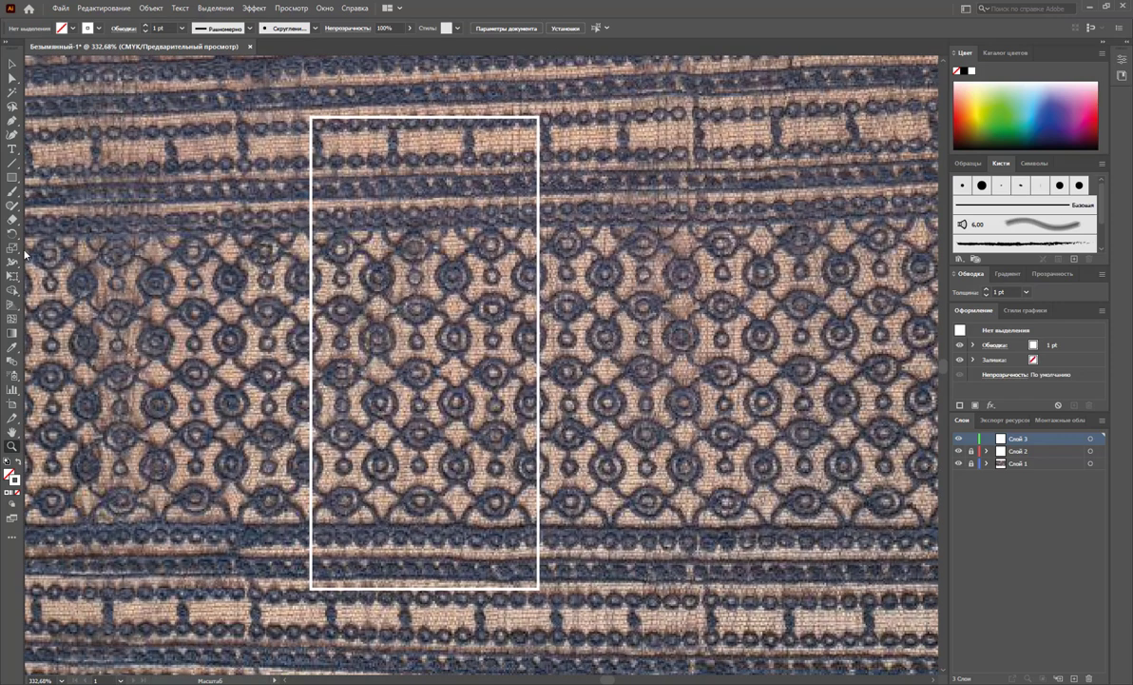
left_click(12, 178)
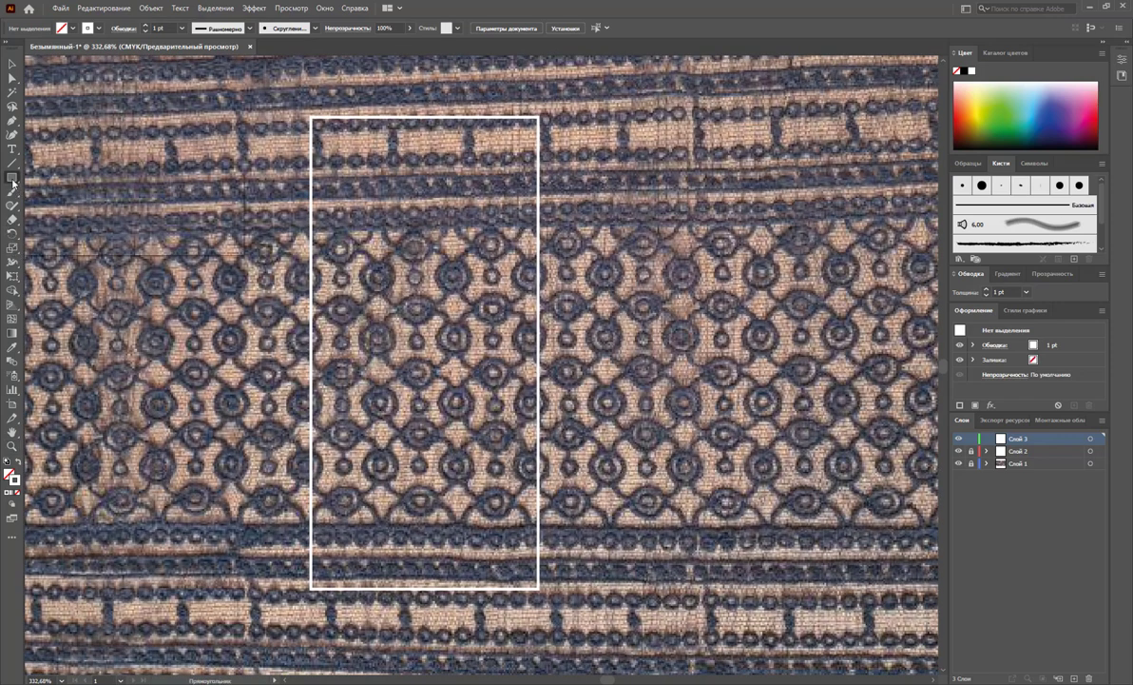
left_click(72, 205)
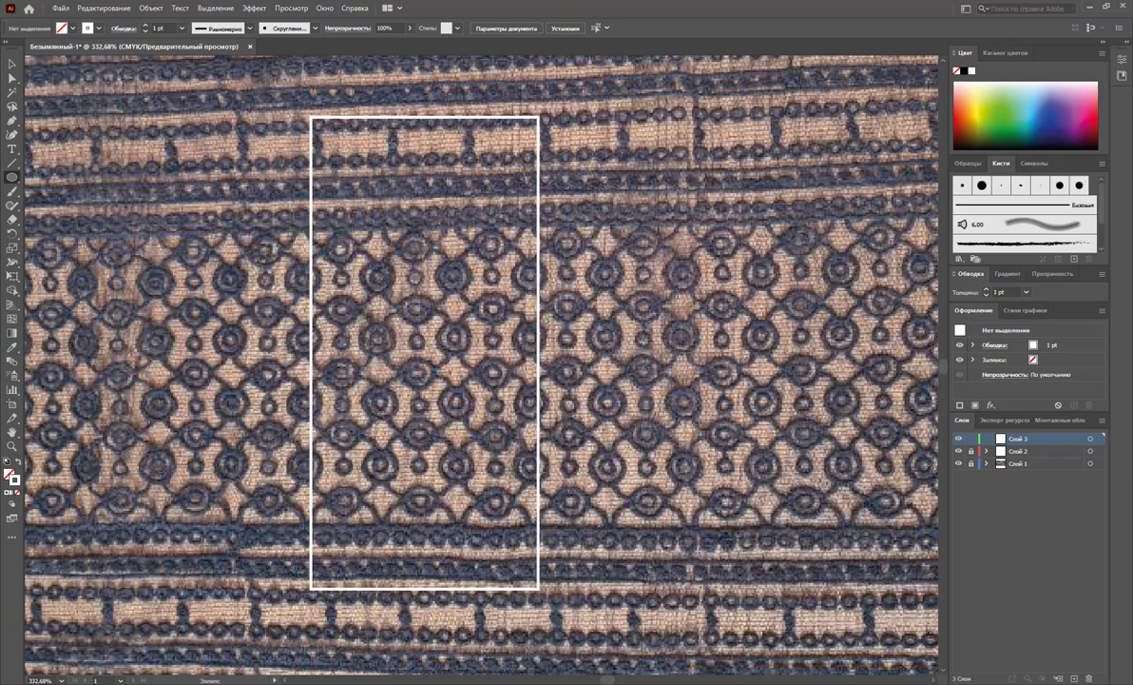
Trace a ring motif with concentric circles of about 13.4 mm and 10.4 mm, then select both
left_click_drag(398, 316, 447, 364)
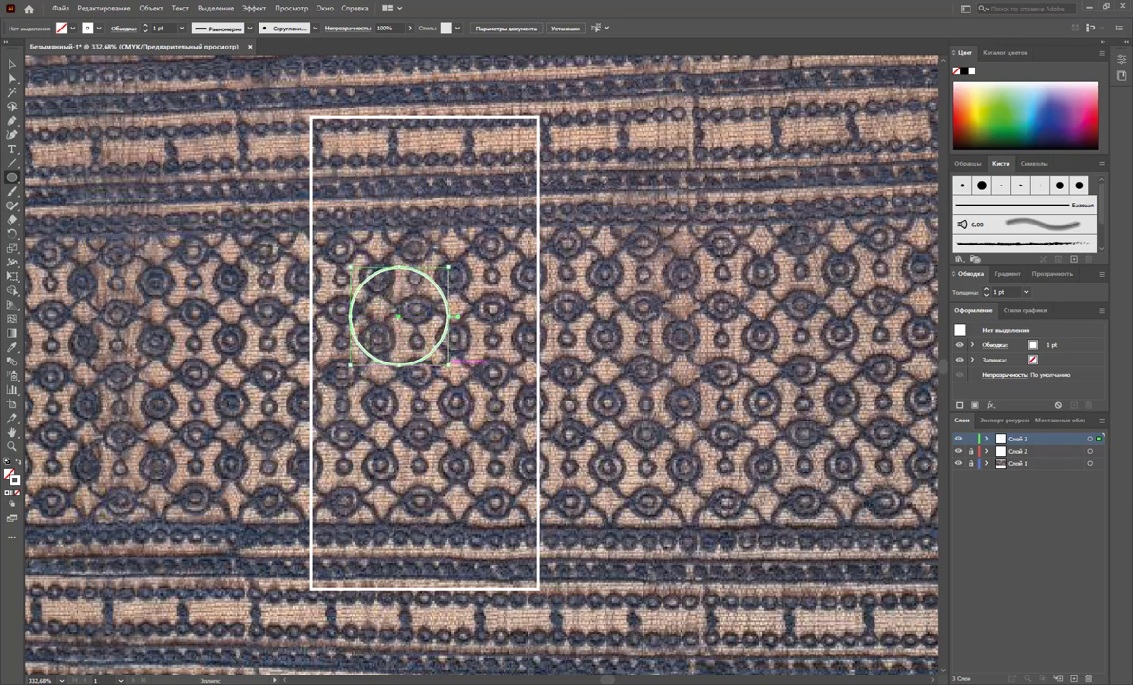
left_click(13, 63)
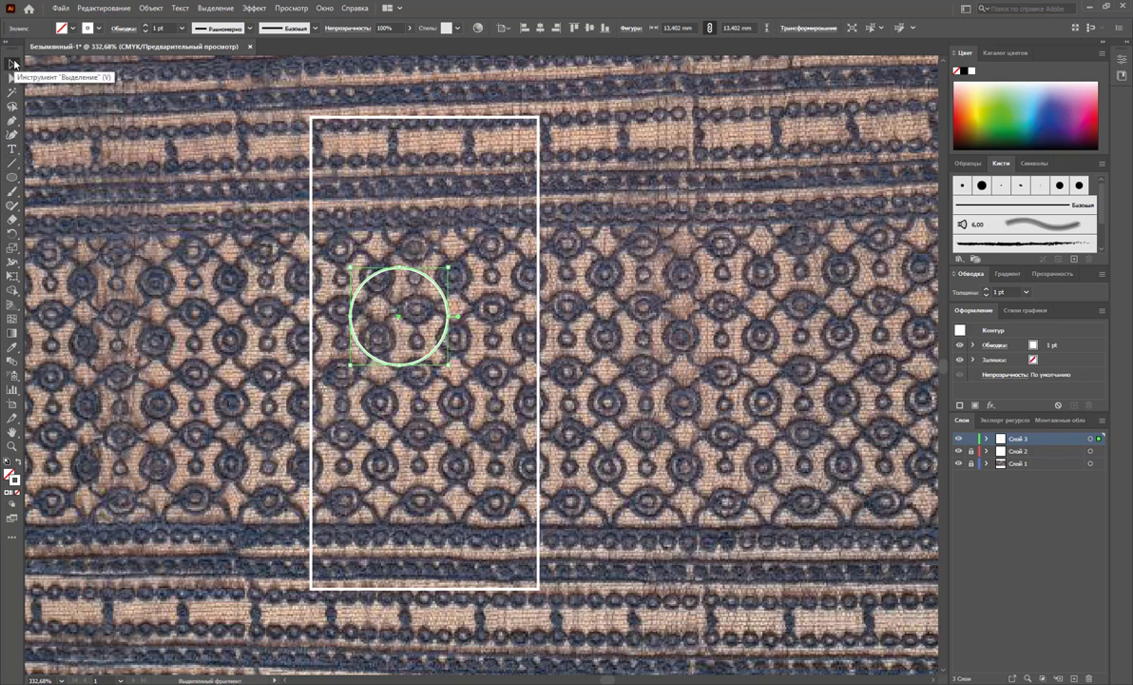
left_click_drag(398, 317, 482, 365, "alt")
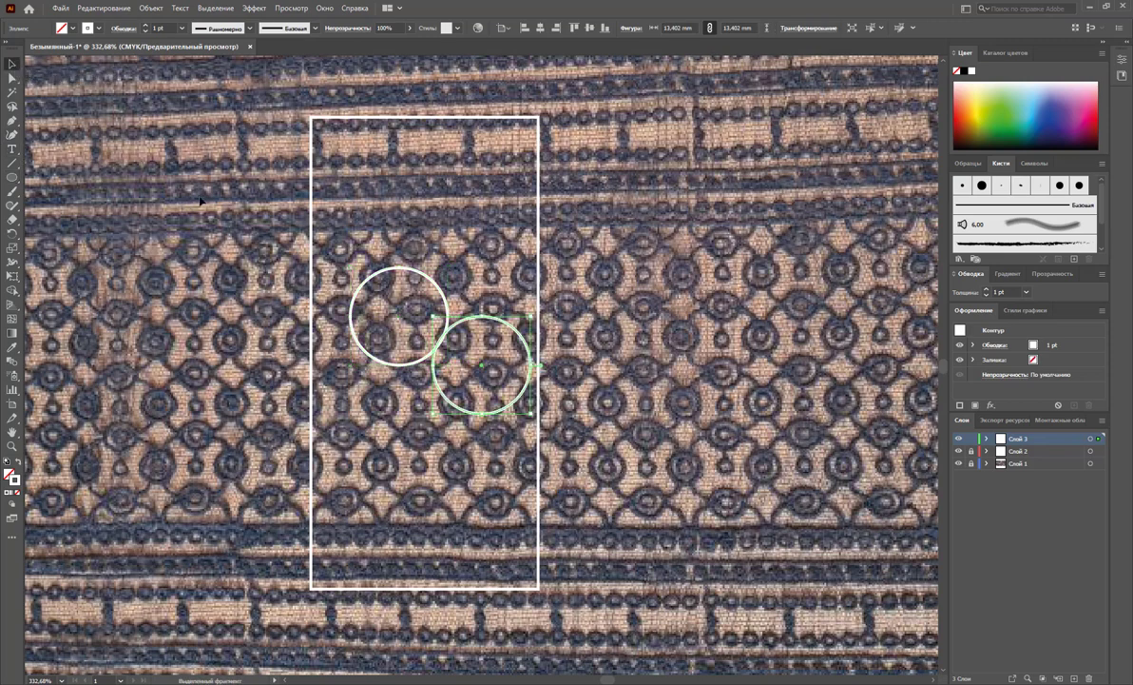
key("Delete")
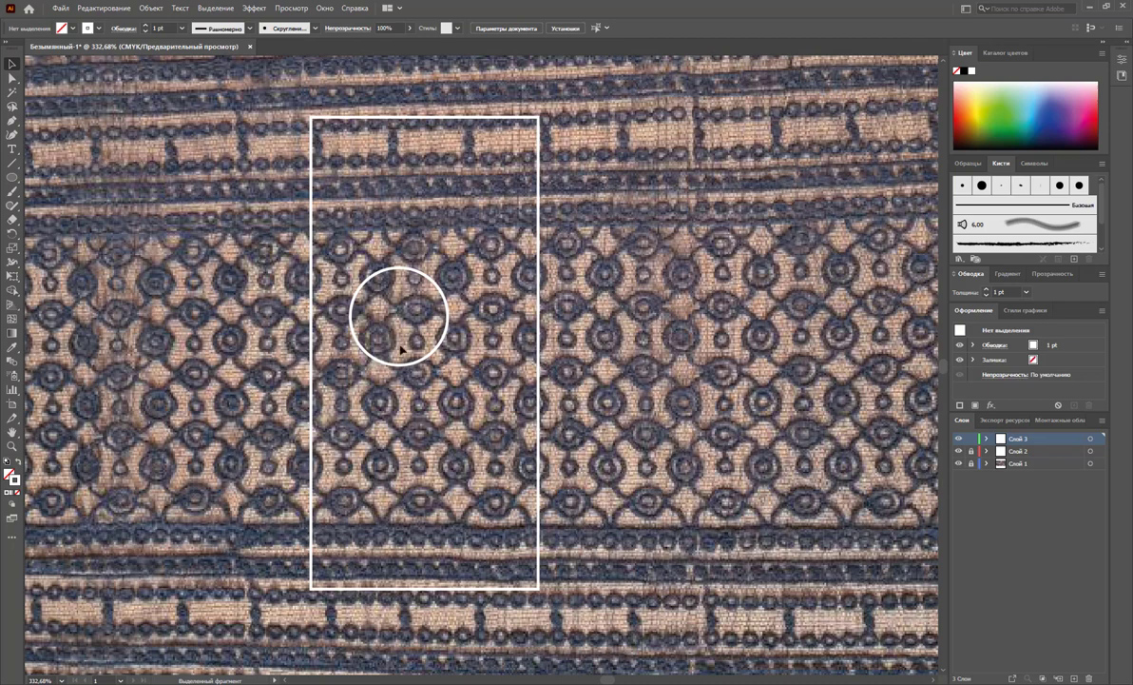
left_click(395, 302)
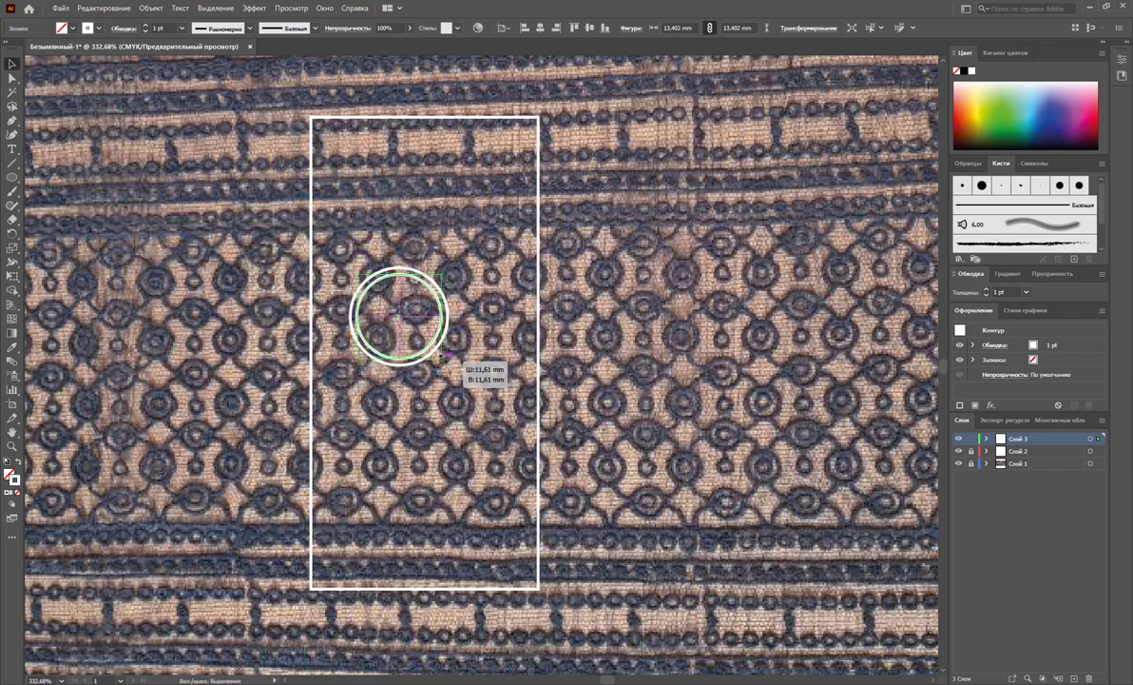
left_click_drag(448, 366, 438, 356)
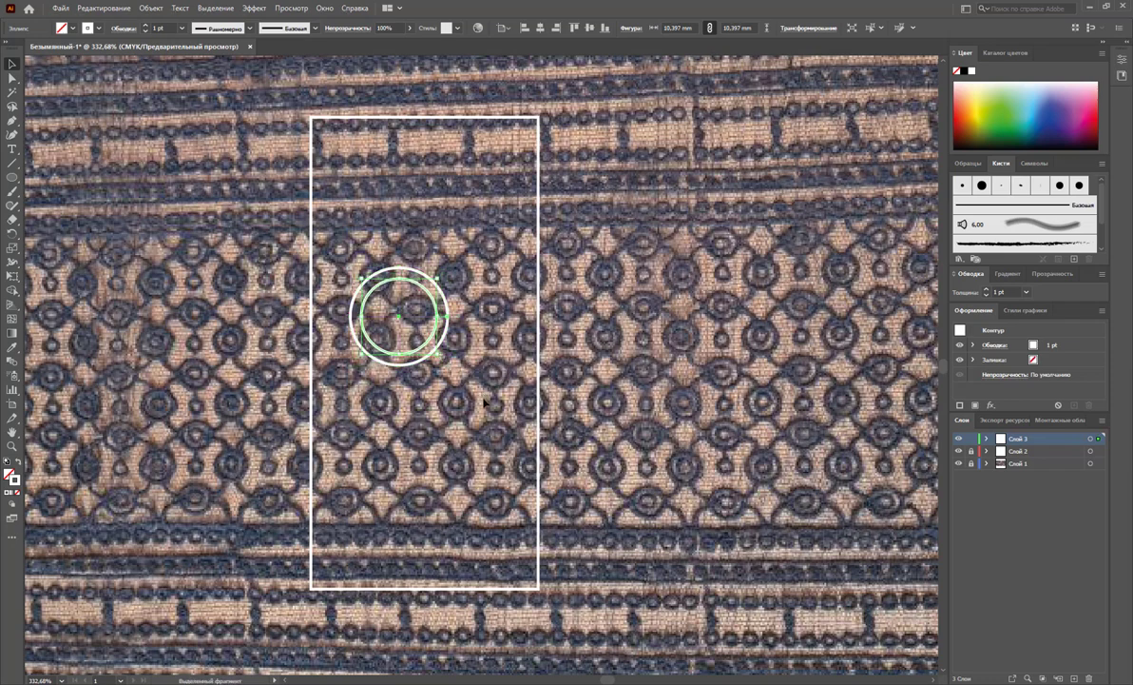
left_click(483, 403)
key("ctrl+a")
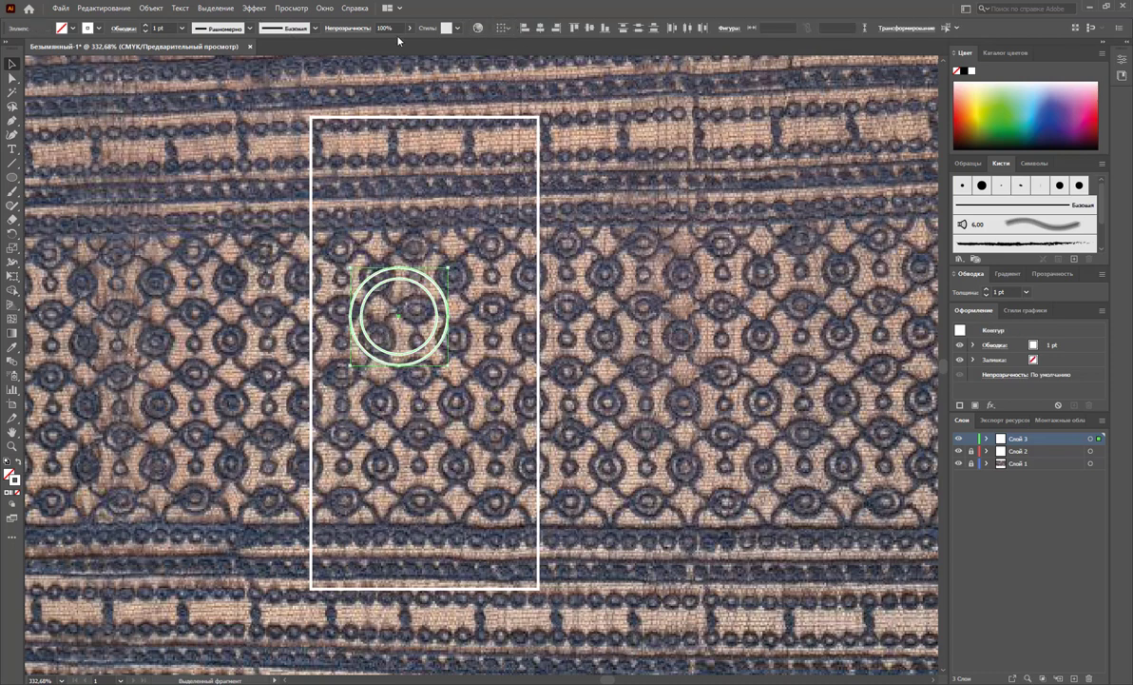
Show the Pathfinder panel and move it off the circles
left_click(328, 10)
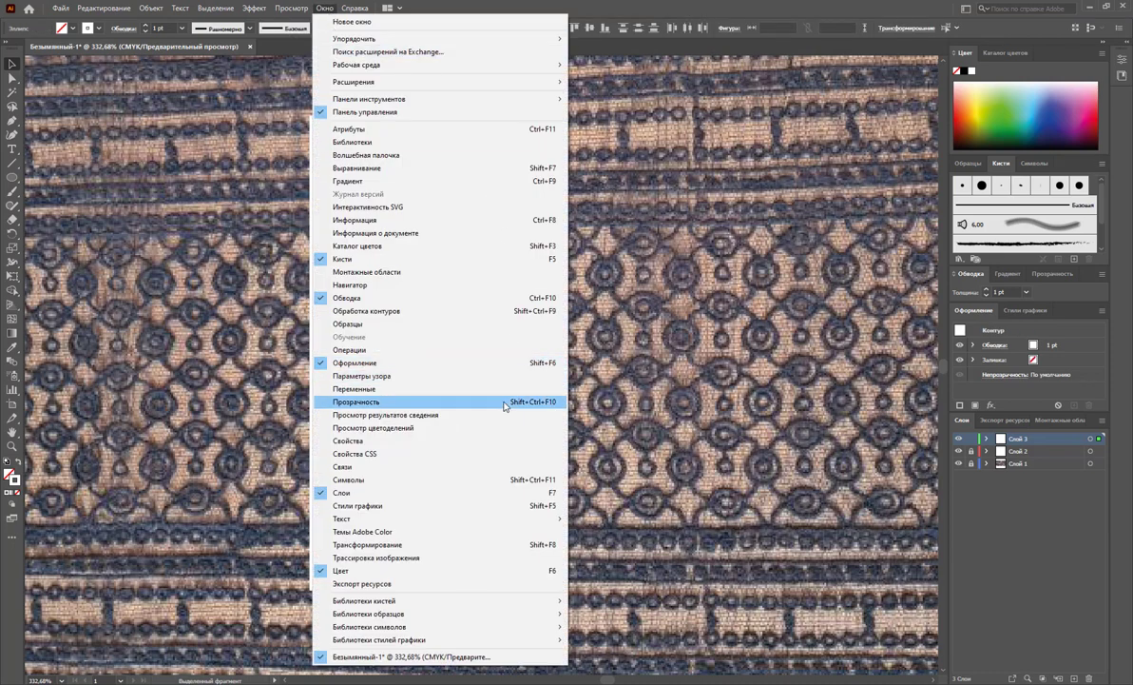
left_click(433, 311)
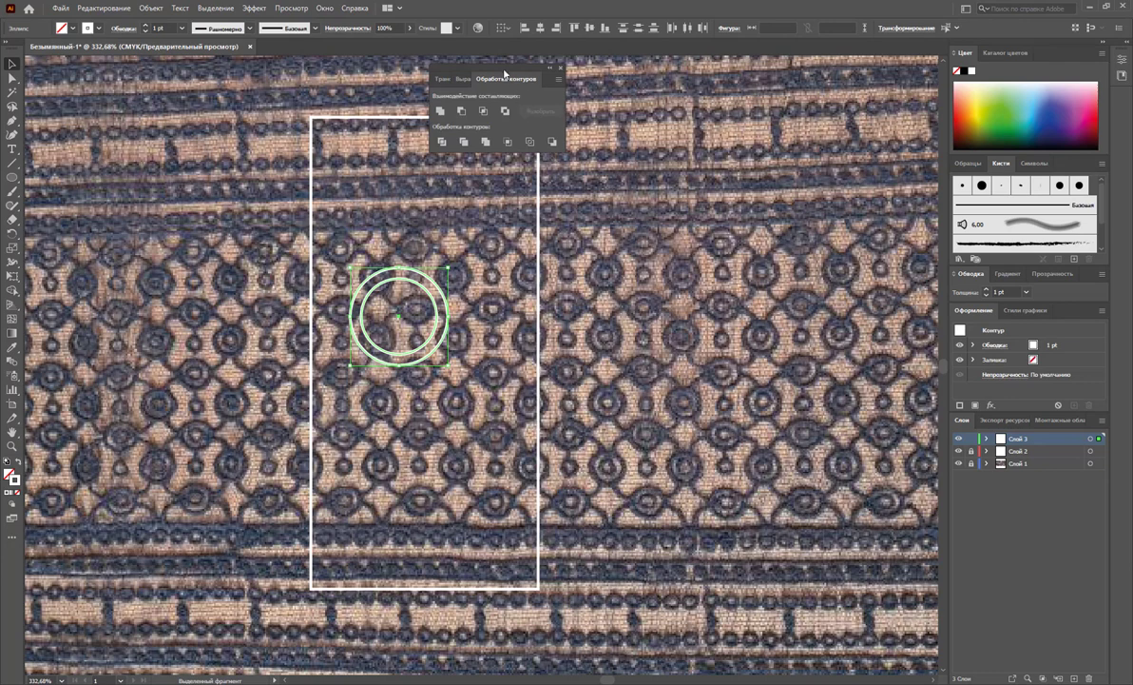
left_click_drag(505, 74, 757, 128)
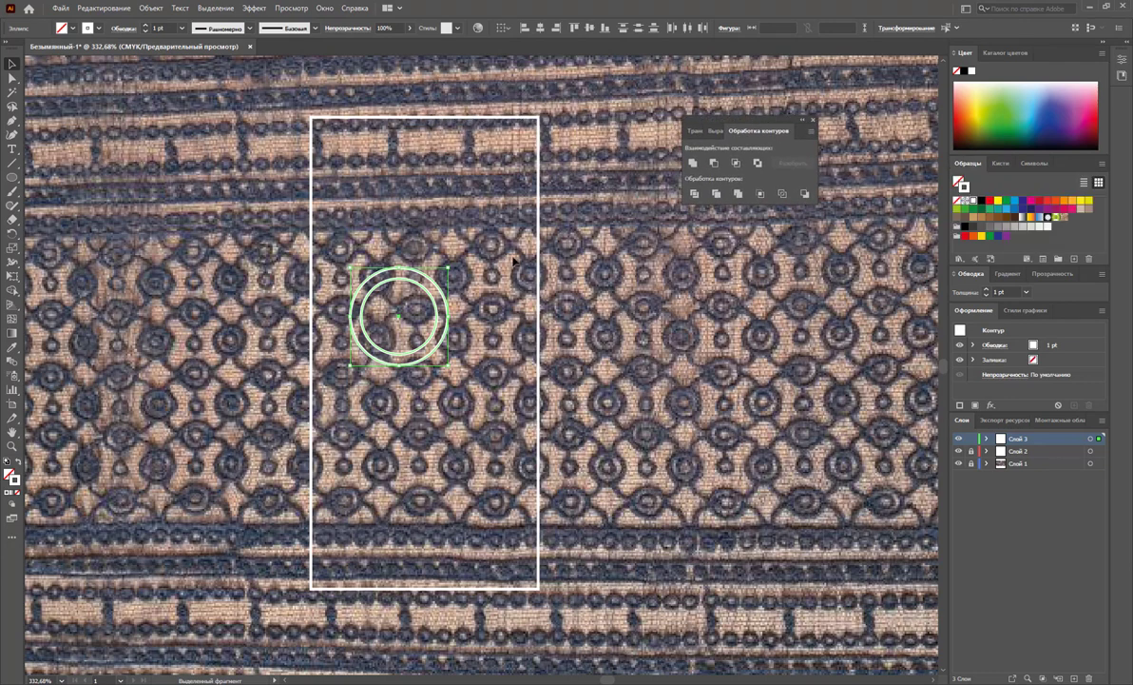
Try black outline, black fill and a new stacking order on the circles, then revert to white outlines
left_click(983, 202)
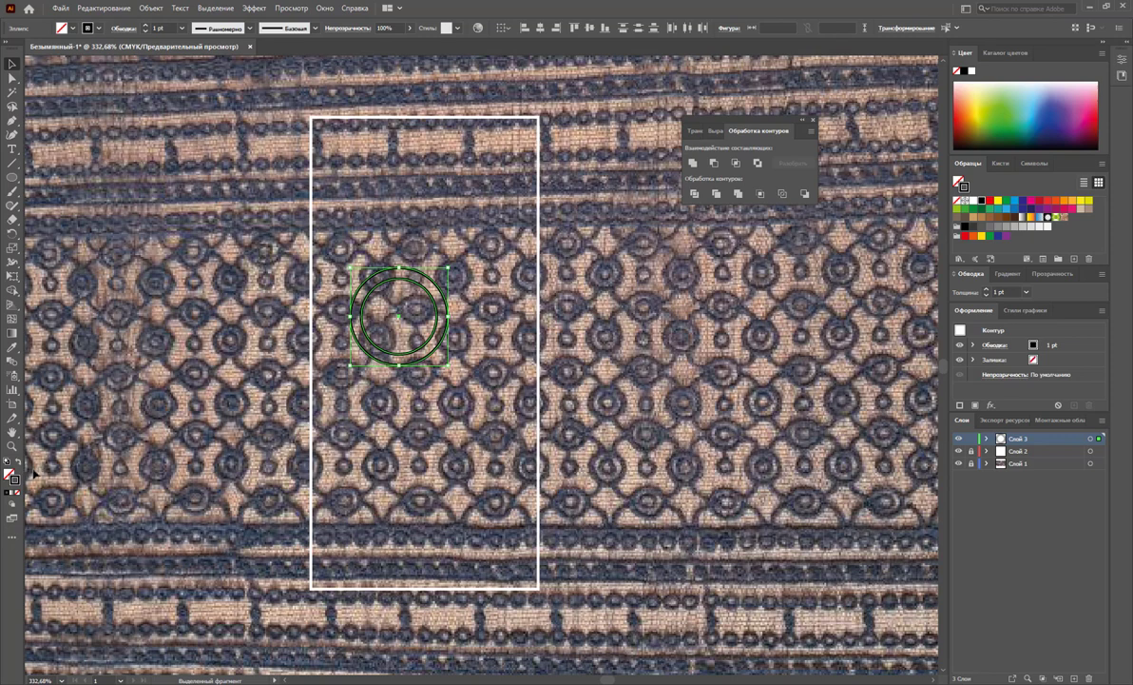
key("ctrl+z")
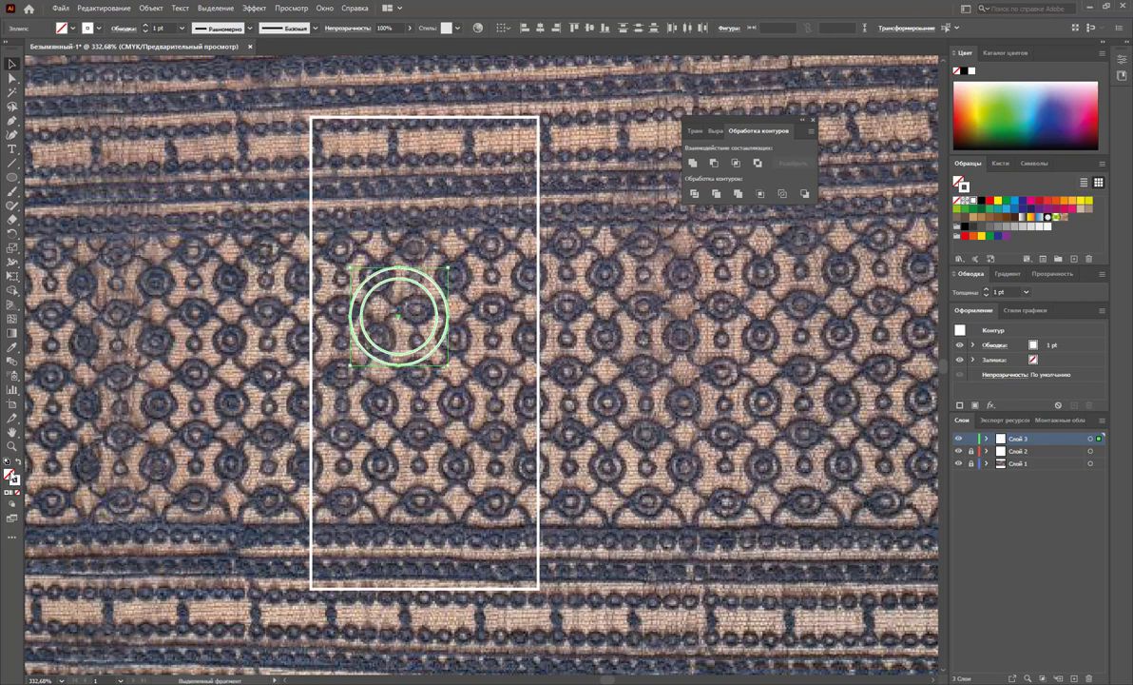
left_click(9, 472)
left_click(983, 201)
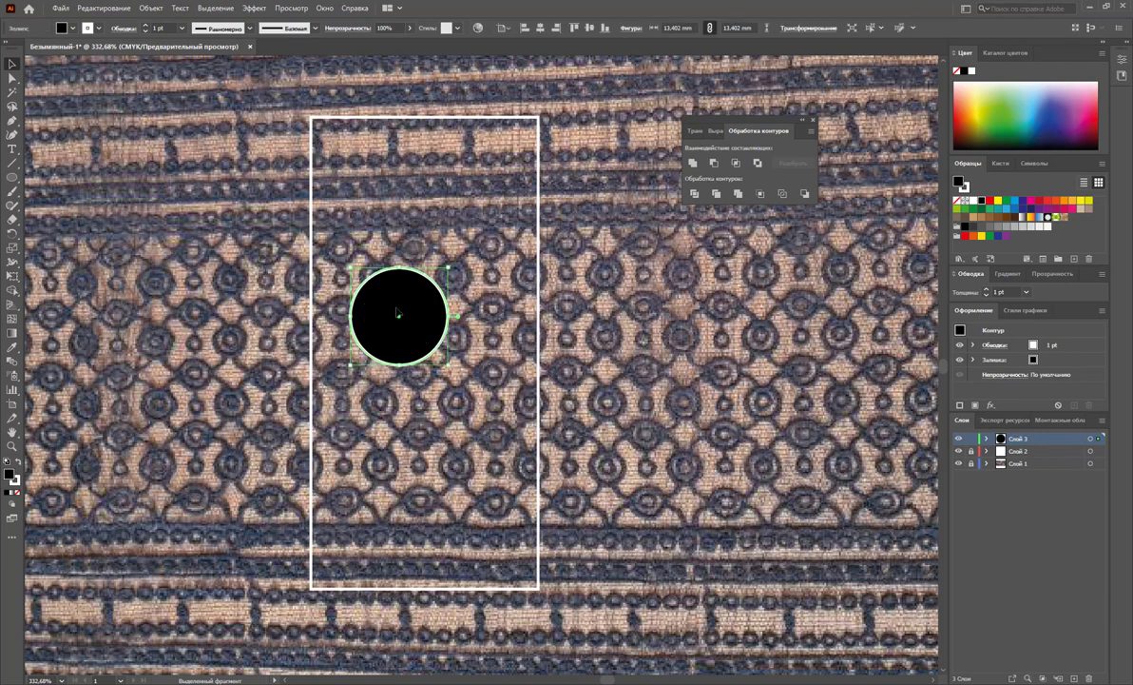
right_click(396, 309)
mouse_move(561, 528)
left_click(599, 520)
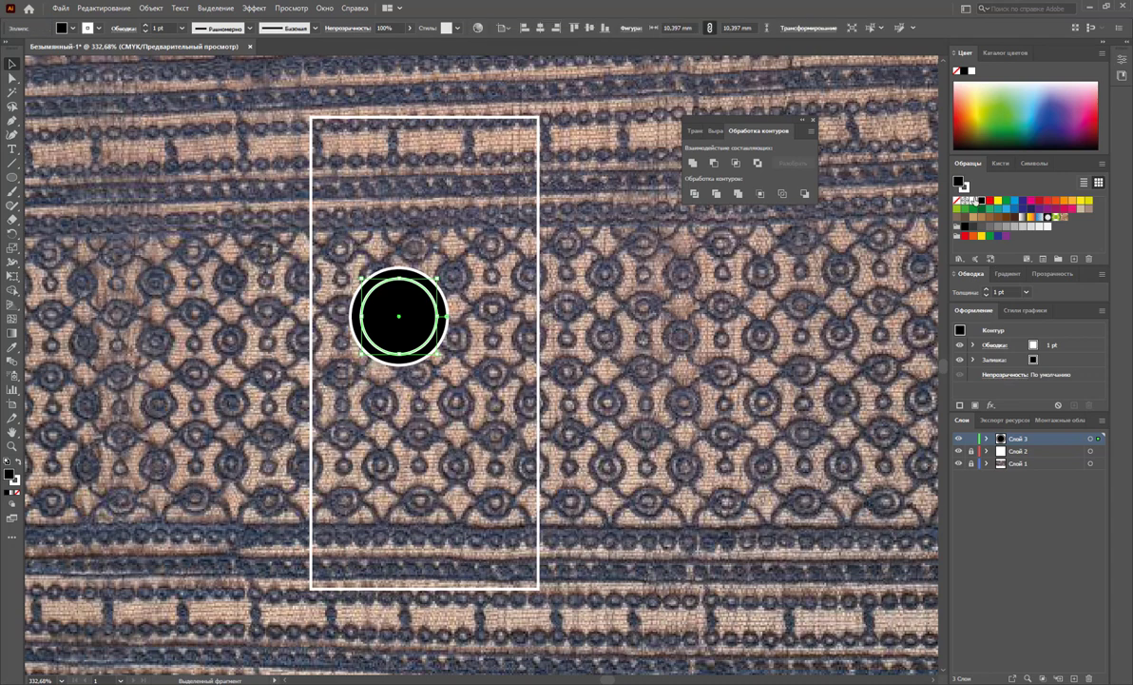
key("shift+x")
left_click(657, 323)
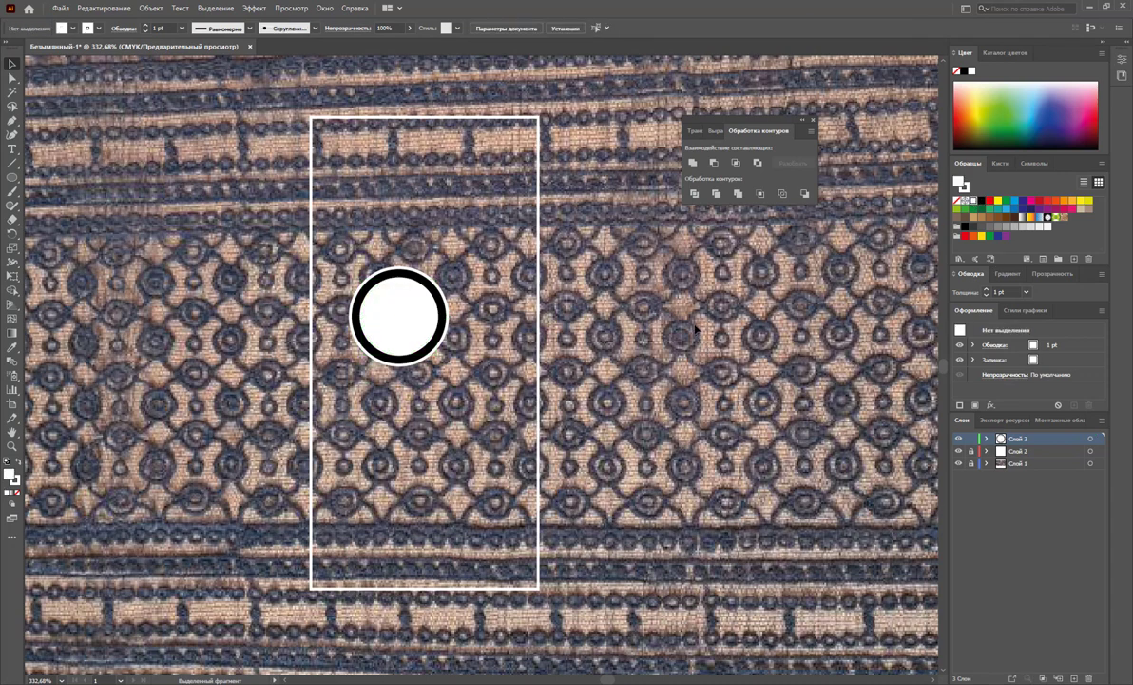
left_click(383, 348)
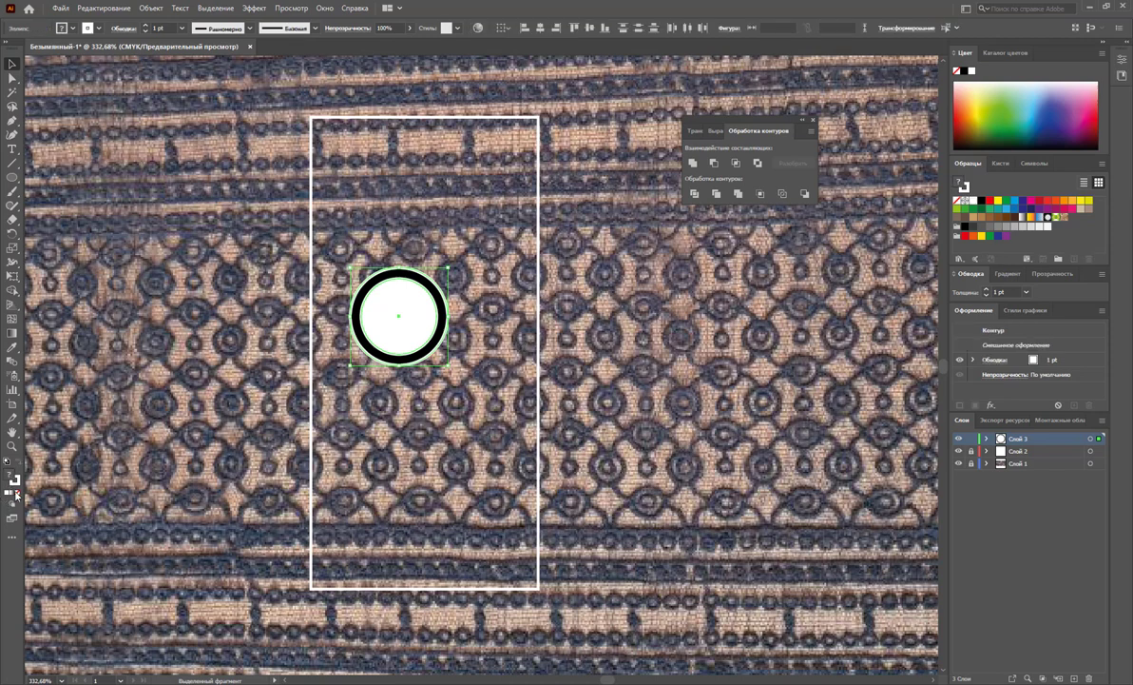
key("slash")
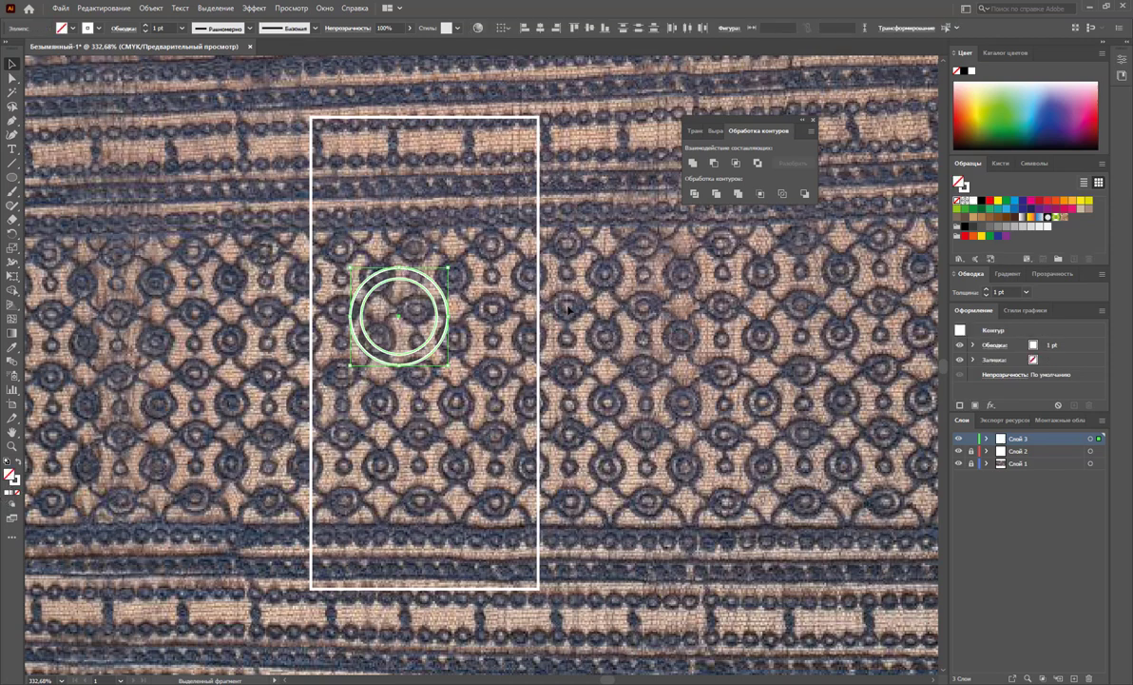
Divide the overlapping circles with Pathfinder Divide and ungroup the resulting pieces
left_click(695, 194)
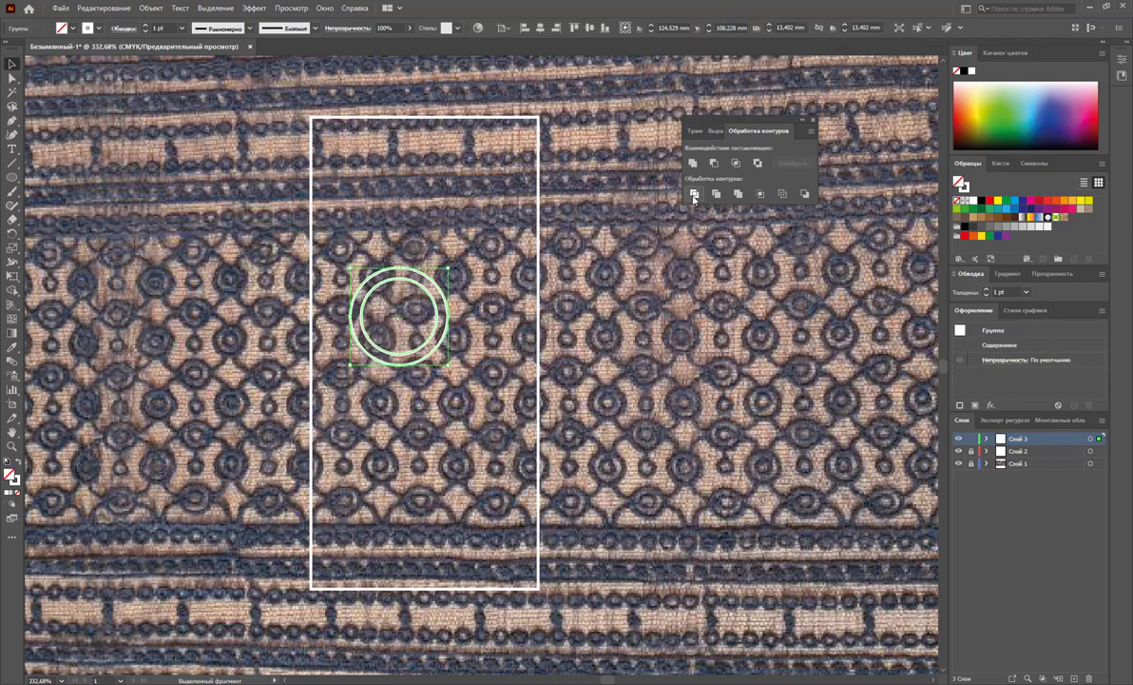
right_click(393, 337)
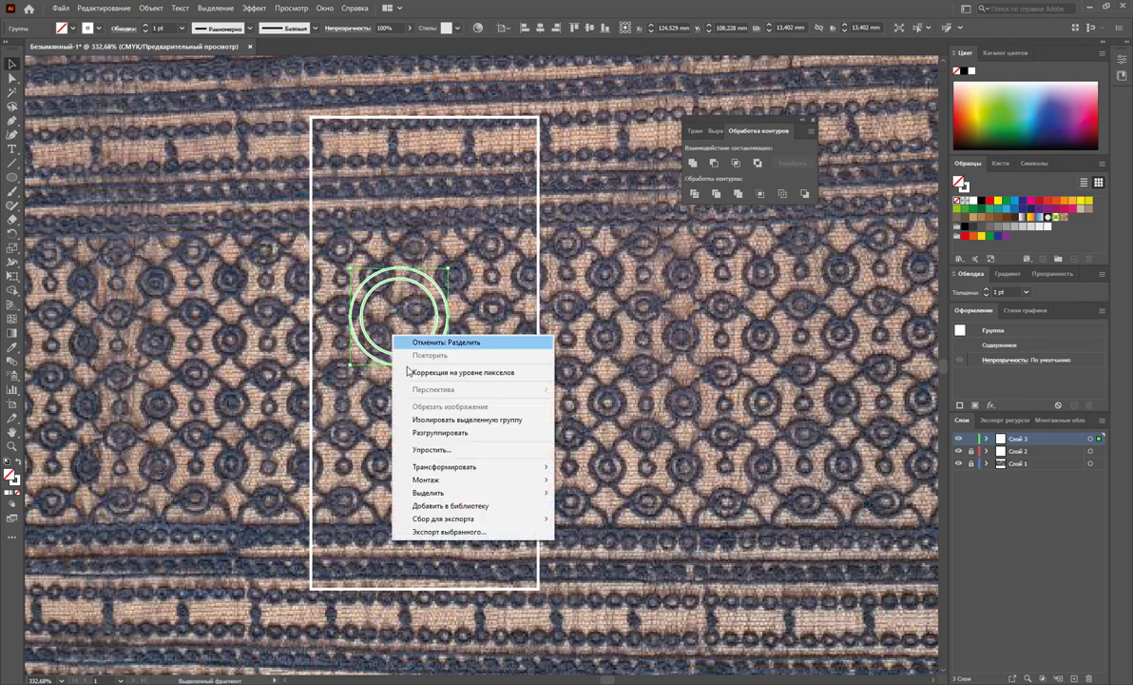
left_click(437, 433)
left_click(445, 303)
left_click_drag(445, 303, 582, 313)
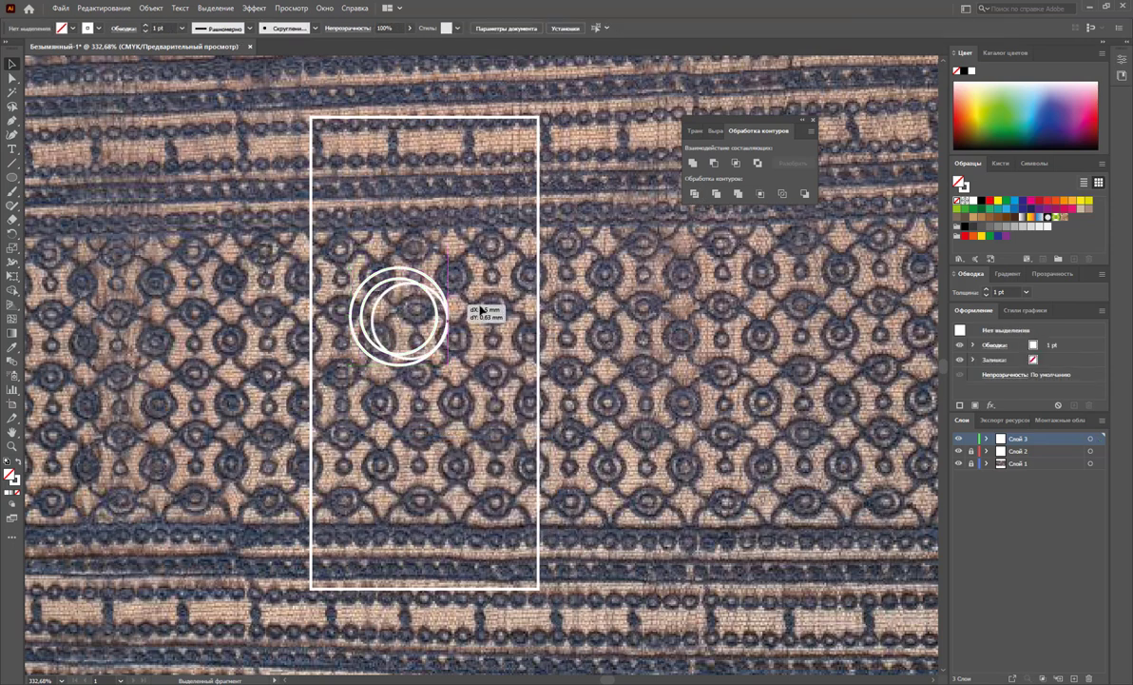
key("Escape")
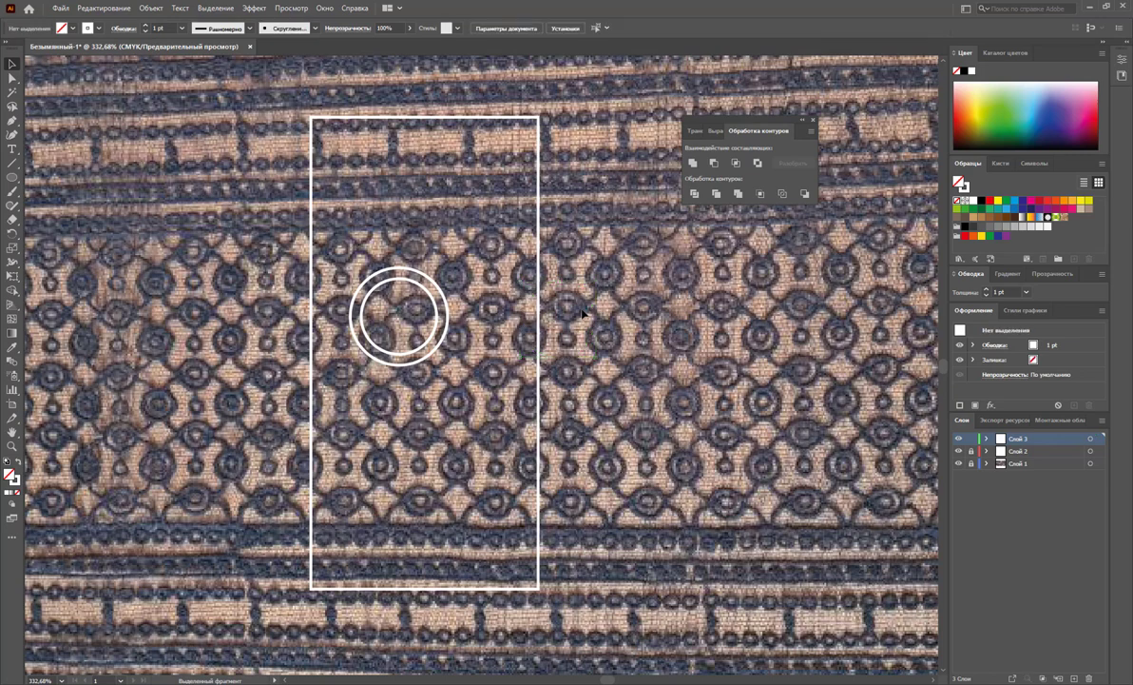
Fill the circles black with no outline, trying a shrink that is then undone
left_click(432, 279)
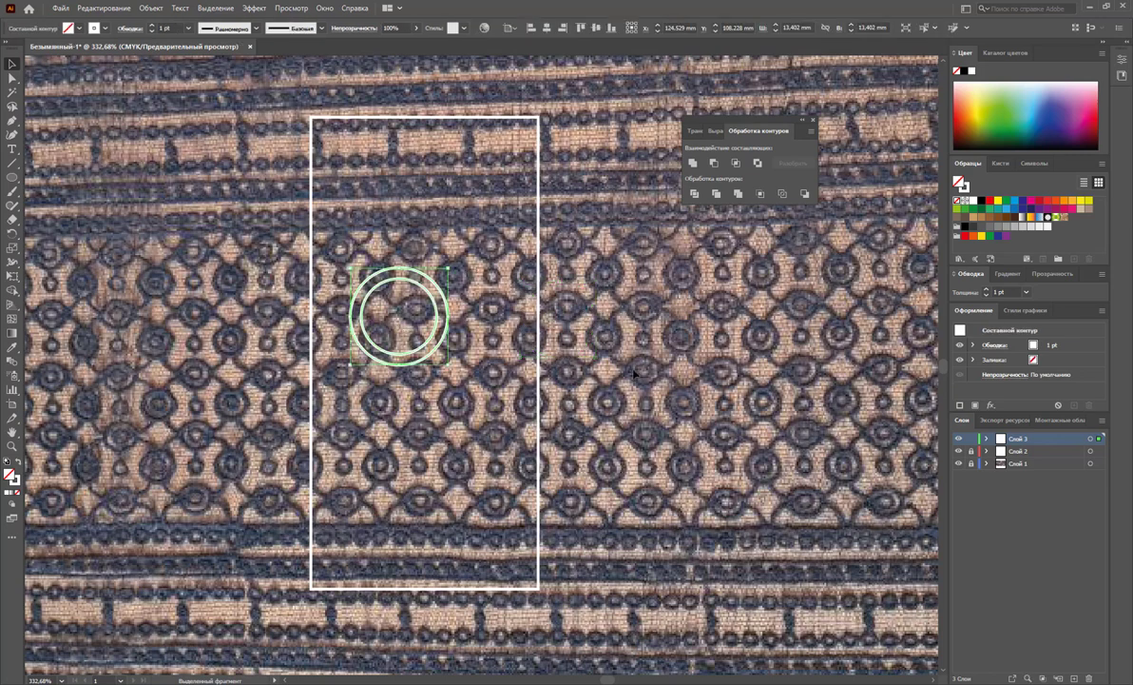
left_click(985, 210)
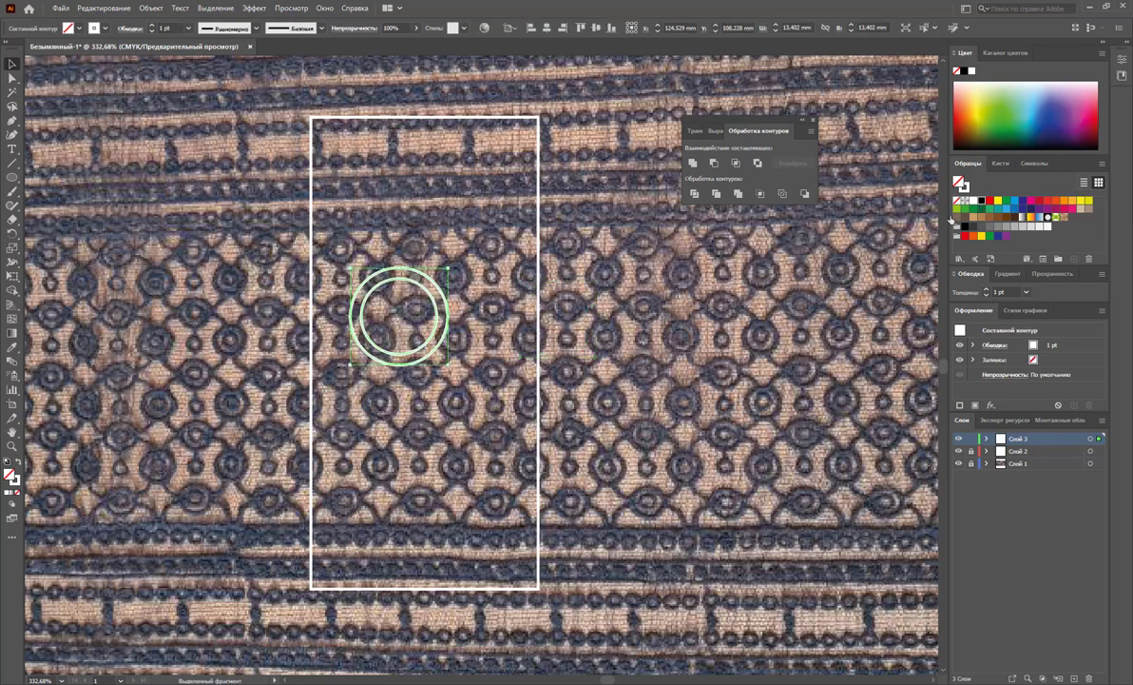
left_click(16, 492)
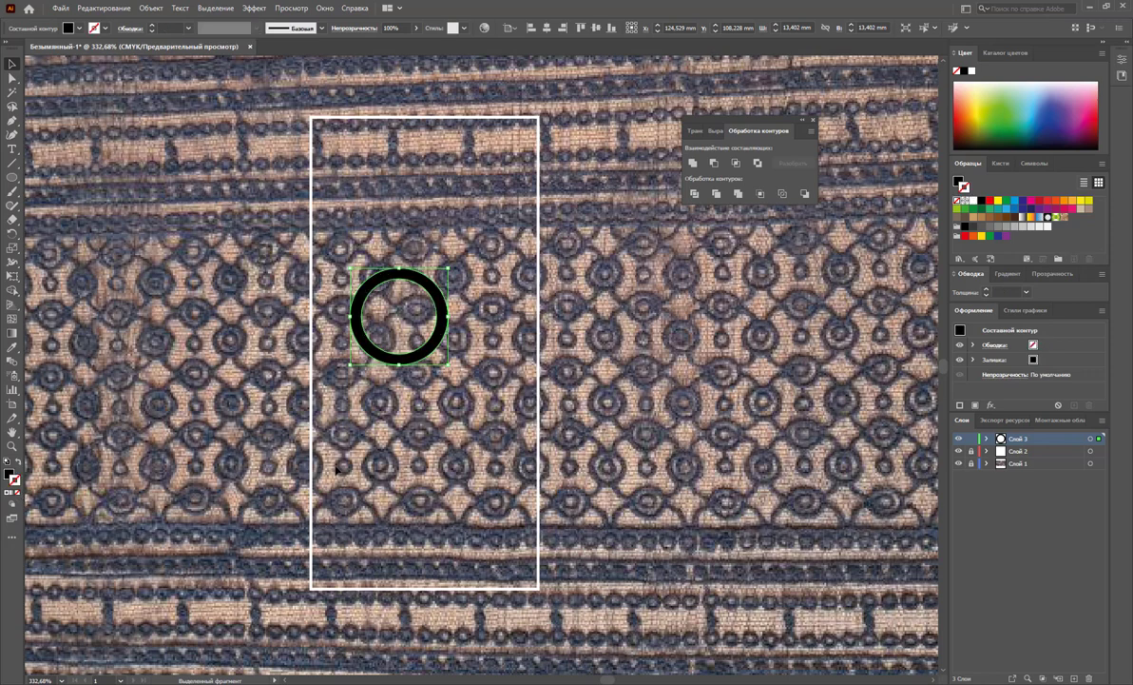
left_click(335, 470)
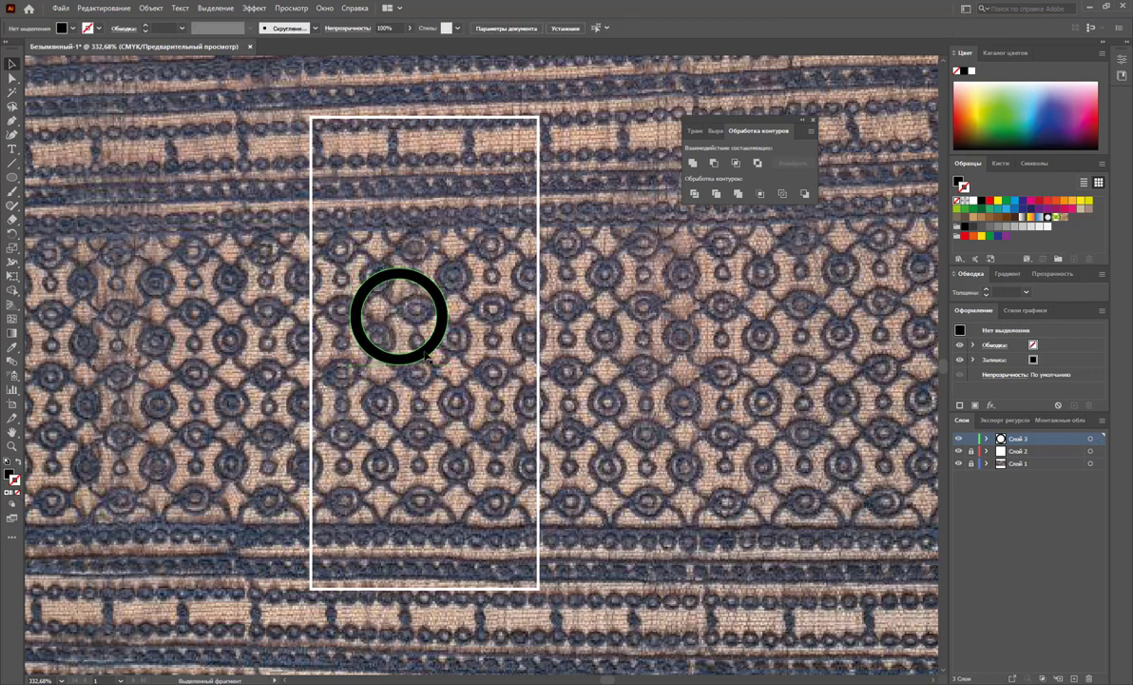
left_click(420, 346)
mouse_move(448, 363)
left_mouse_down()
mouse_move(376, 295)
mouse_move(353, 324)
left_mouse_up()
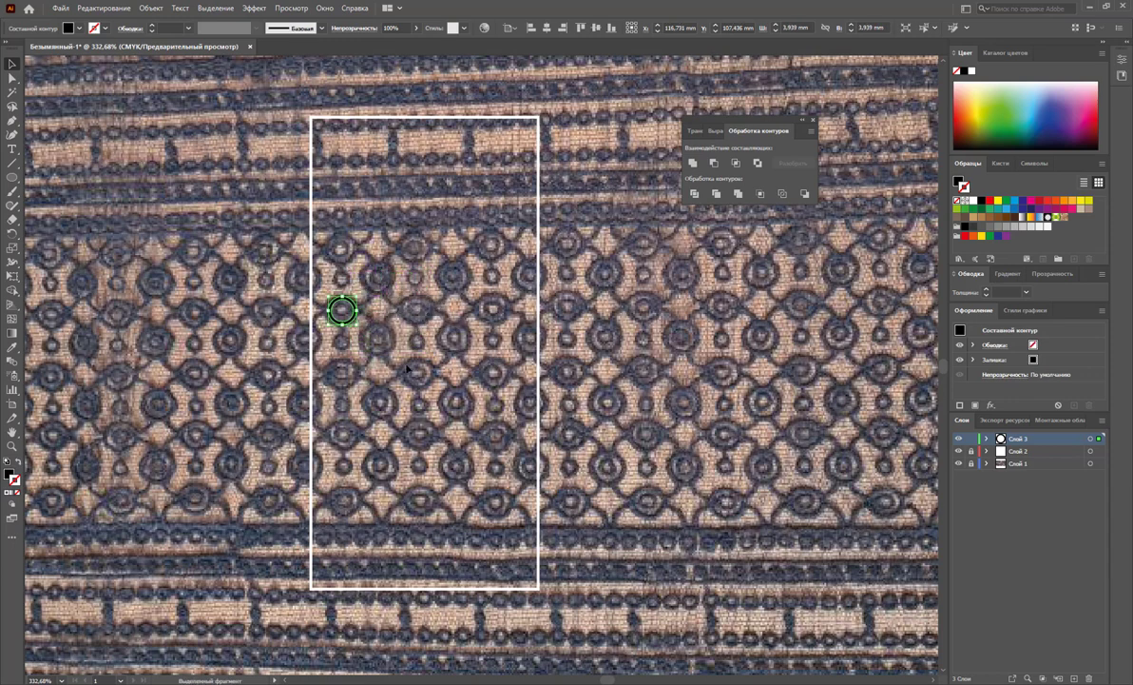
left_click(407, 367)
key("ctrl+z")
key("ctrl+z")
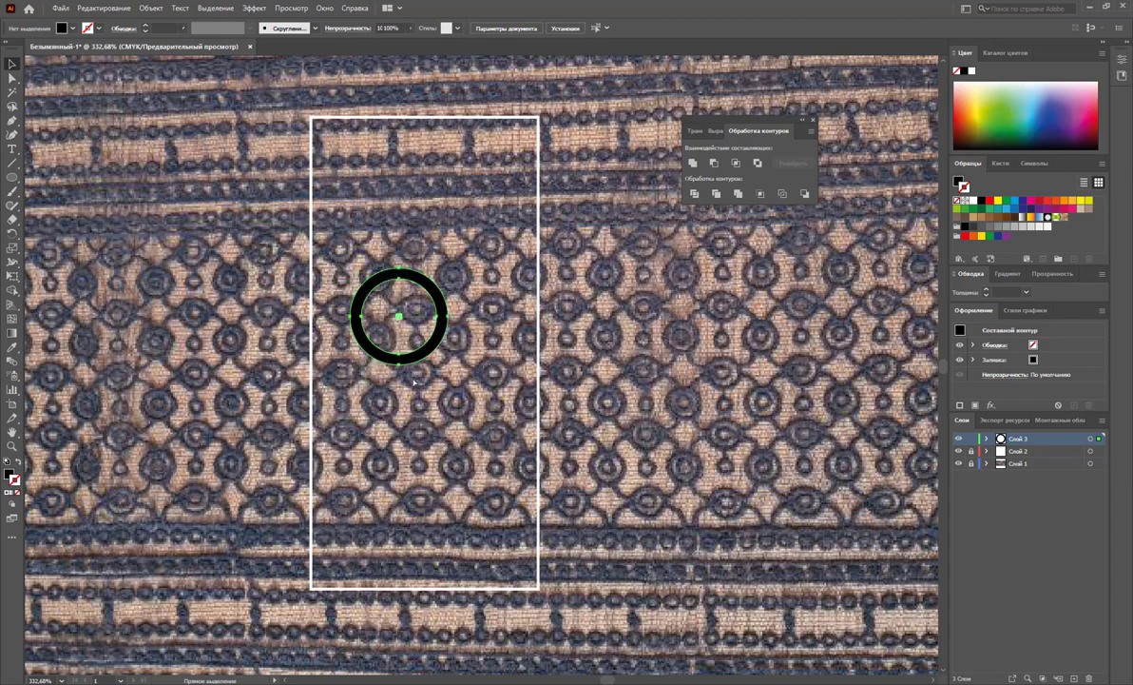
key("ctrl+z")
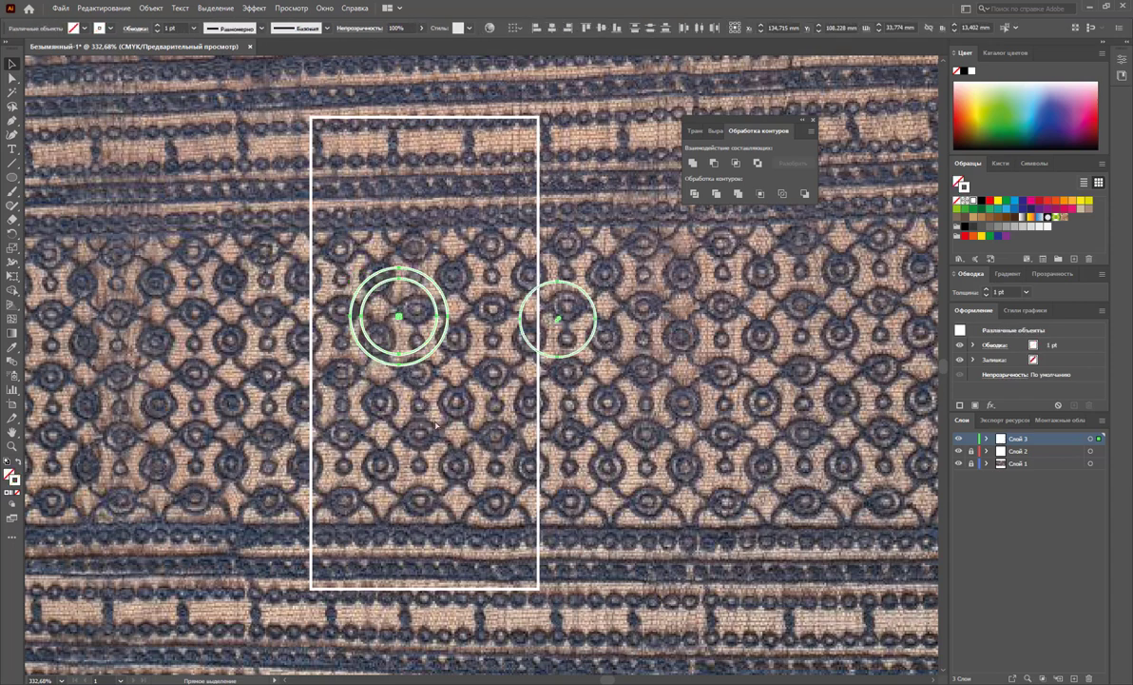
key("ctrl+z")
key("ctrl+z")
key("ctrl+z")
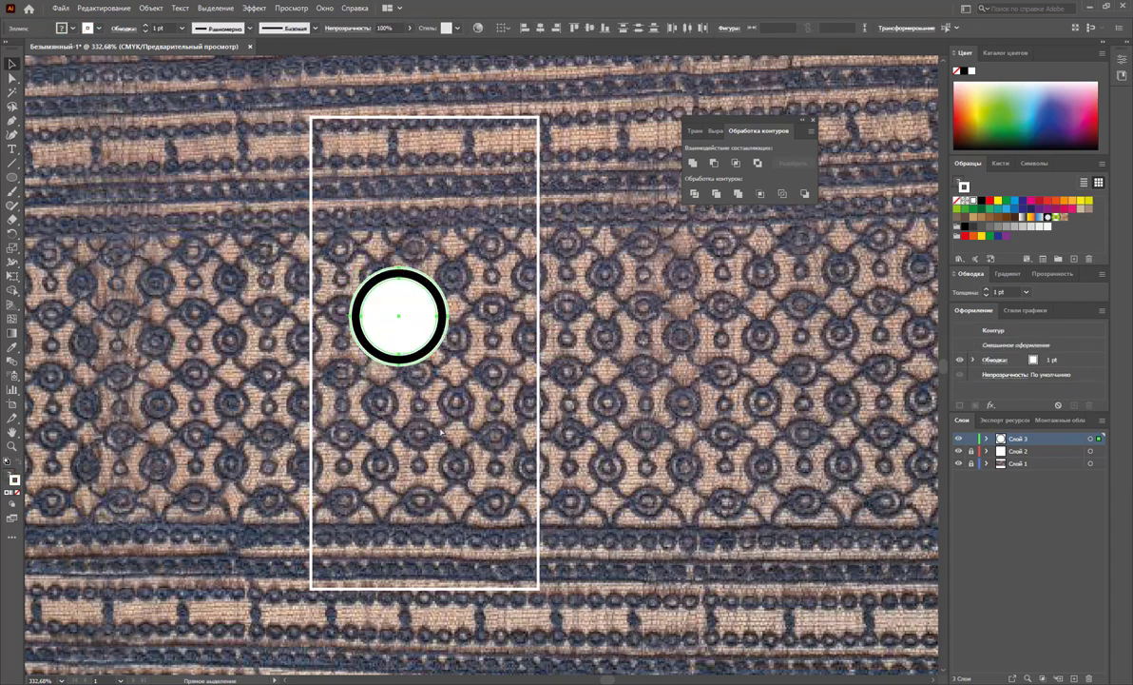
Shrink the white inner circle, punch it out as a compound-path hole, and scale the ring down
left_click(410, 328)
left_click_drag(437, 356, 419, 336)
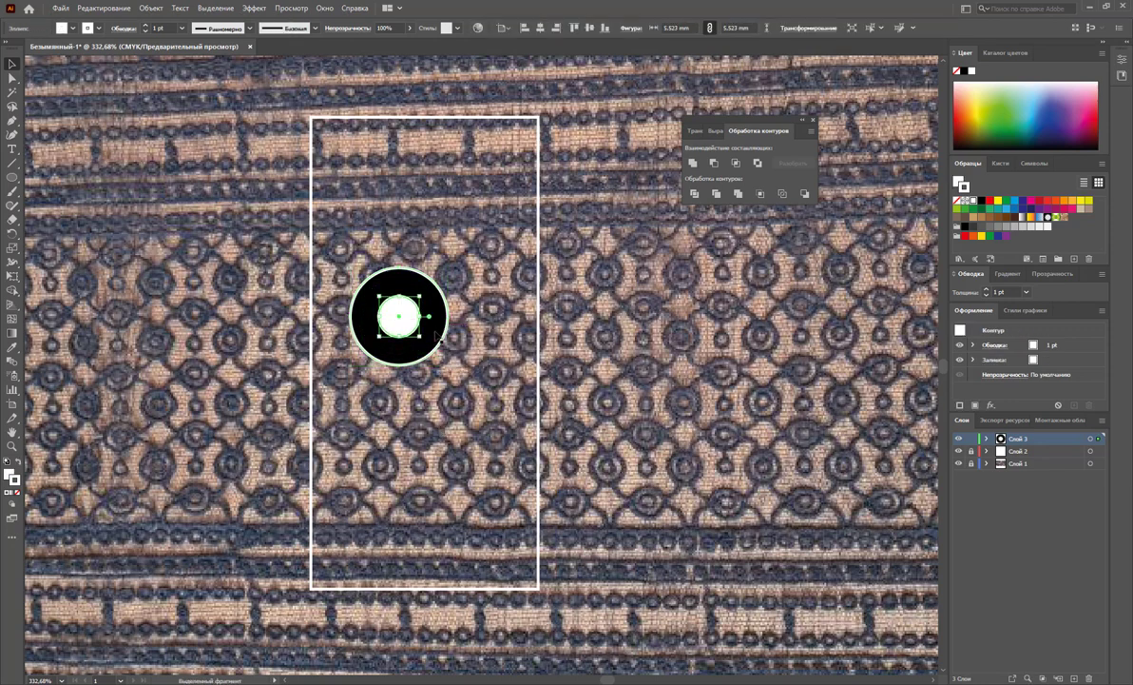
left_click(440, 302, "shift")
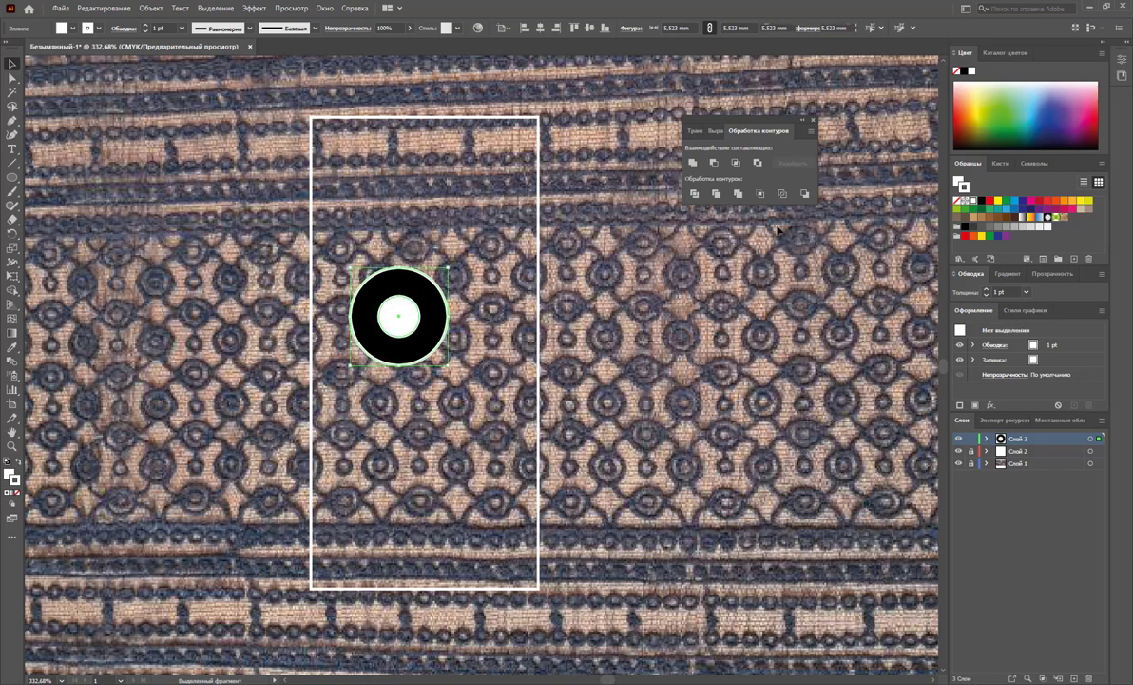
key("ctrl+g")
right_click(441, 318)
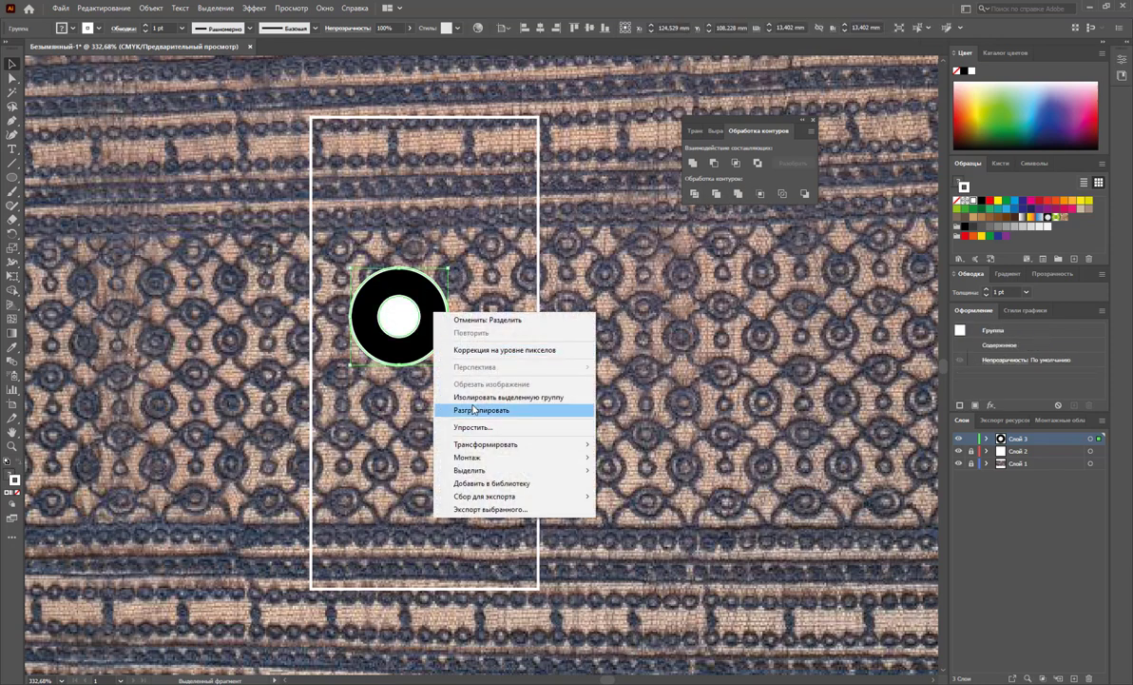
left_click(456, 407)
key("ctrl+8")
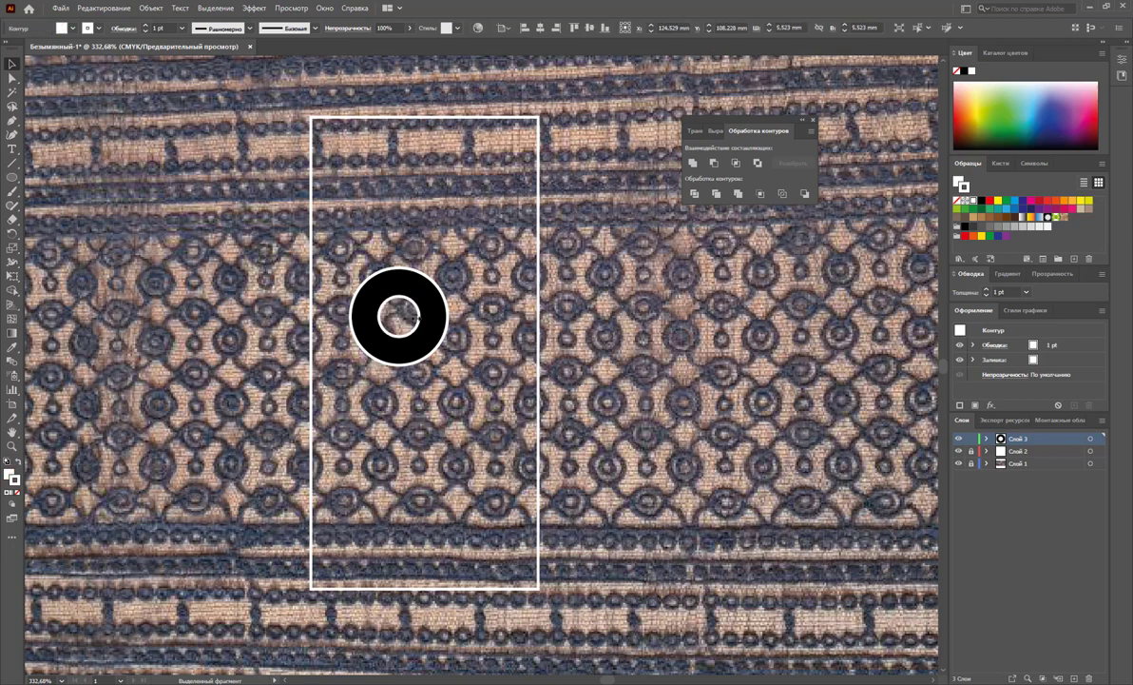
key("ctrl+shift+a")
left_click(442, 325)
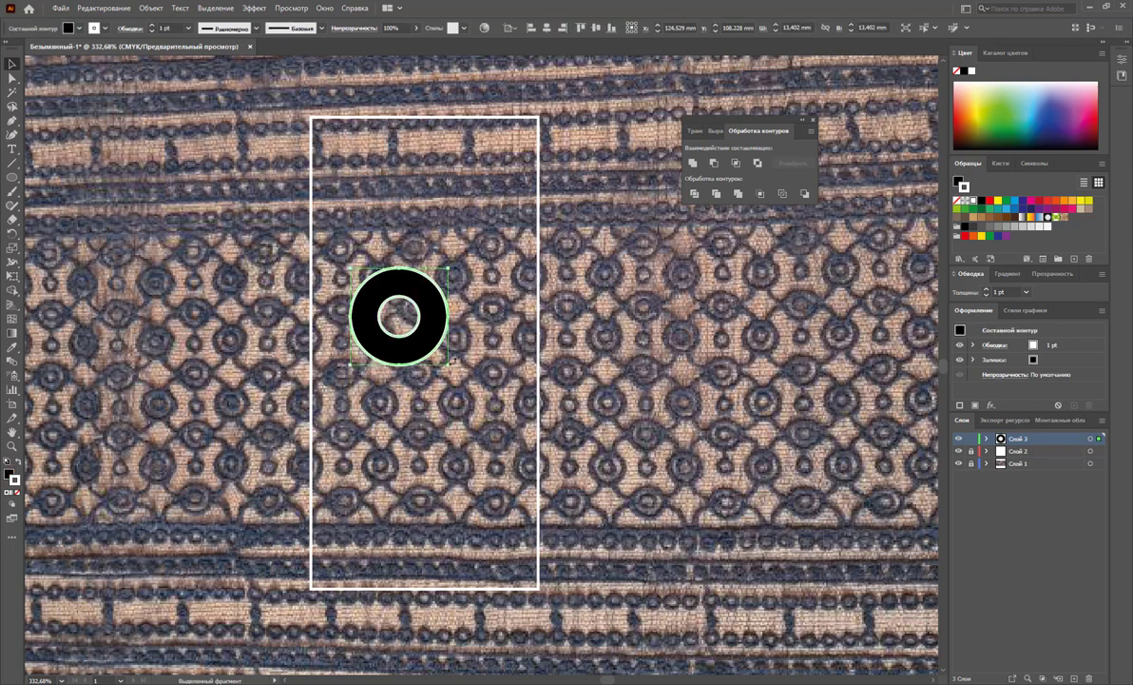
mouse_move(451, 361)
left_mouse_down()
mouse_move(376, 291)
mouse_move(387, 303)
left_mouse_up()
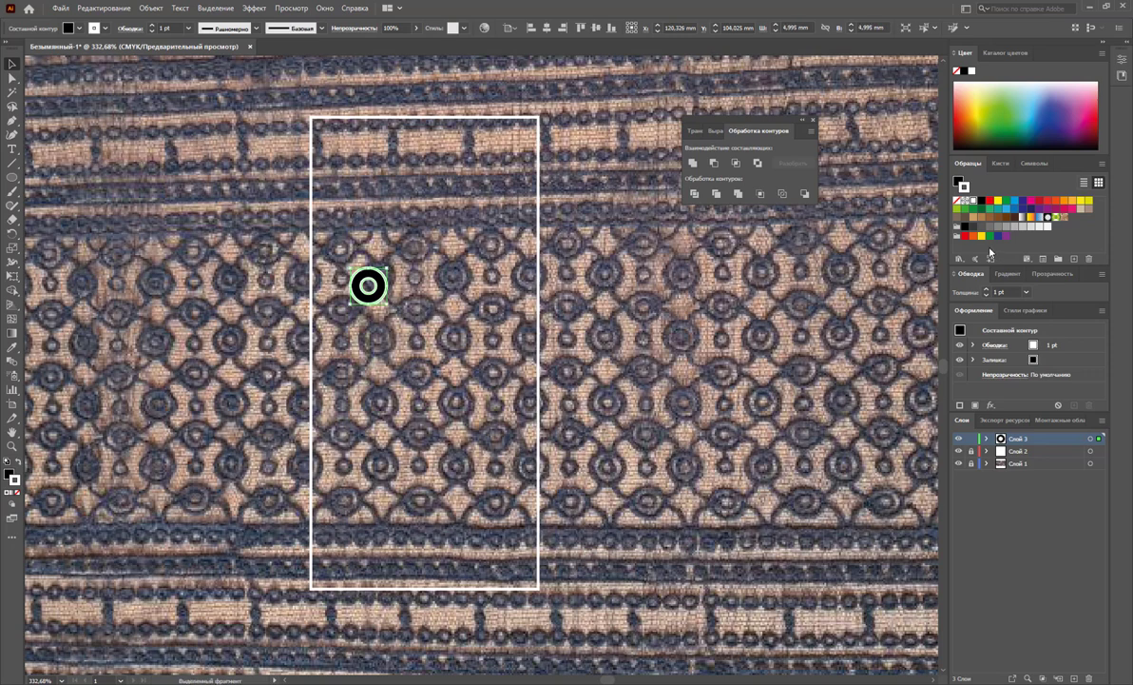
Give the ring a 0.5 pt outline, move it onto the left-edge motif, and make it outline-only
left_click(1024, 293)
left_click(970, 318)
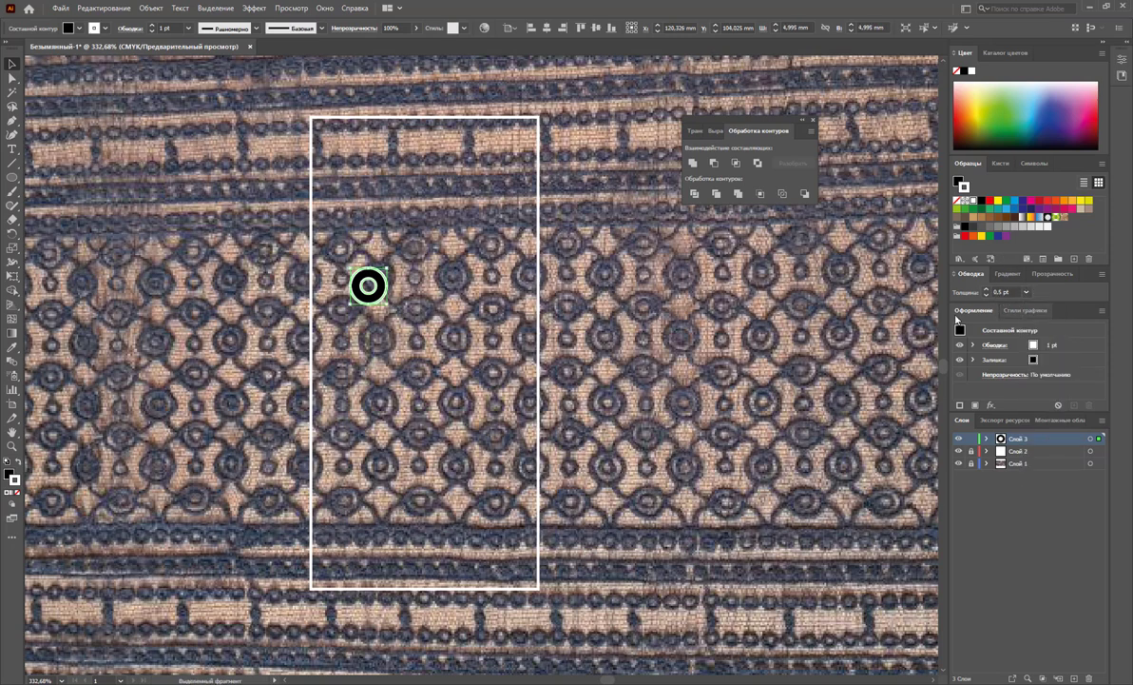
left_click(385, 296)
left_click_drag(385, 297, 357, 323)
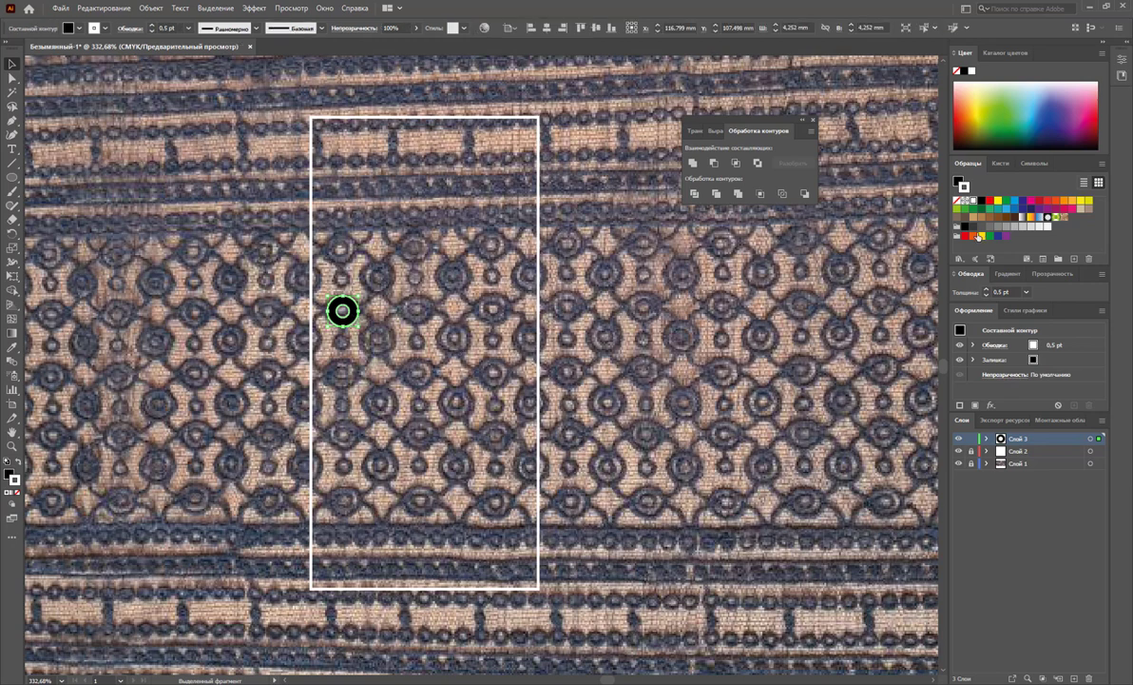
left_click(980, 228)
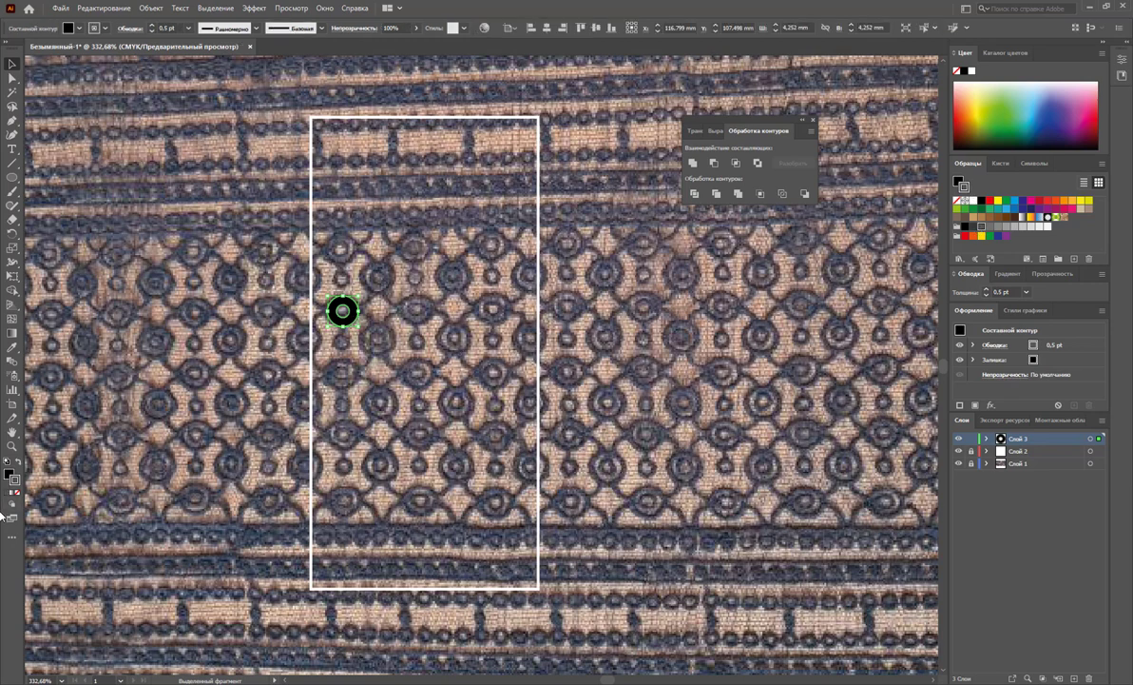
left_click(17, 481)
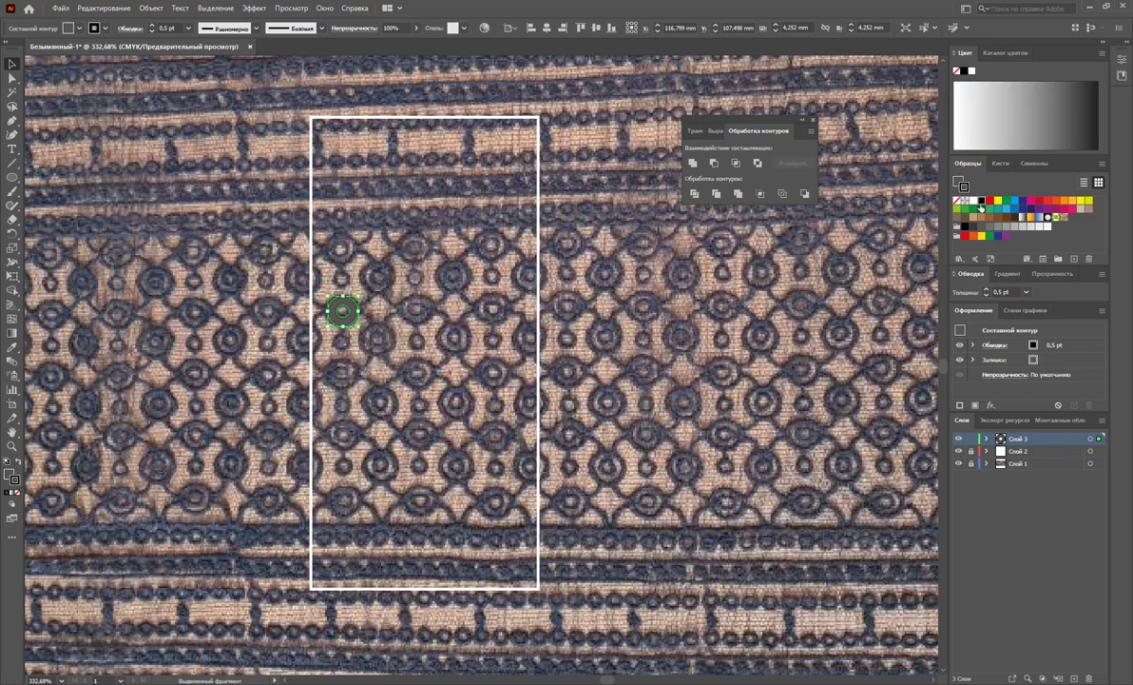
left_click(650, 399)
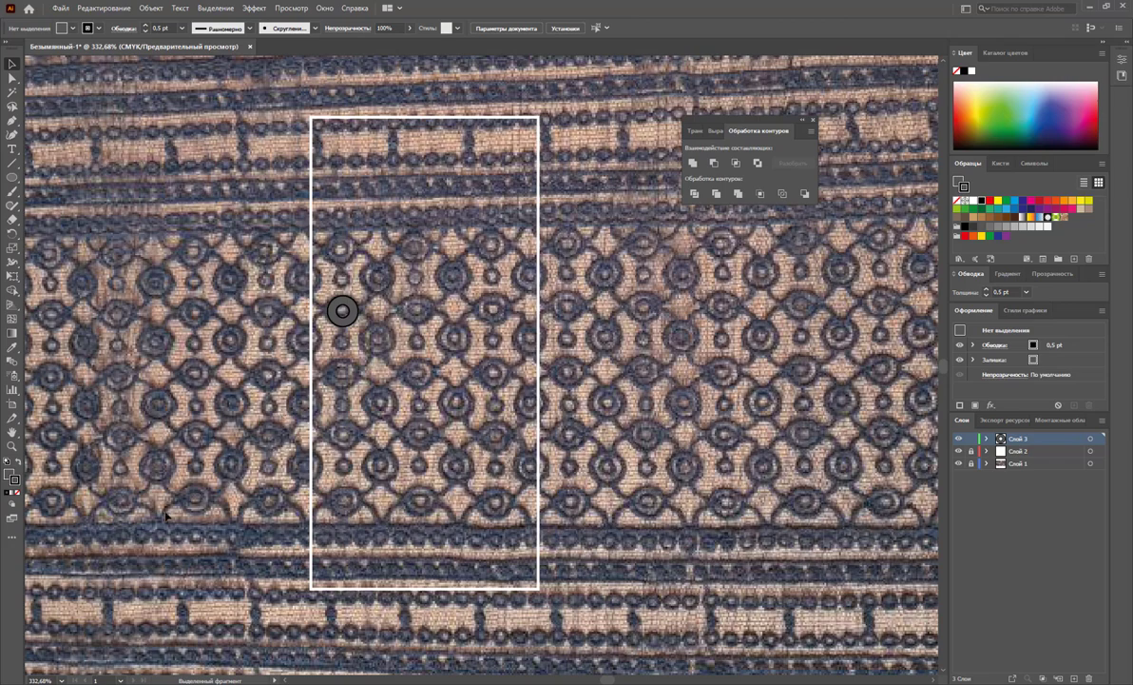
Copy the ring twice to the right, one motif apart, forming a row of three
left_click(11, 445)
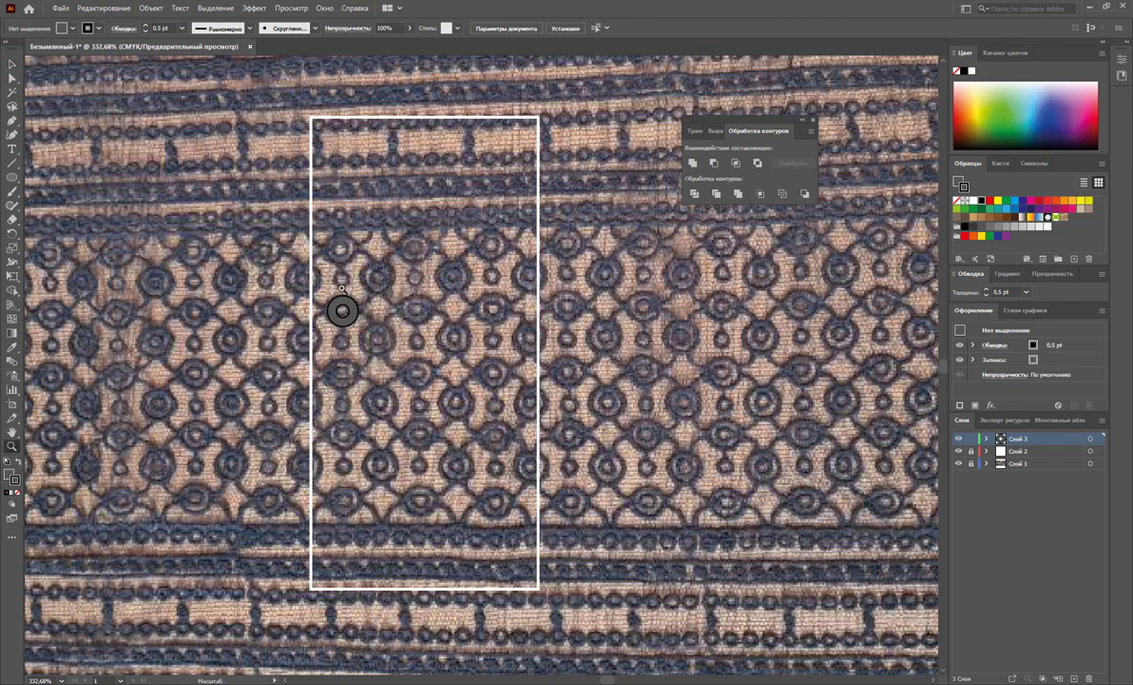
left_click_drag(342, 287, 454, 346)
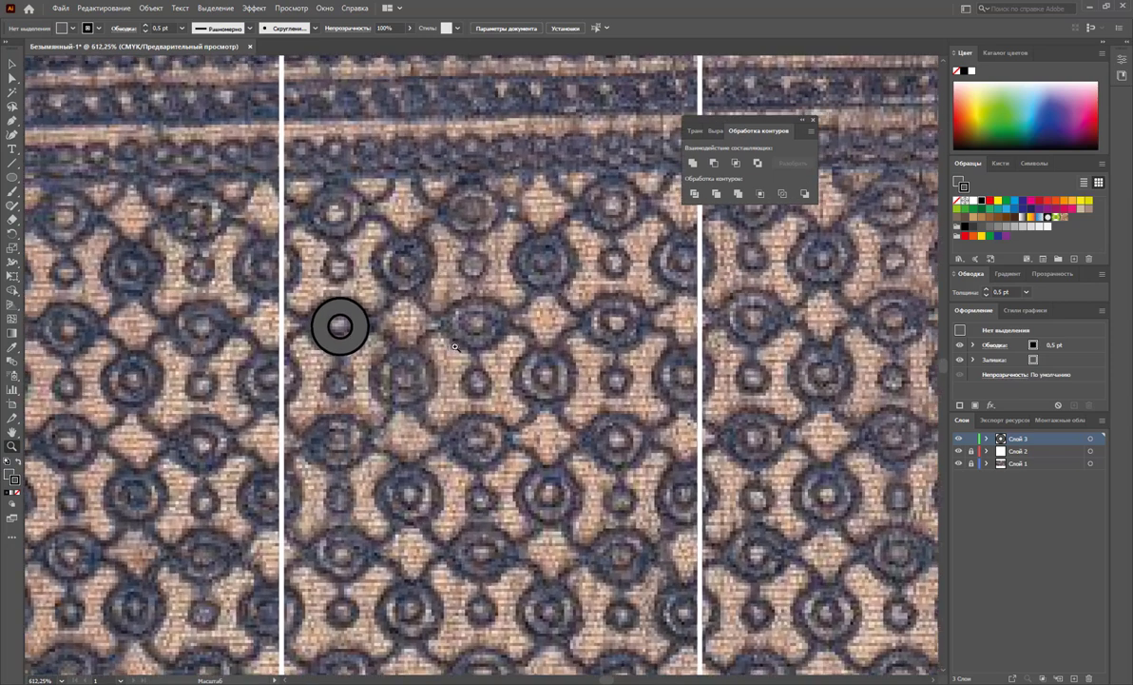
left_click_drag(761, 122, 879, 72)
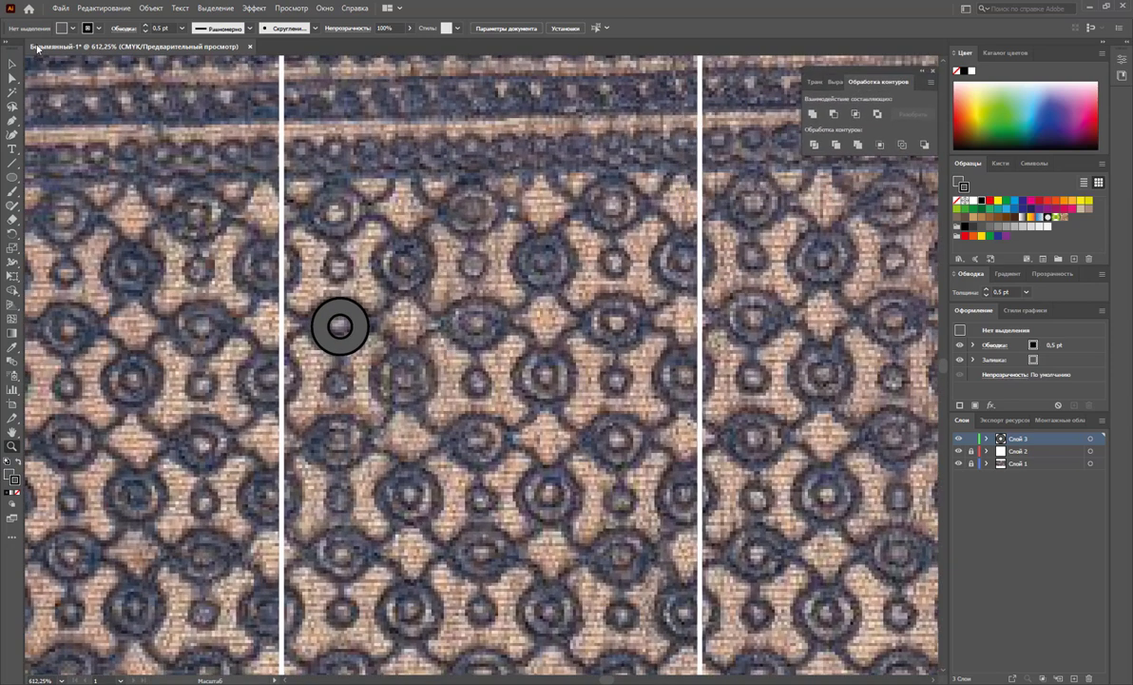
left_click(12, 65)
left_click_drag(344, 346, 483, 350)
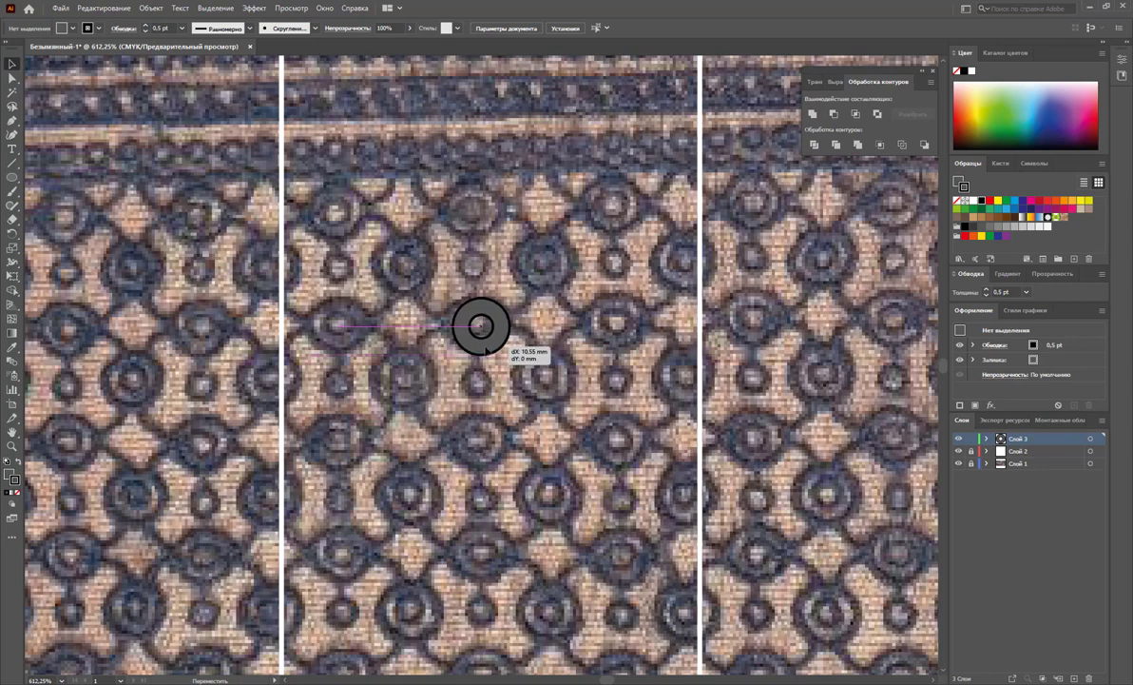
left_click_drag(483, 351, 483, 349)
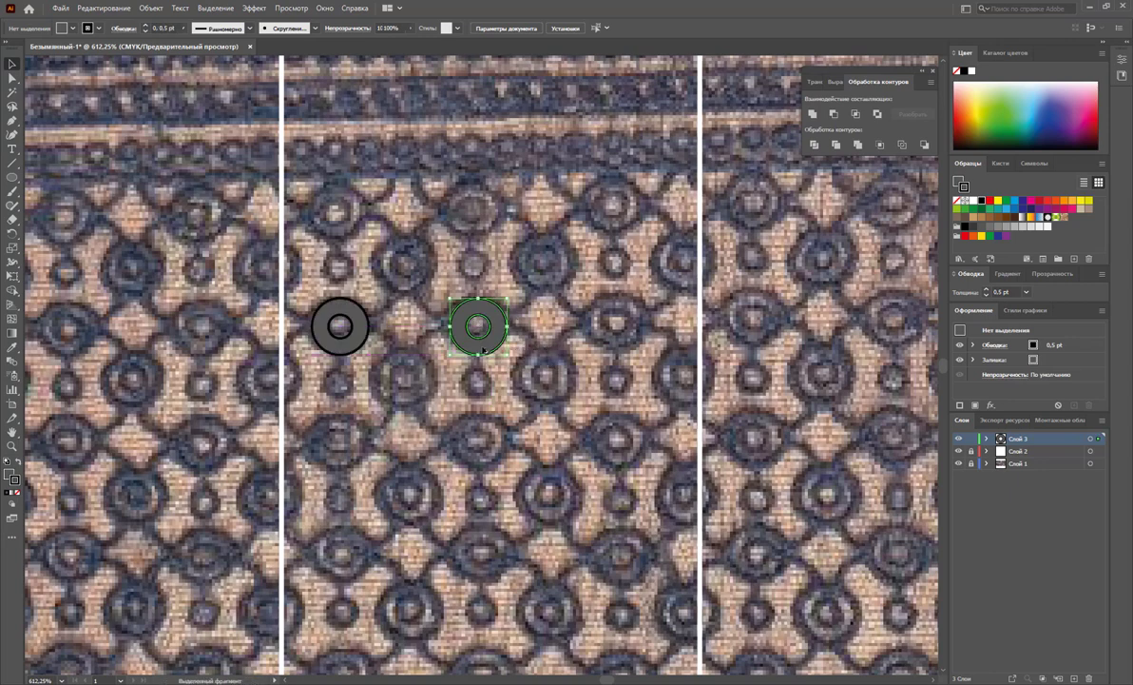
key("ctrl+d")
left_click(523, 438)
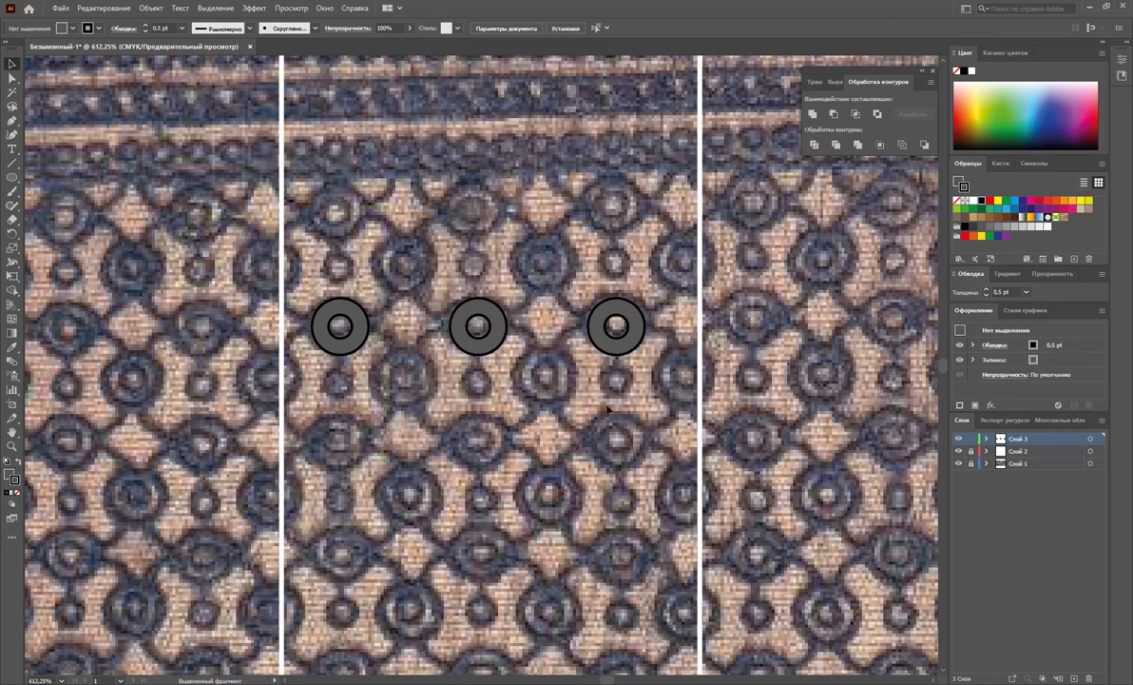
Copy the three rings rightward and nudge them up into a staggered second row
key("ctrl+a")
left_click_drag(335, 326, 421, 345)
key("Up")
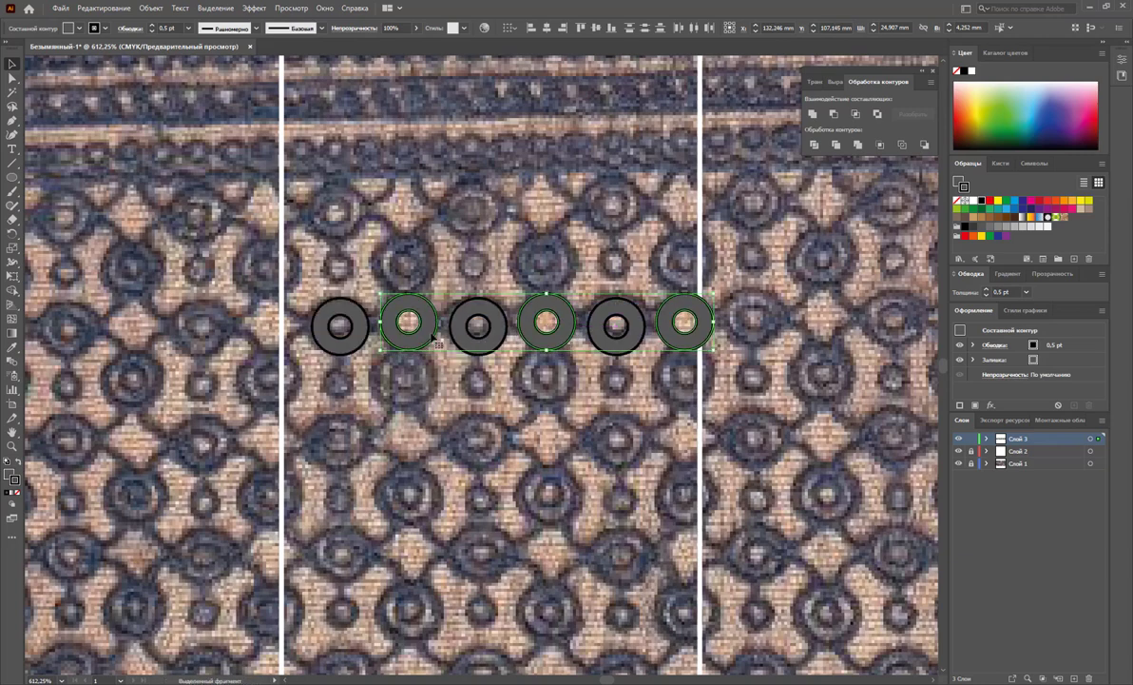
key("Up")
key("Up")
key("Up")
key("Up")
key("Up")
key("Up")
key("Up")
key("Up")
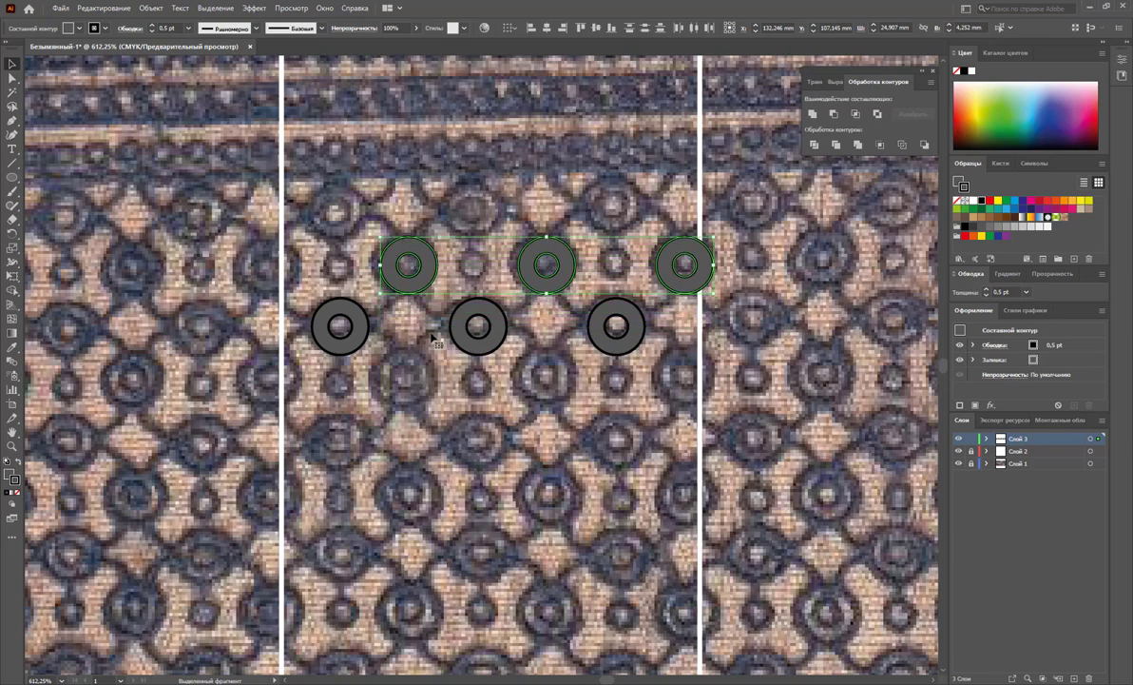
key("Up")
key("Up")
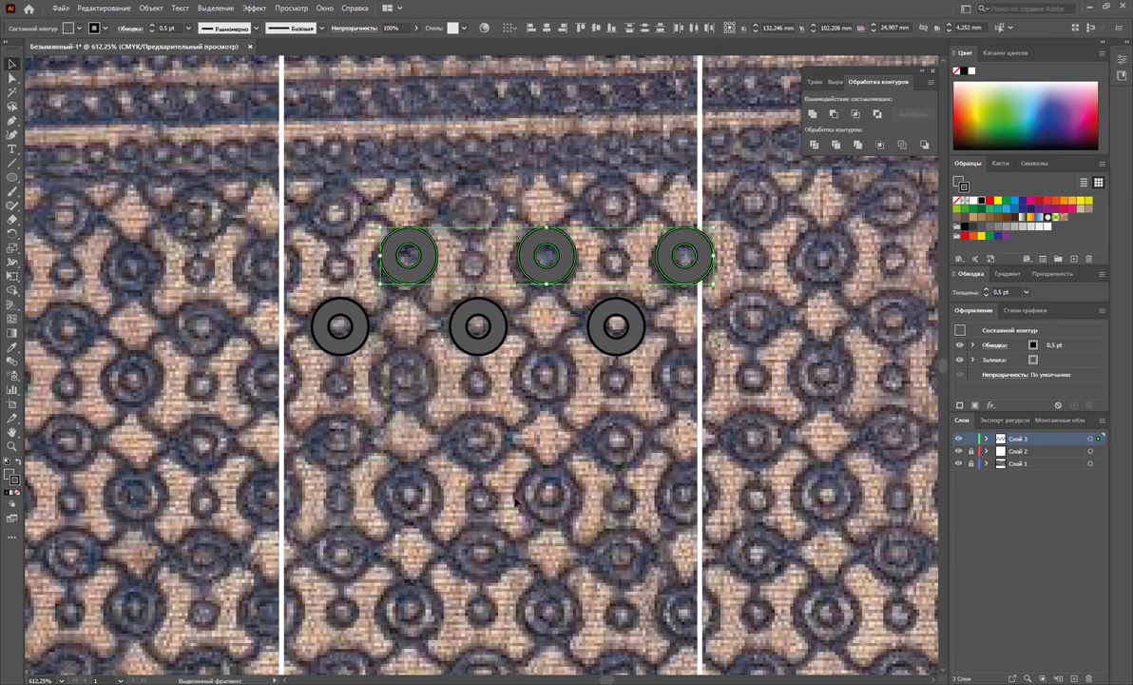
left_click(514, 501)
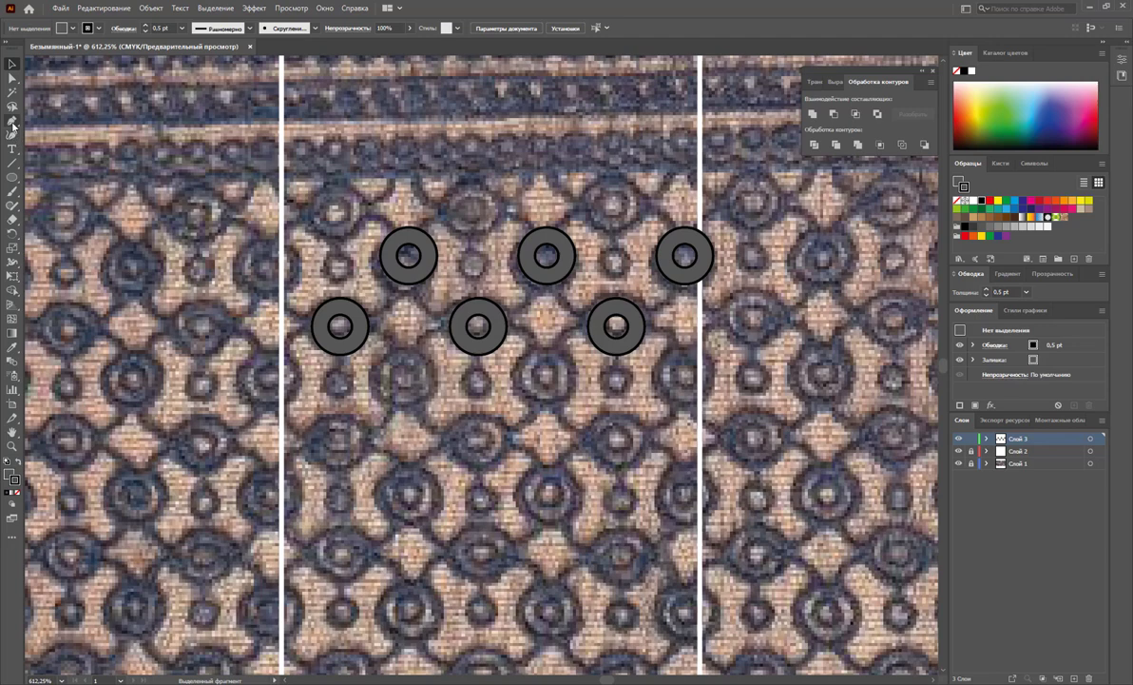
Draw a Pen curve linking the lower-left and upper-left rings, with a black 1 pt stroke and no fill
left_click(12, 121)
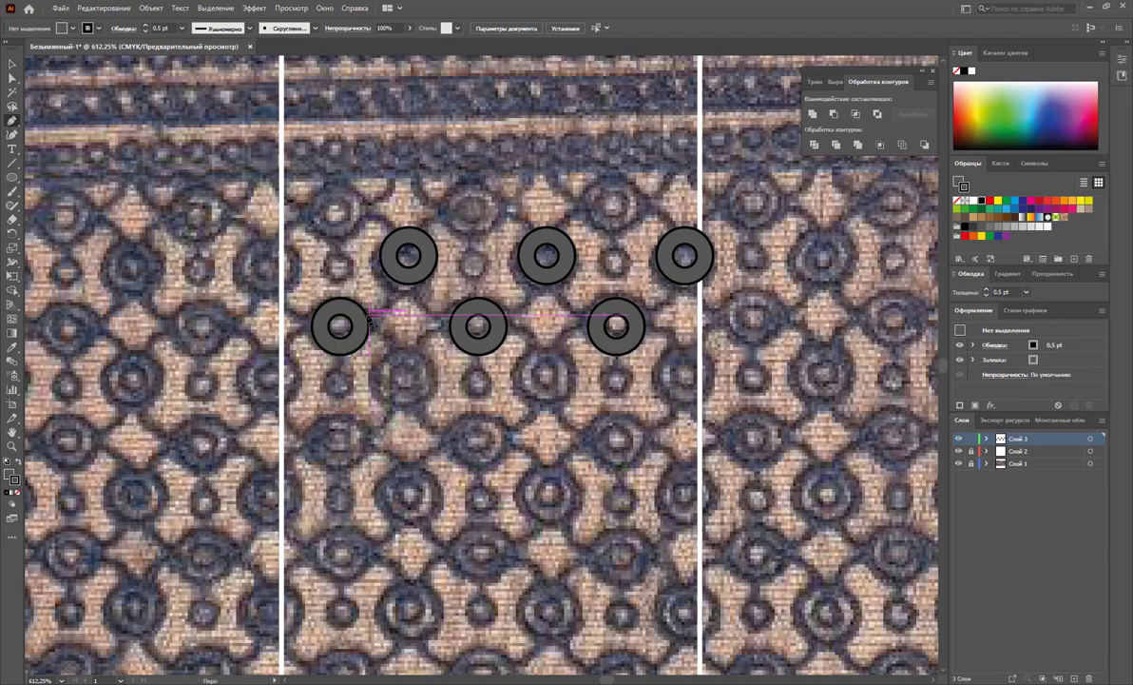
left_click(367, 316)
left_click(421, 275)
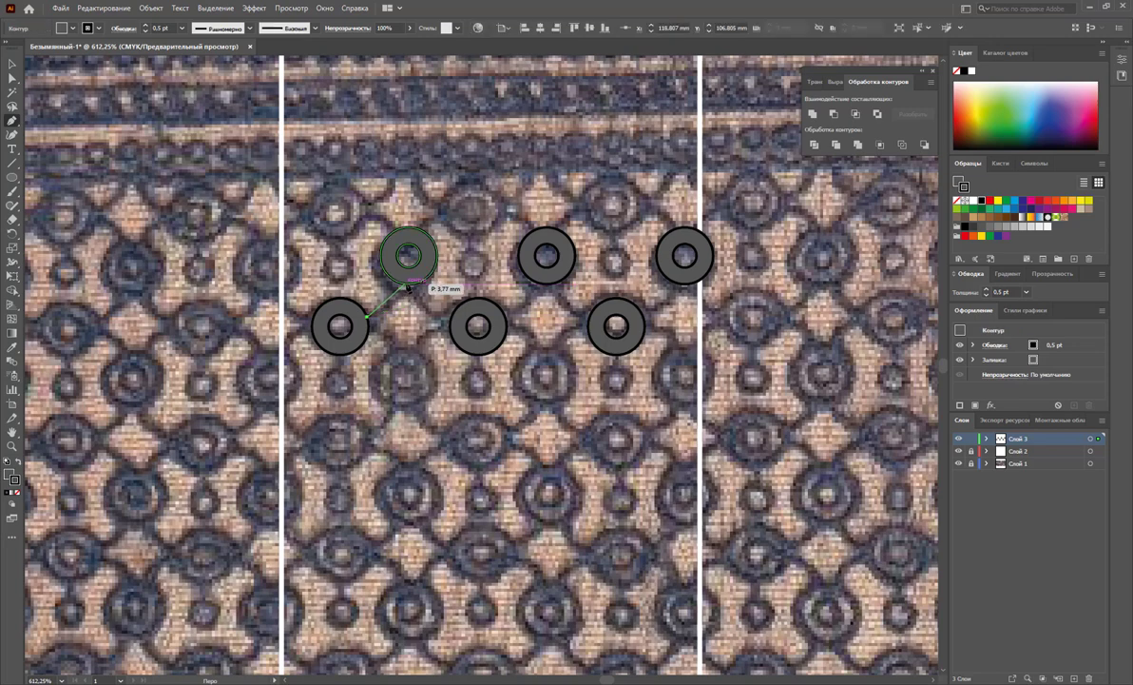
left_click_drag(422, 275, 422, 248)
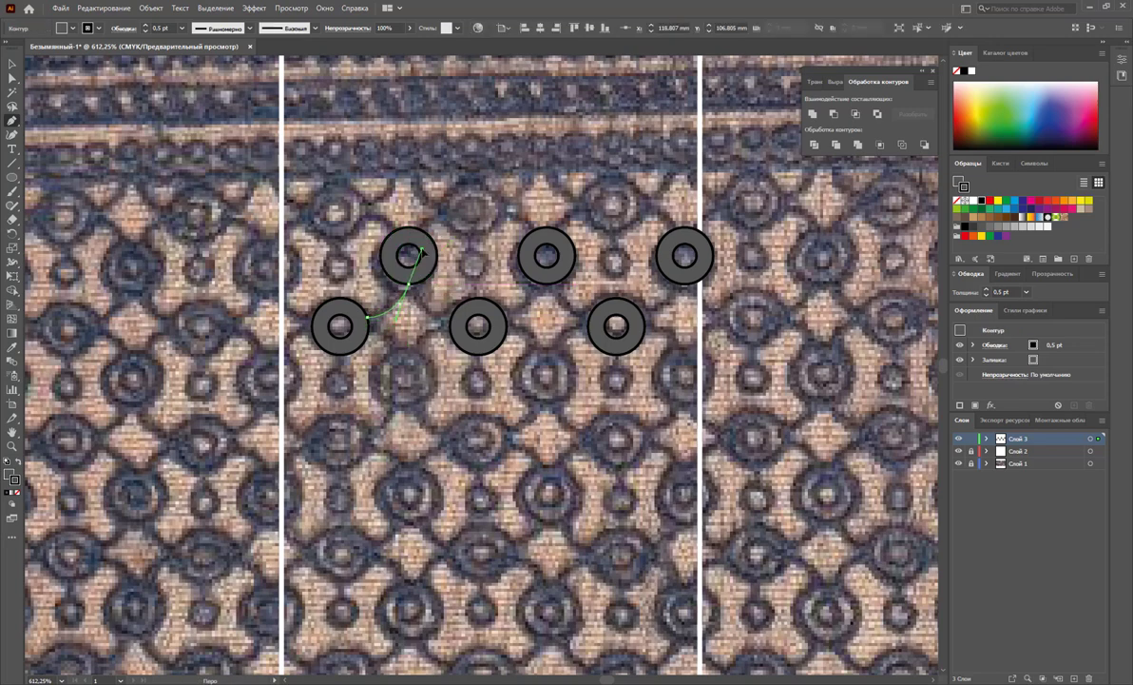
key("Escape")
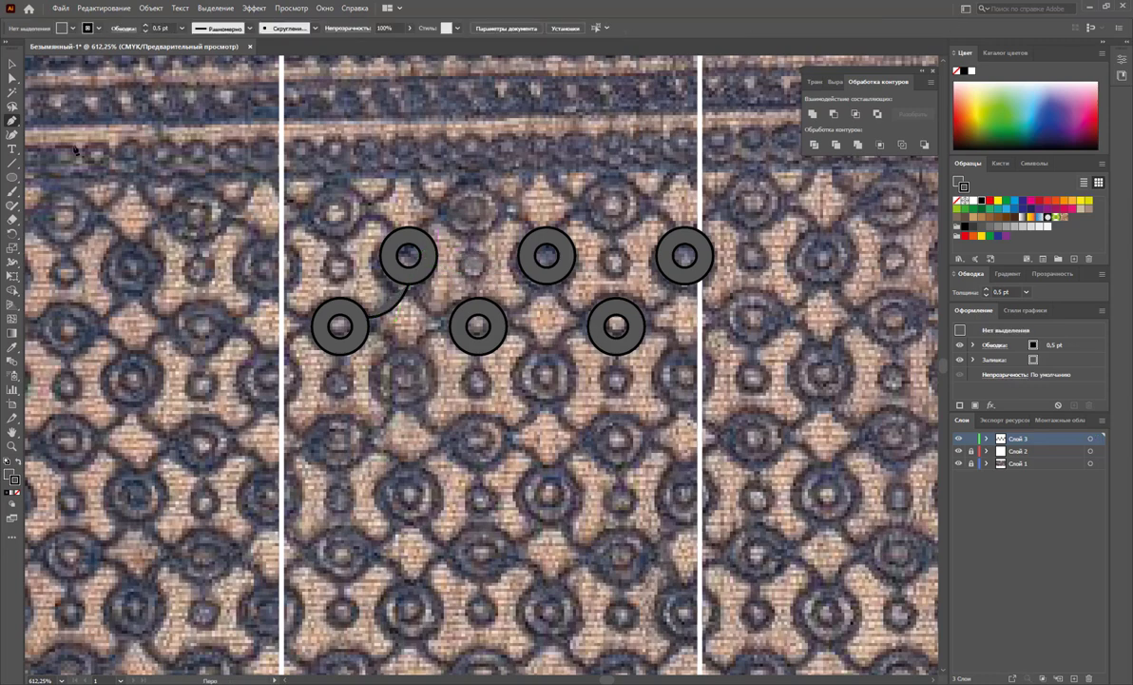
left_click(13, 64)
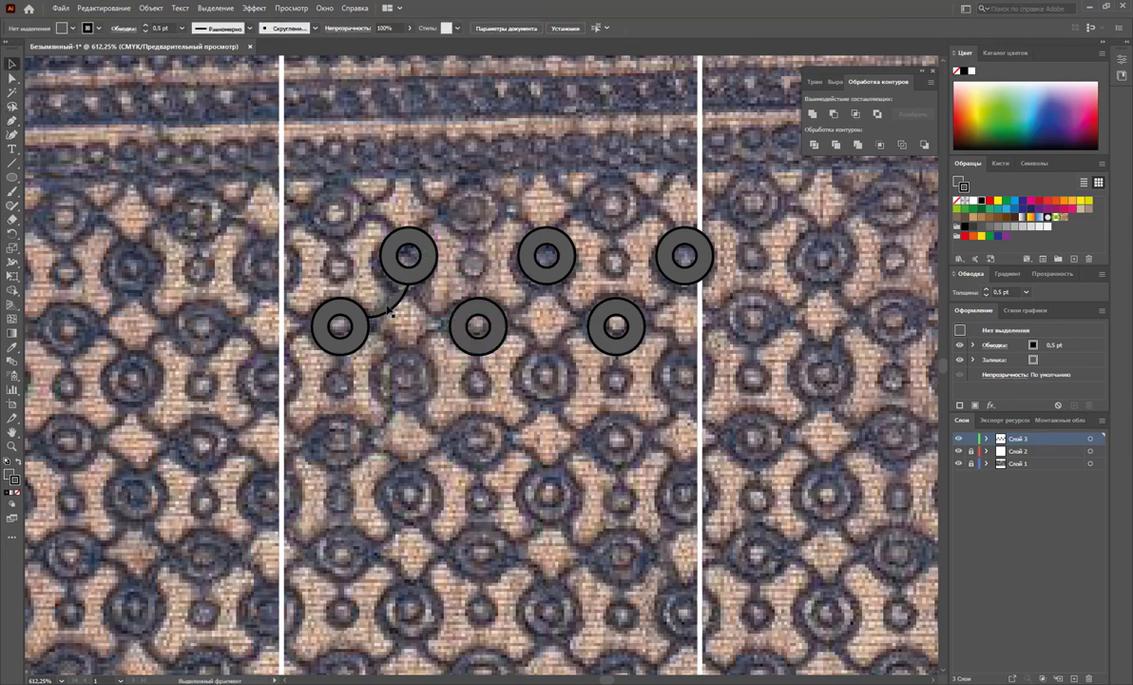
left_click(385, 304)
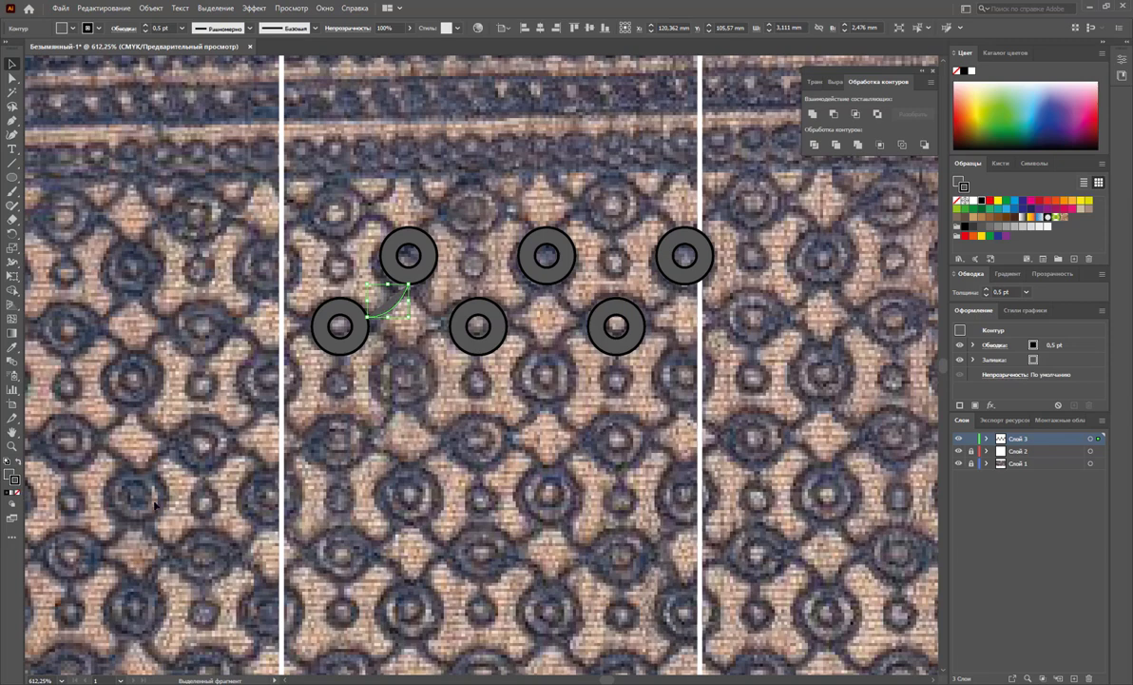
key("slash")
left_click(15, 462)
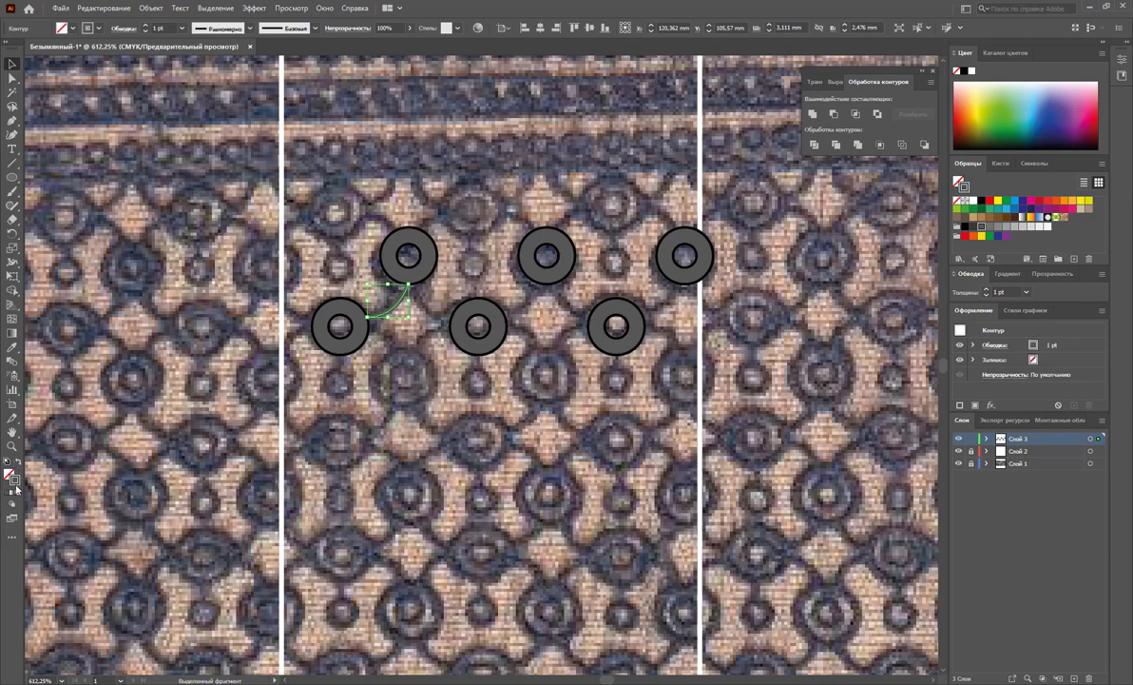
key("ctrl+z")
left_click(434, 409)
Reflect a copy of the curve to form an arch between the two left rings
left_click(380, 309)
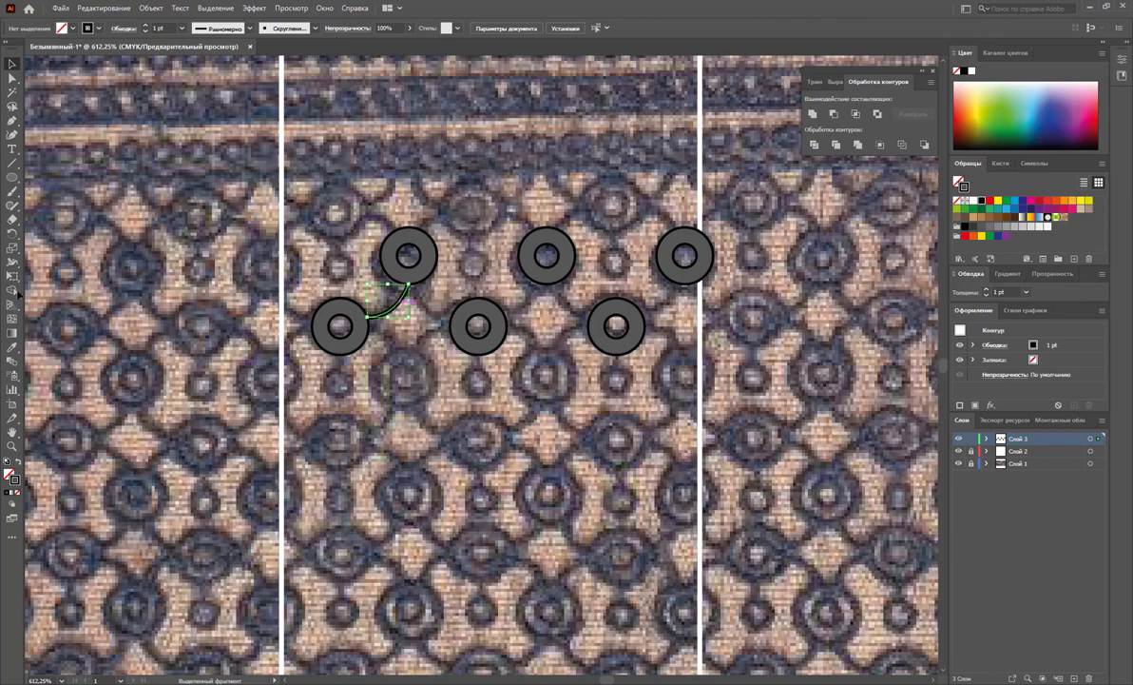
left_click_drag(13, 233, 67, 233)
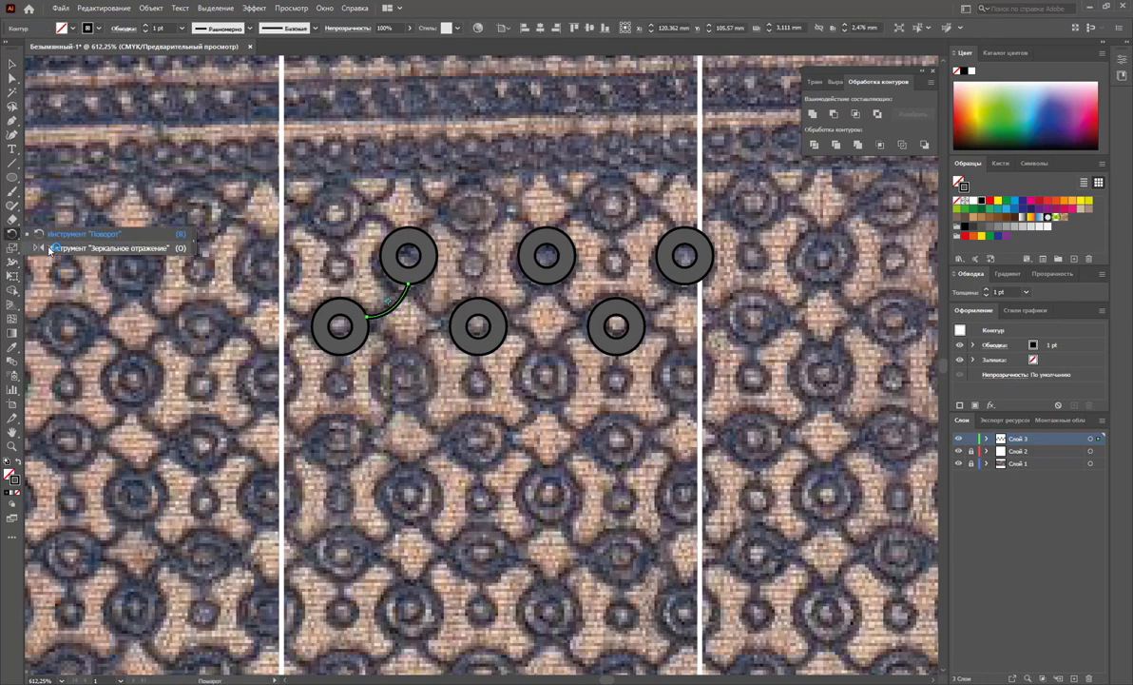
left_click(409, 283)
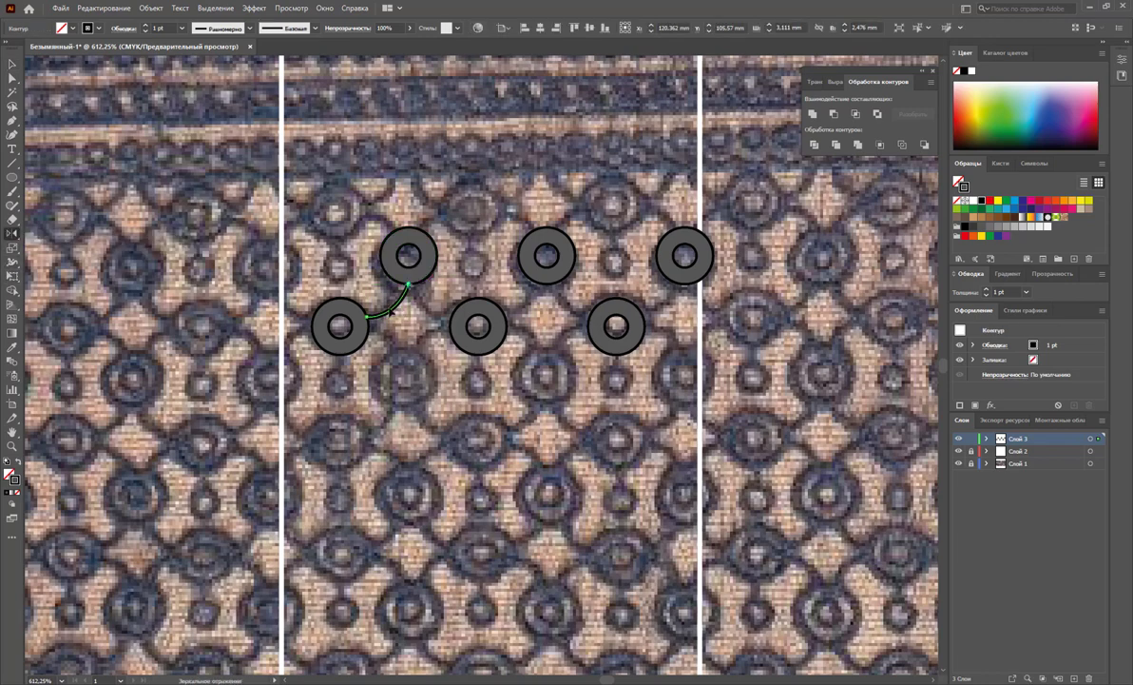
mouse_move(381, 306)
left_mouse_down()
mouse_move(456, 324)
mouse_move(436, 341)
left_mouse_up()
left_click(13, 64)
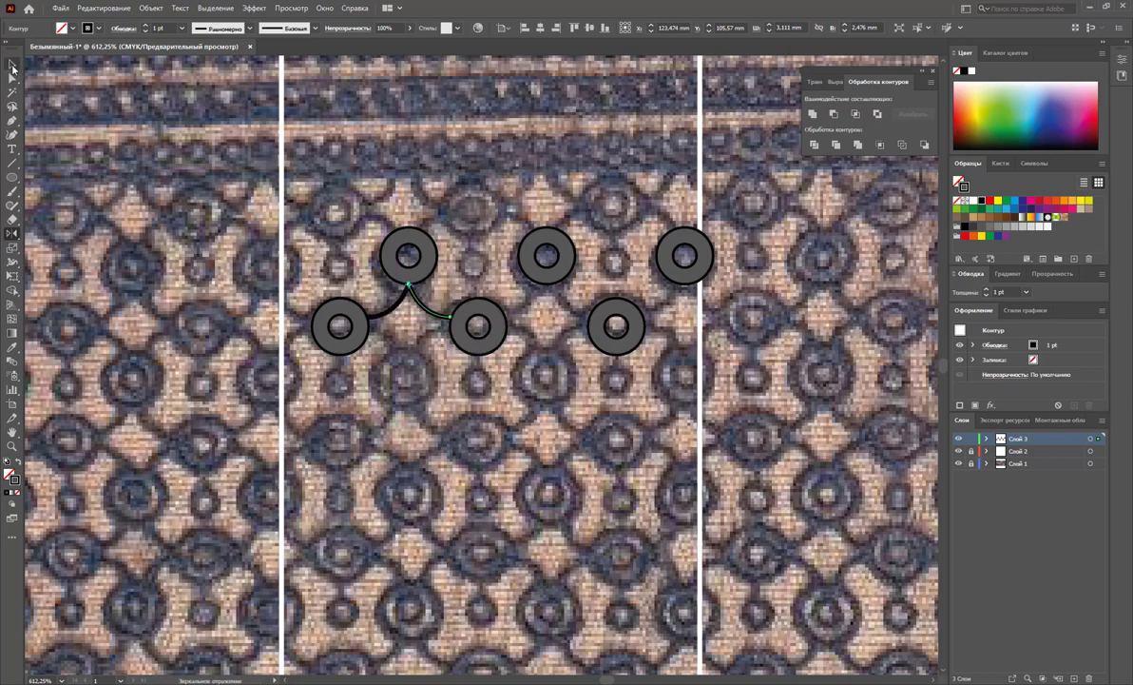
left_click(439, 354)
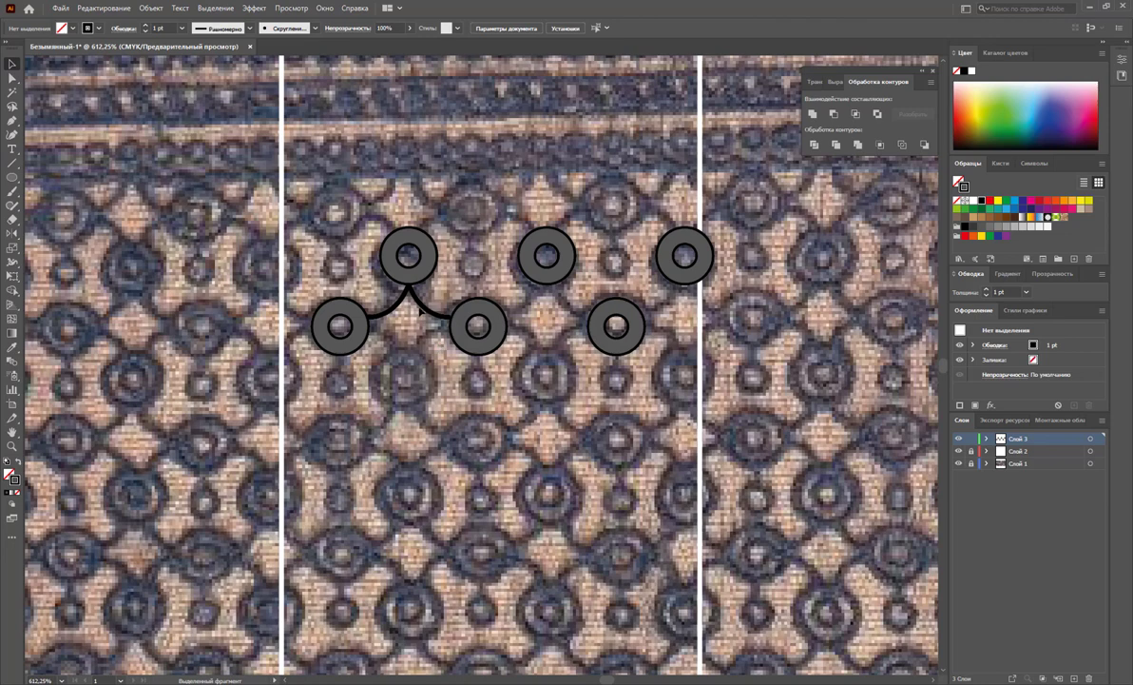
Copy the arch twice to the right so arches link all six rings
left_click(420, 314)
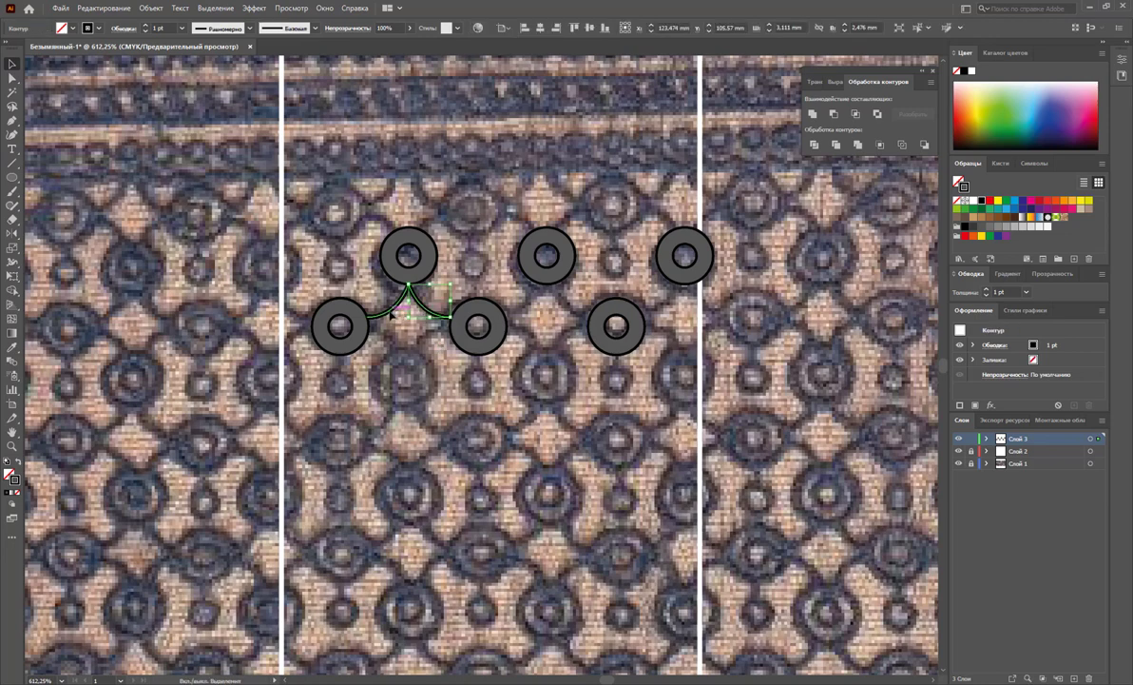
left_click(390, 317, "shift")
left_click_drag(391, 321, 527, 319)
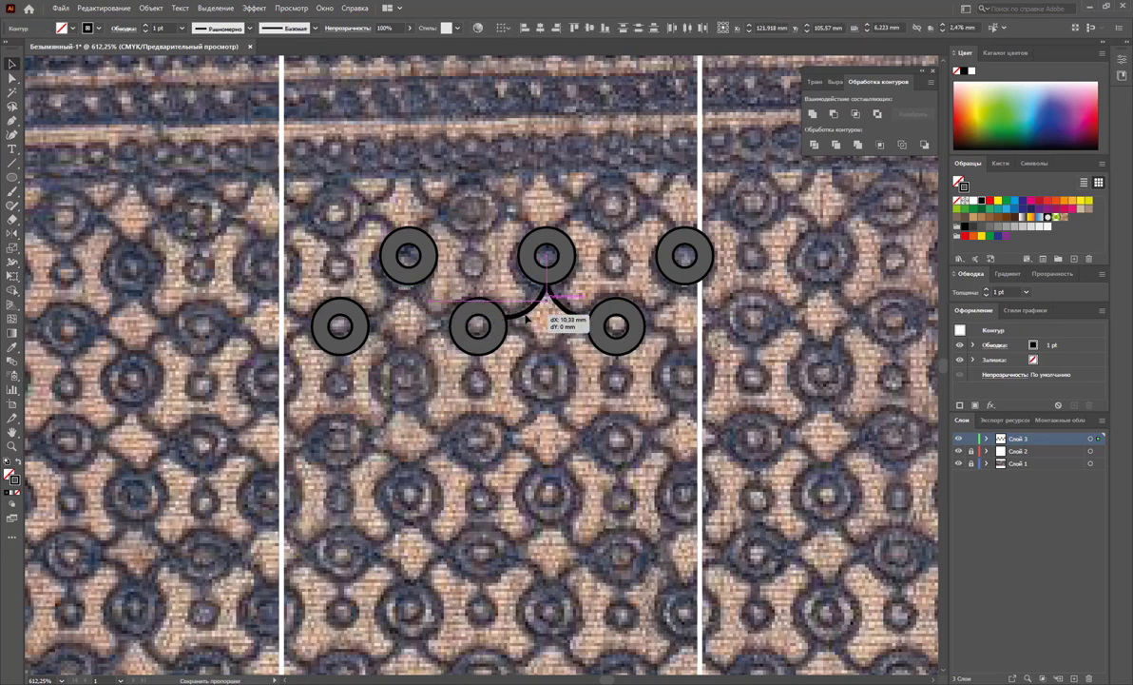
key("ctrl+d")
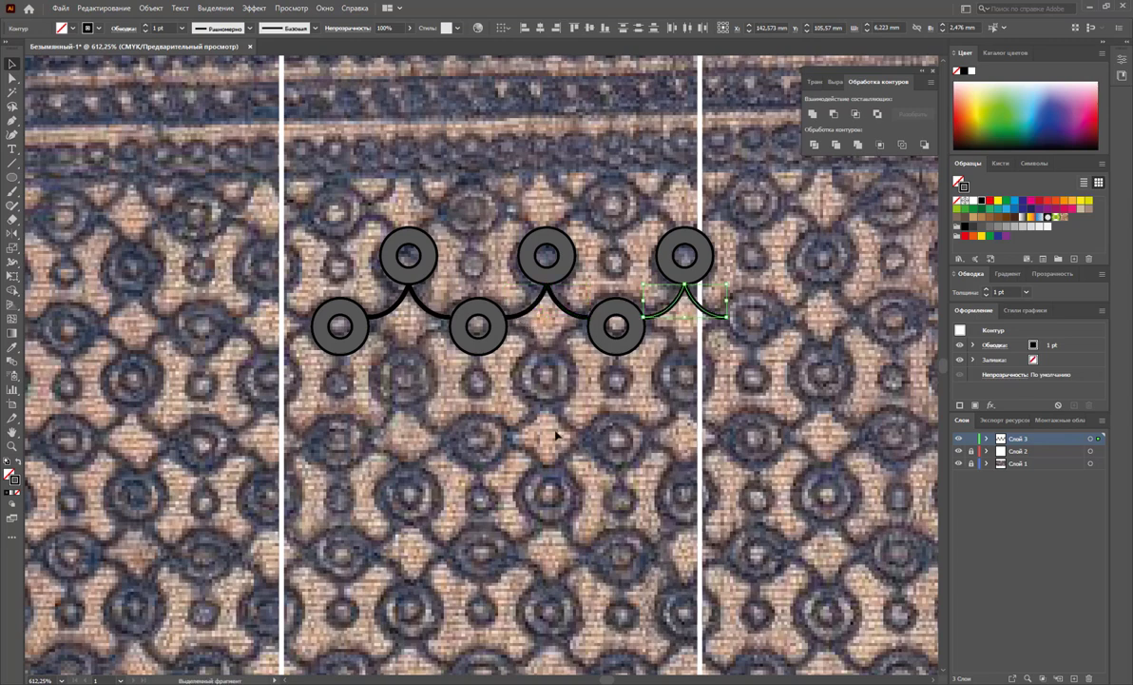
left_click(562, 439)
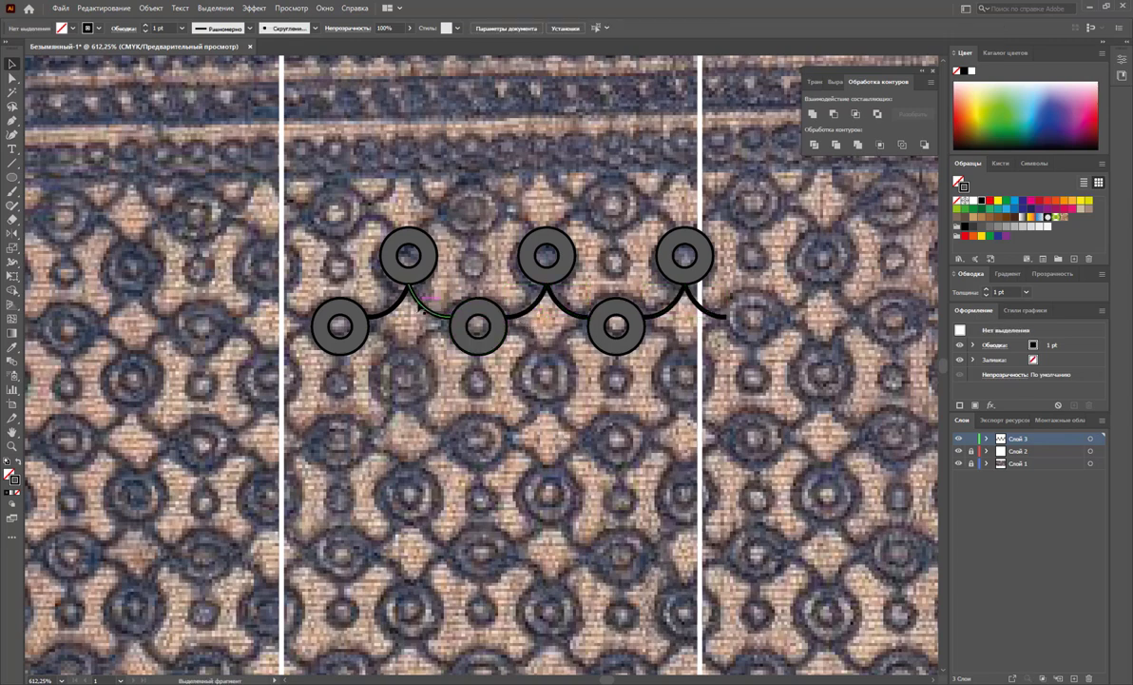
Reflect a copy of the whole arch chain beneath the lower row of rings
left_click(416, 302)
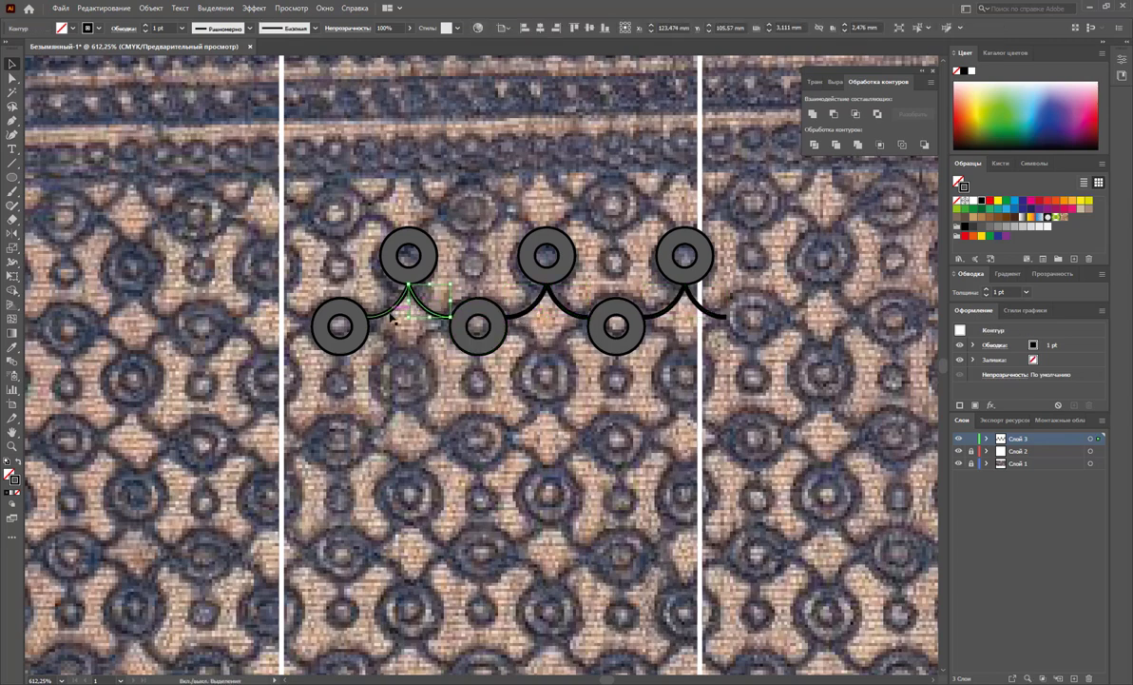
left_click(407, 378)
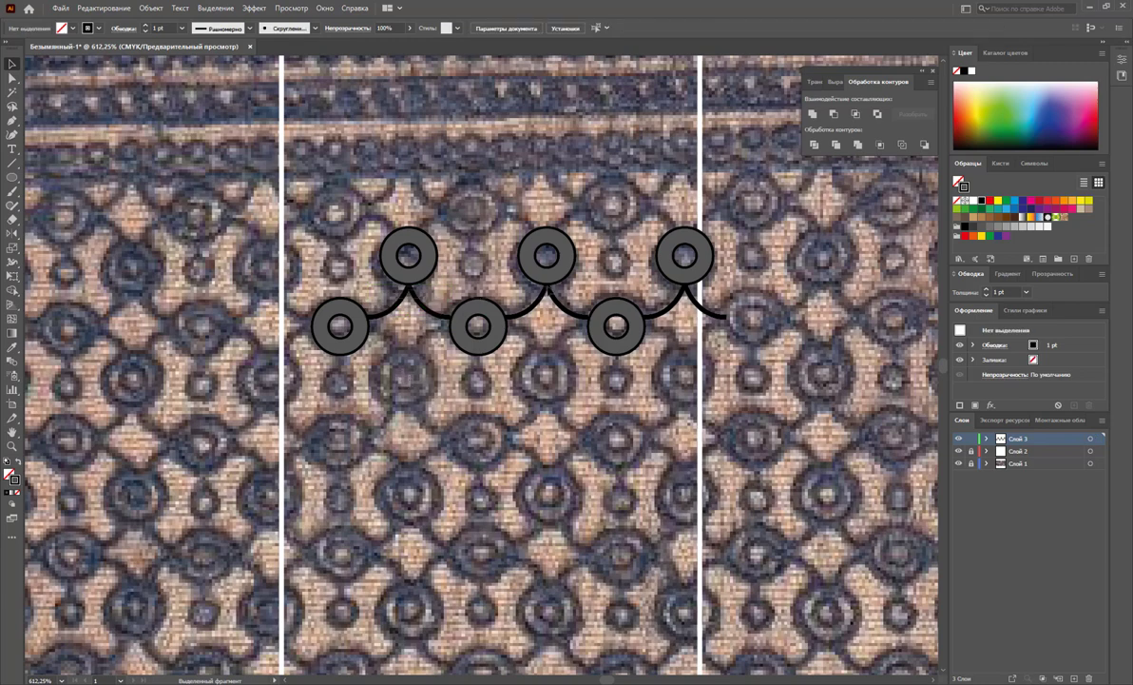
left_click(476, 322)
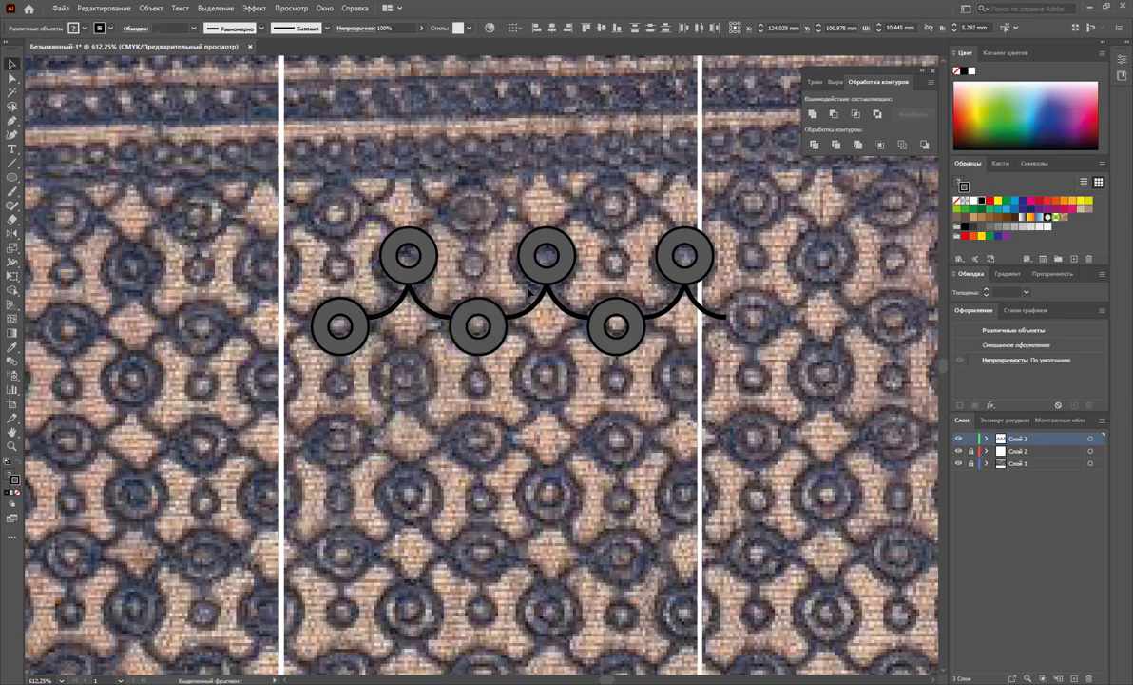
left_click(368, 292)
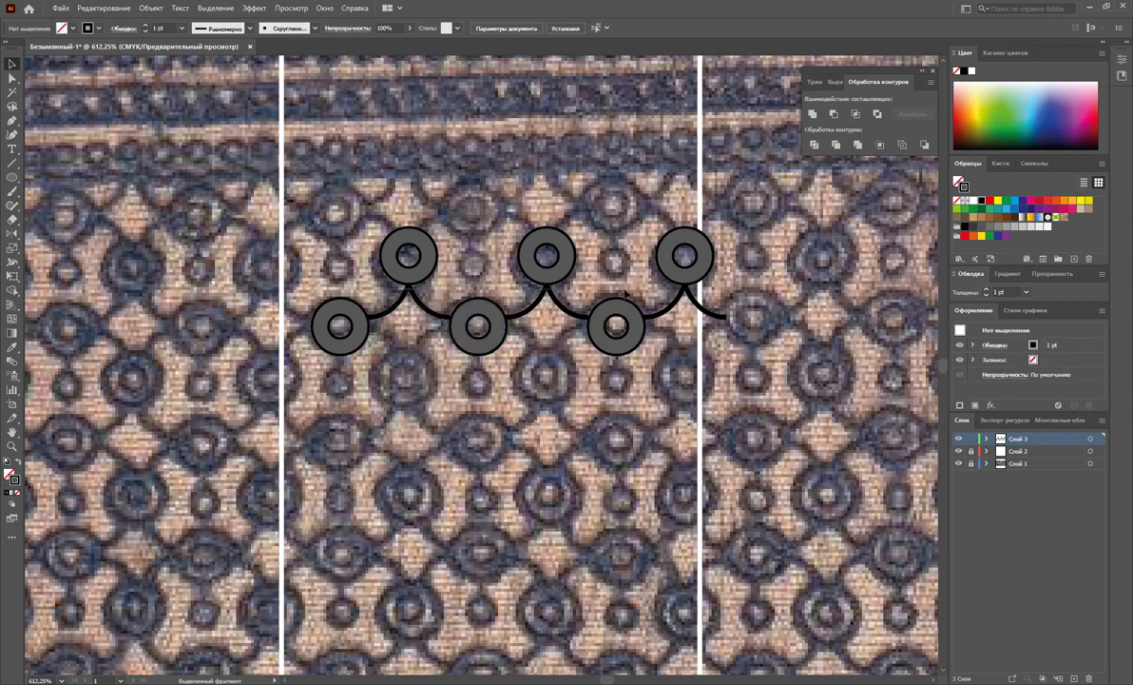
left_click(398, 308)
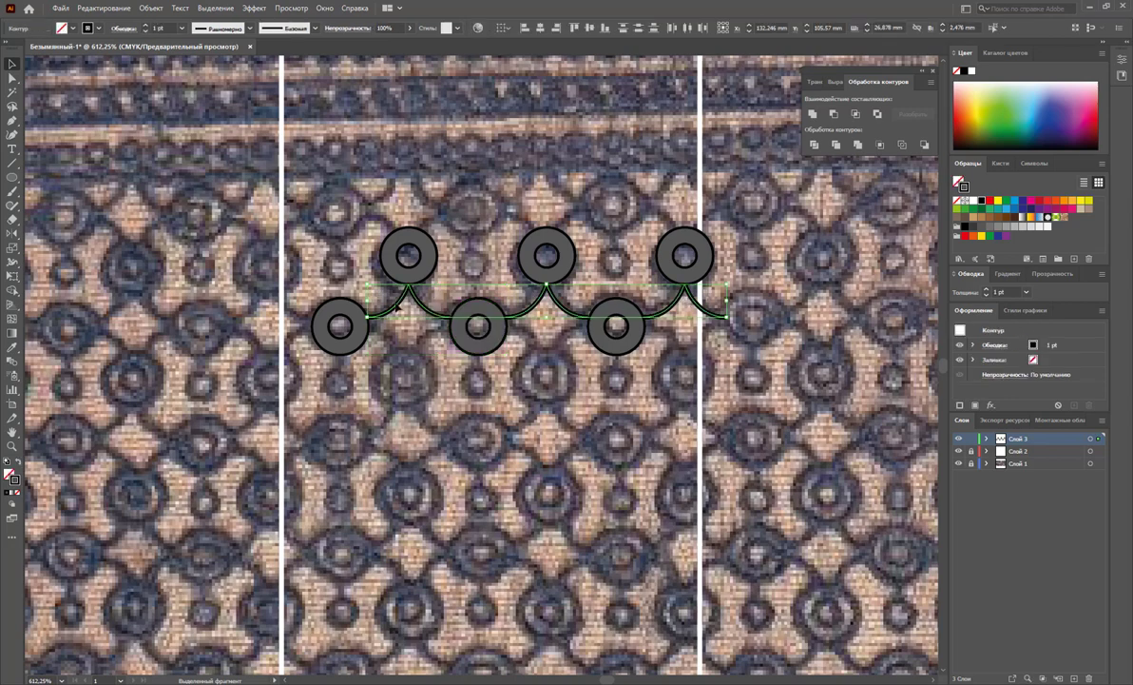
left_click(11, 232)
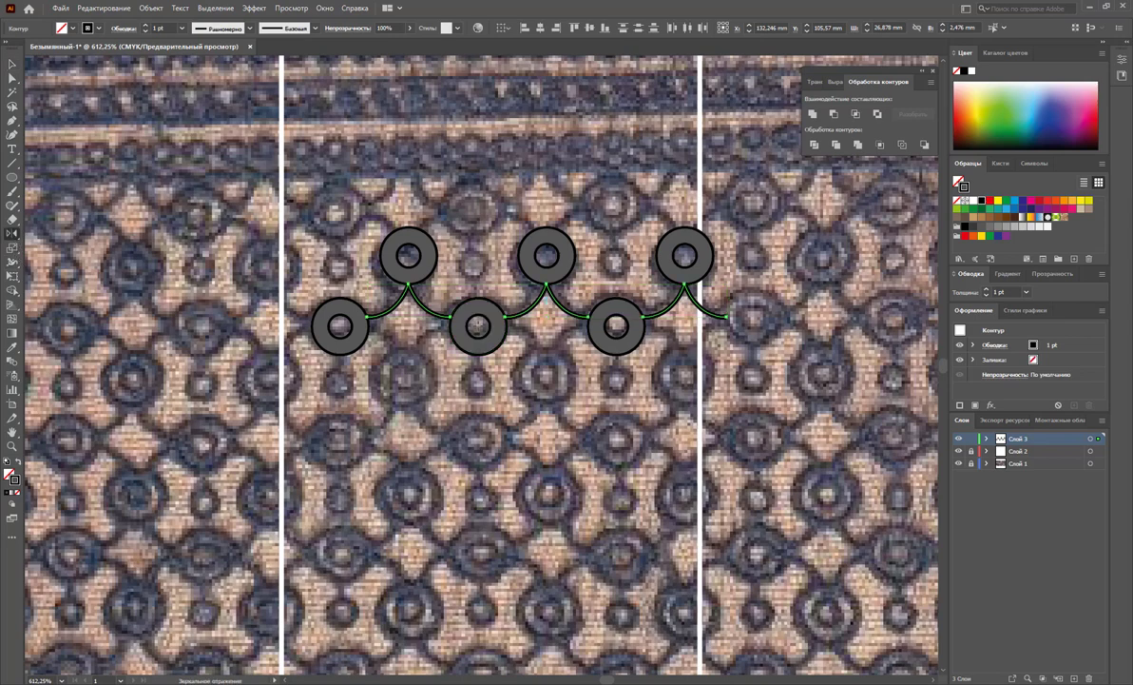
mouse_move(527, 334)
left_mouse_down()
mouse_move(384, 350)
mouse_move(625, 351)
left_mouse_up()
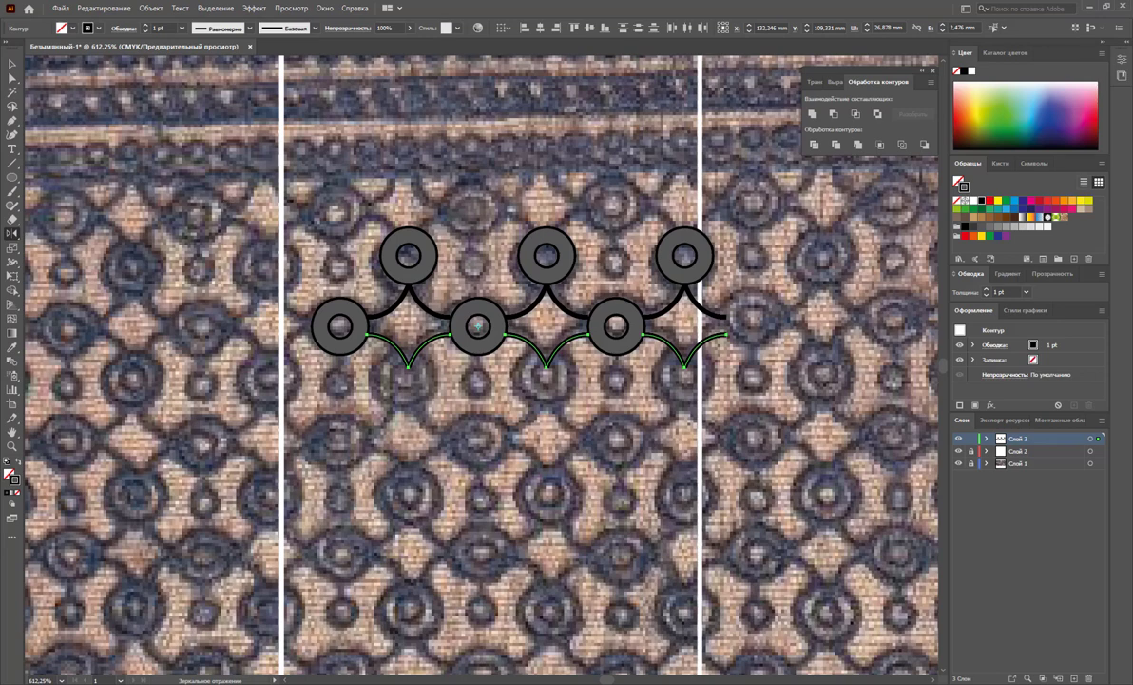
left_click(11, 64)
left_click(407, 402)
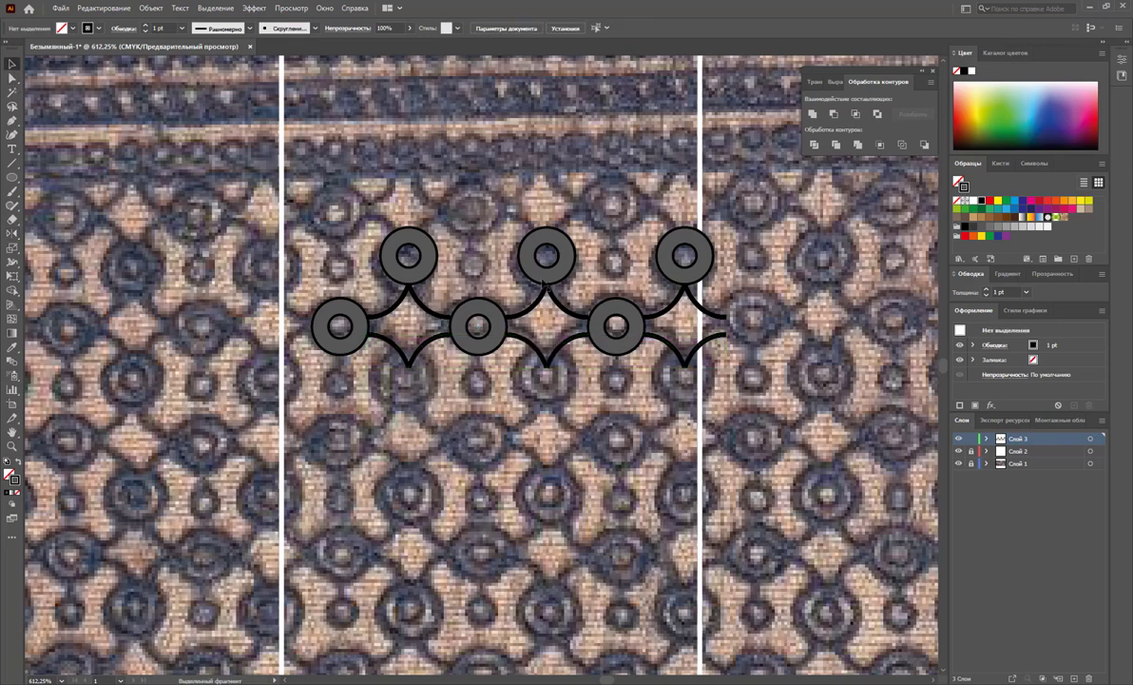
Copy the three top rings down below the arch chain as a bottom row
left_click(683, 249)
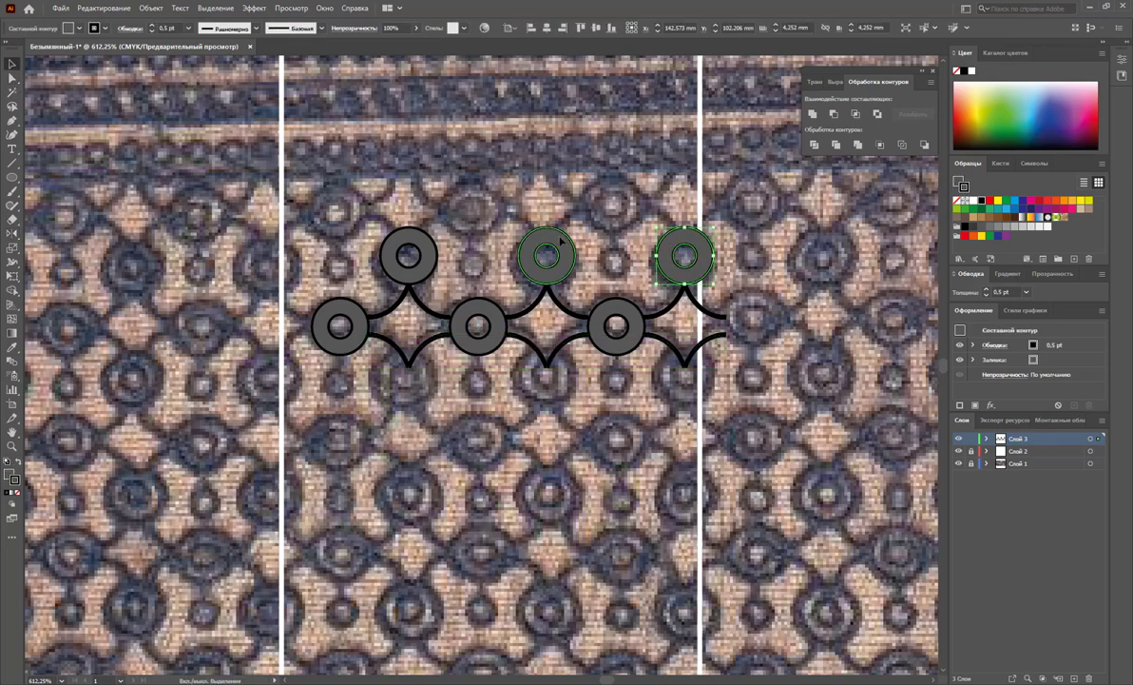
left_click(546, 249, "shift")
left_click(420, 250, "shift")
left_click_drag(421, 249, 427, 386)
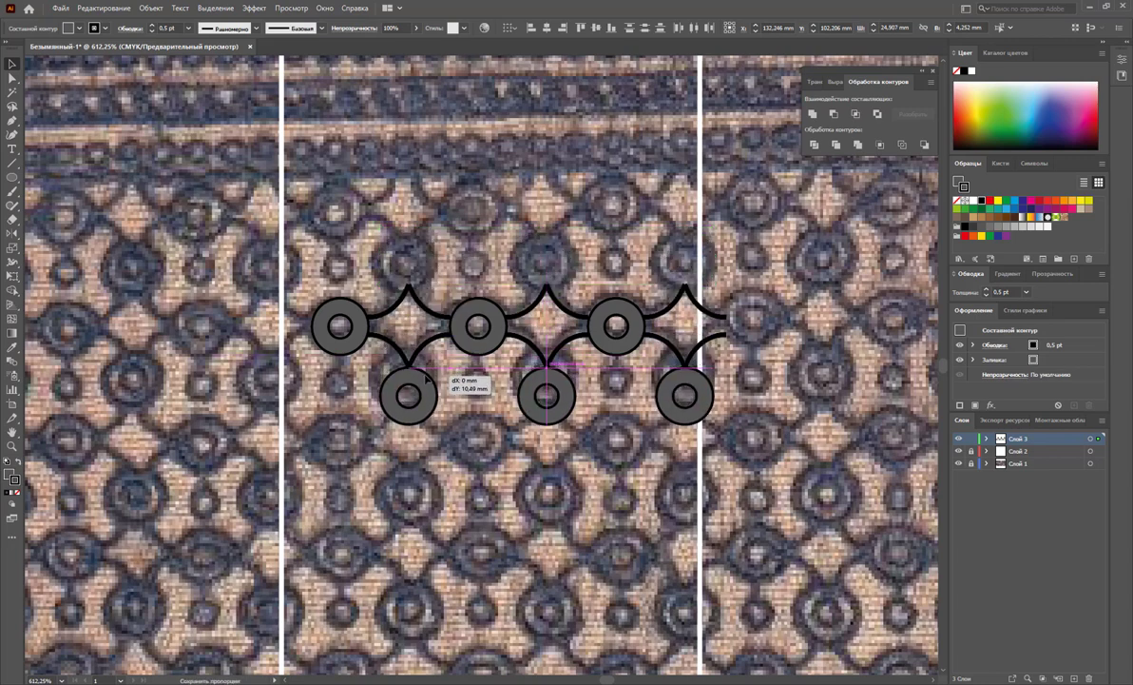
left_click_drag(426, 379, 426, 377)
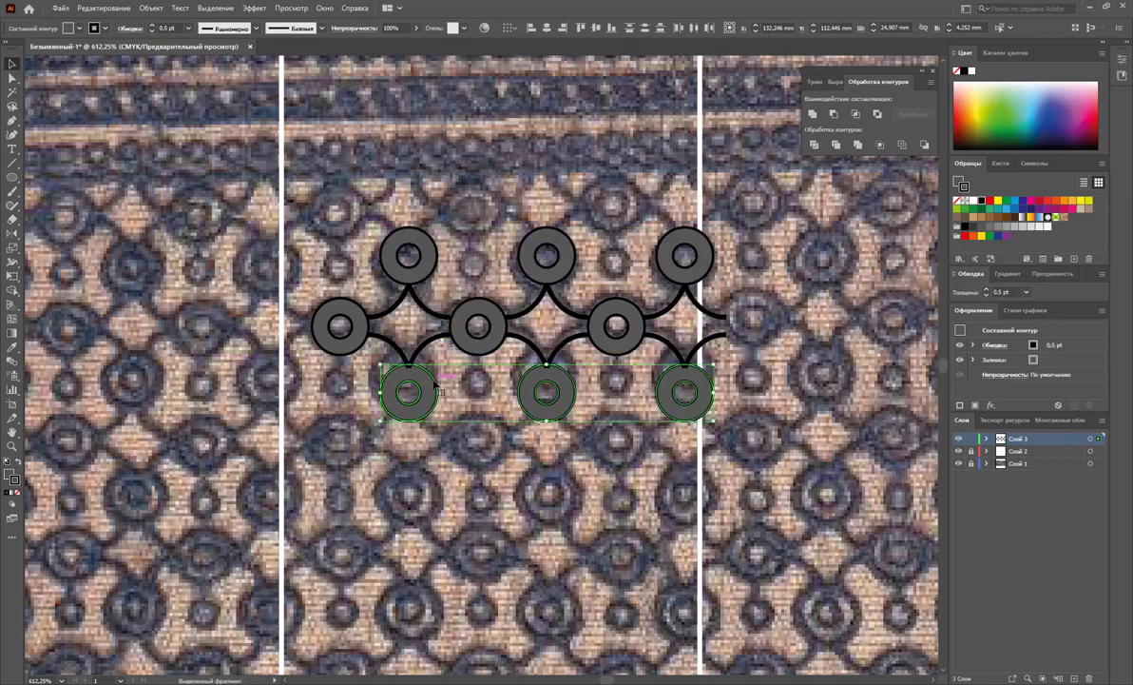
Bring the copied bottom rings to the front, over the arcs
right_click(436, 382)
left_click(632, 500)
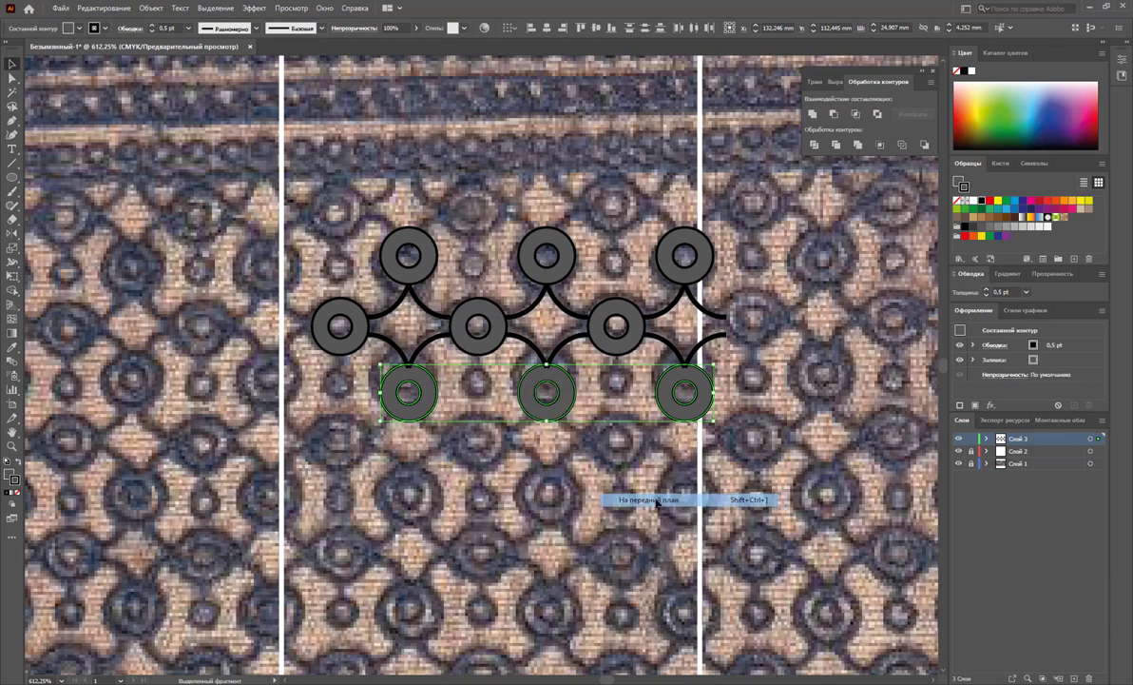
left_click(597, 517)
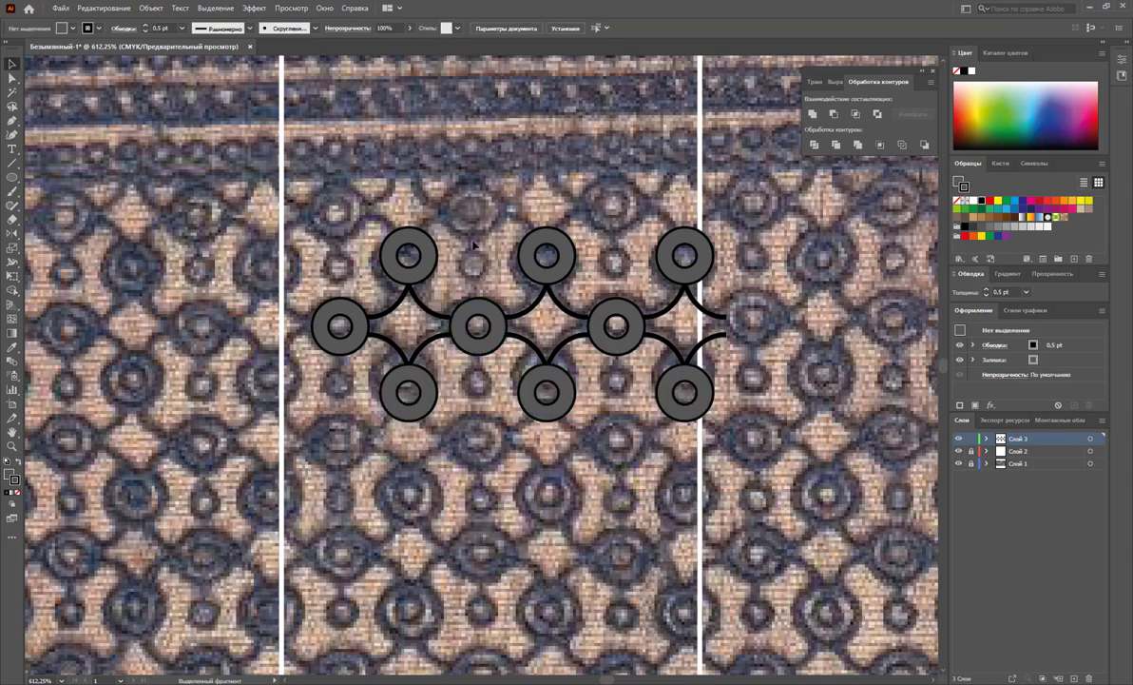
left_click(12, 177)
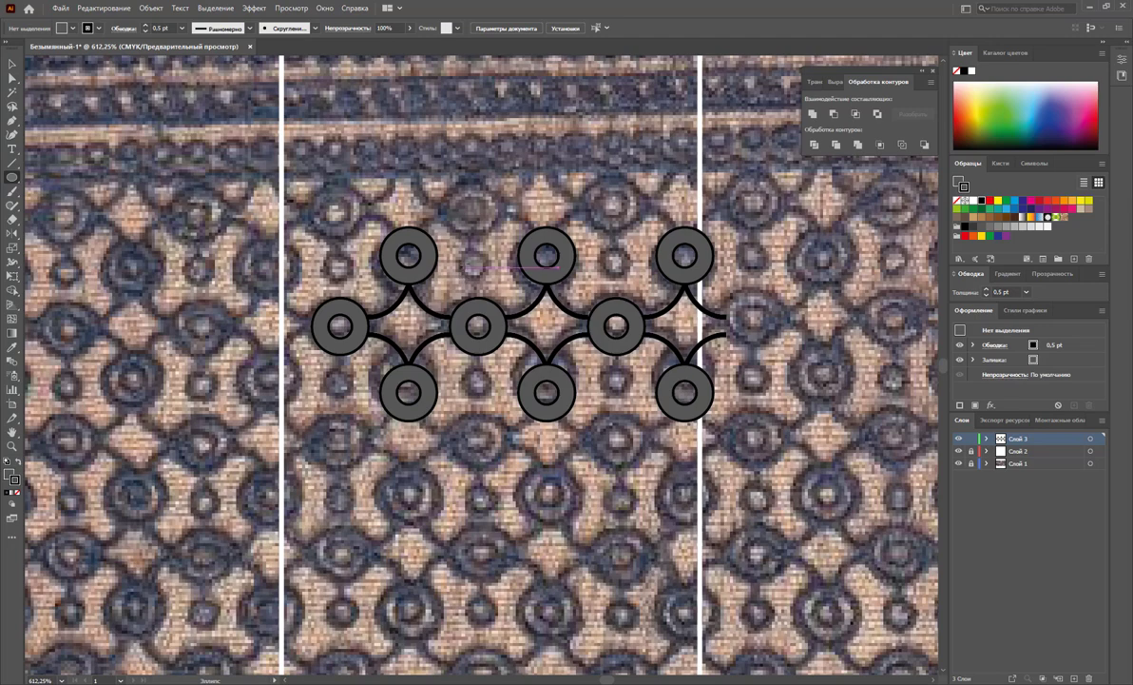
Draw a small dot between the top rings and copy it into another gap
left_click_drag(464, 254, 483, 275)
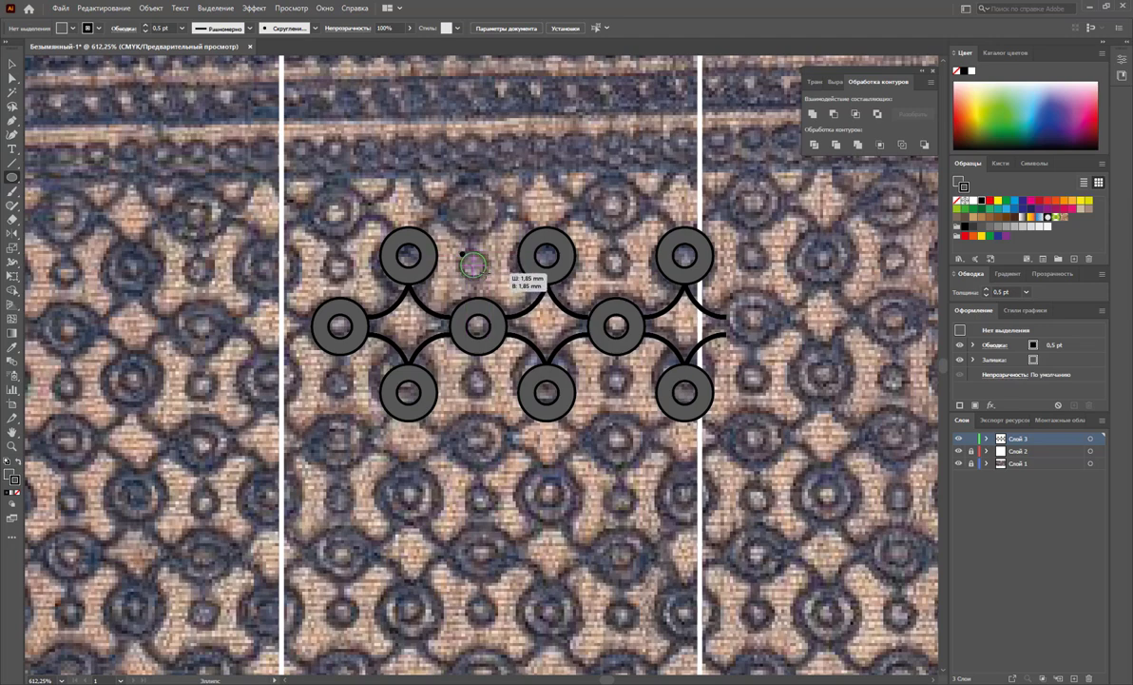
left_click(13, 64)
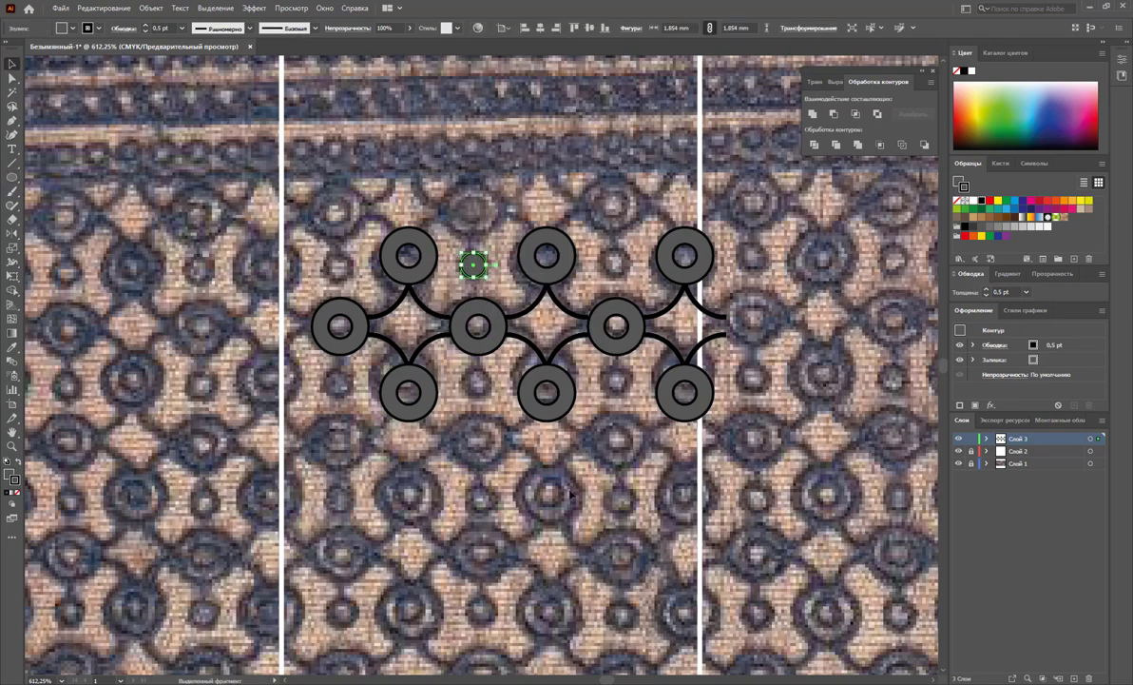
mouse_move(473, 266)
left_mouse_down()
mouse_move(620, 273)
mouse_move(344, 283)
left_mouse_up()
Copy the three small dots down to the lower row
left_click(473, 265, "shift")
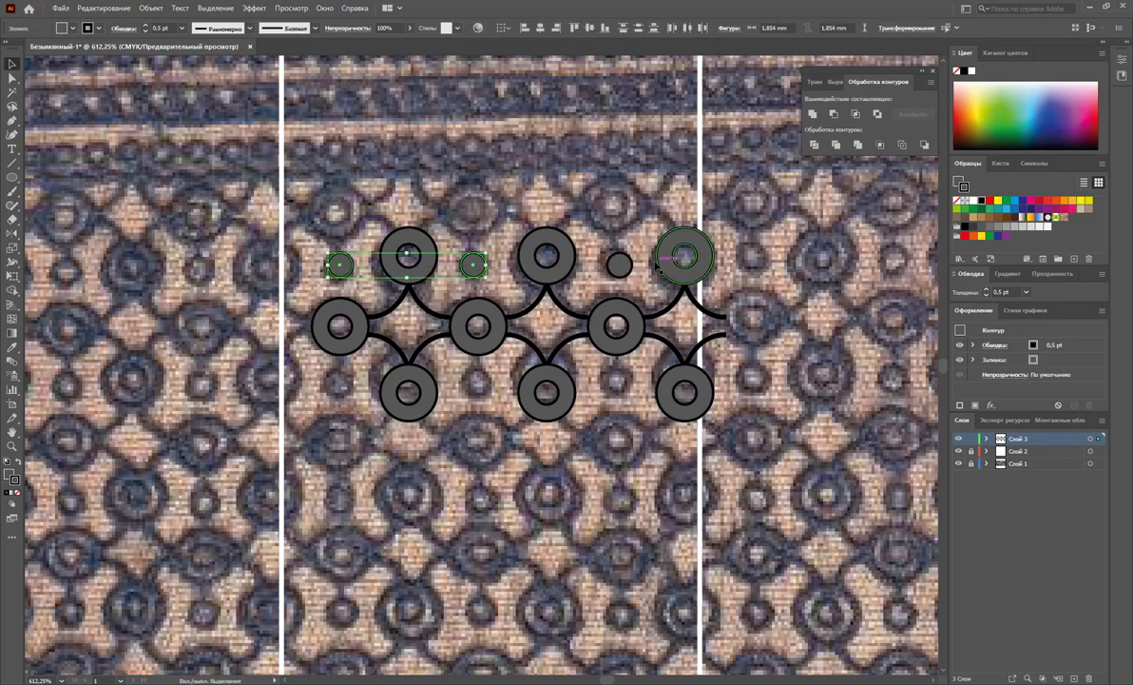
left_click(618, 265, "shift")
left_click_drag(620, 268, 636, 386)
left_click(619, 502)
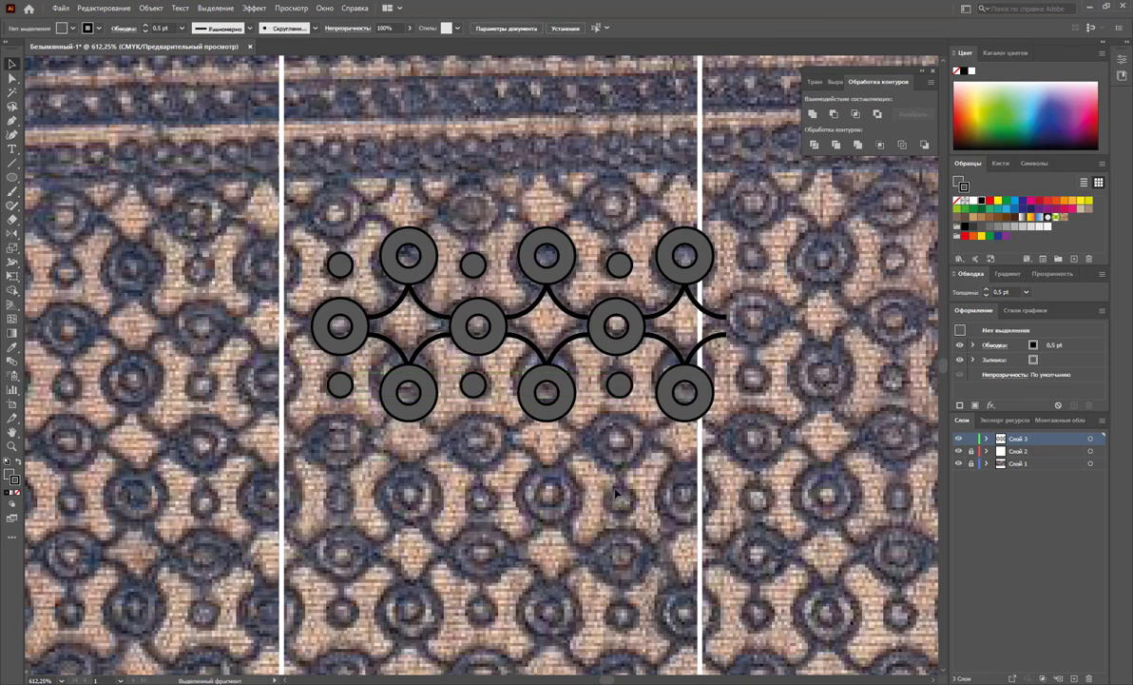
left_click(428, 351)
left_click(569, 352, "shift")
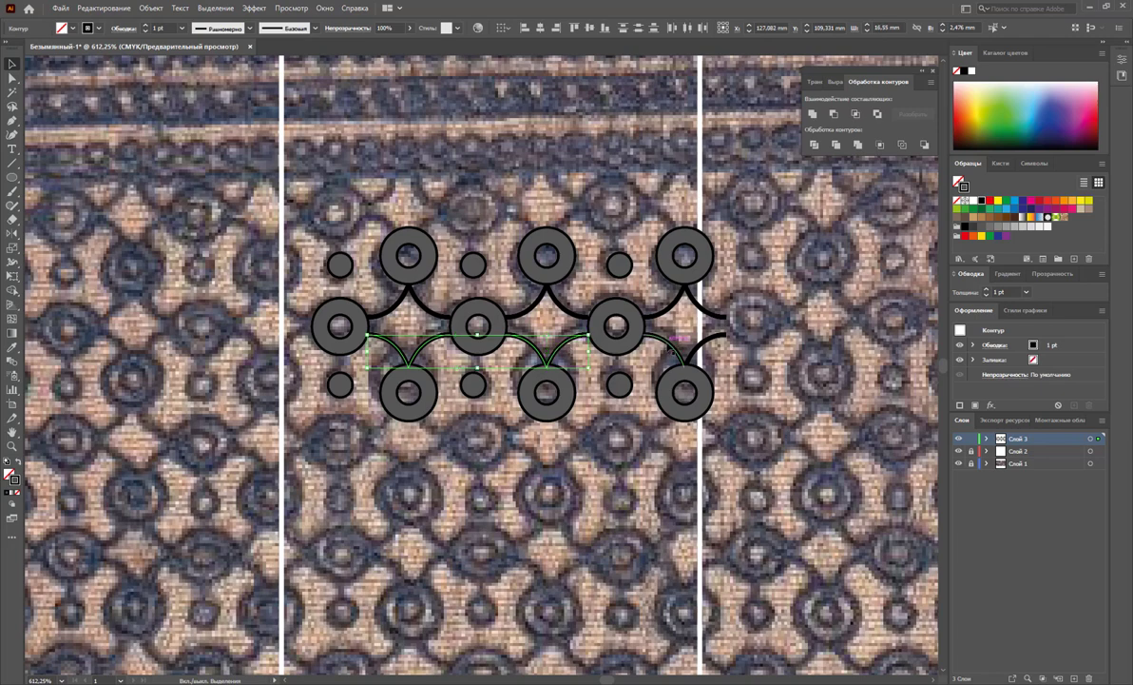
left_click(632, 335, "shift")
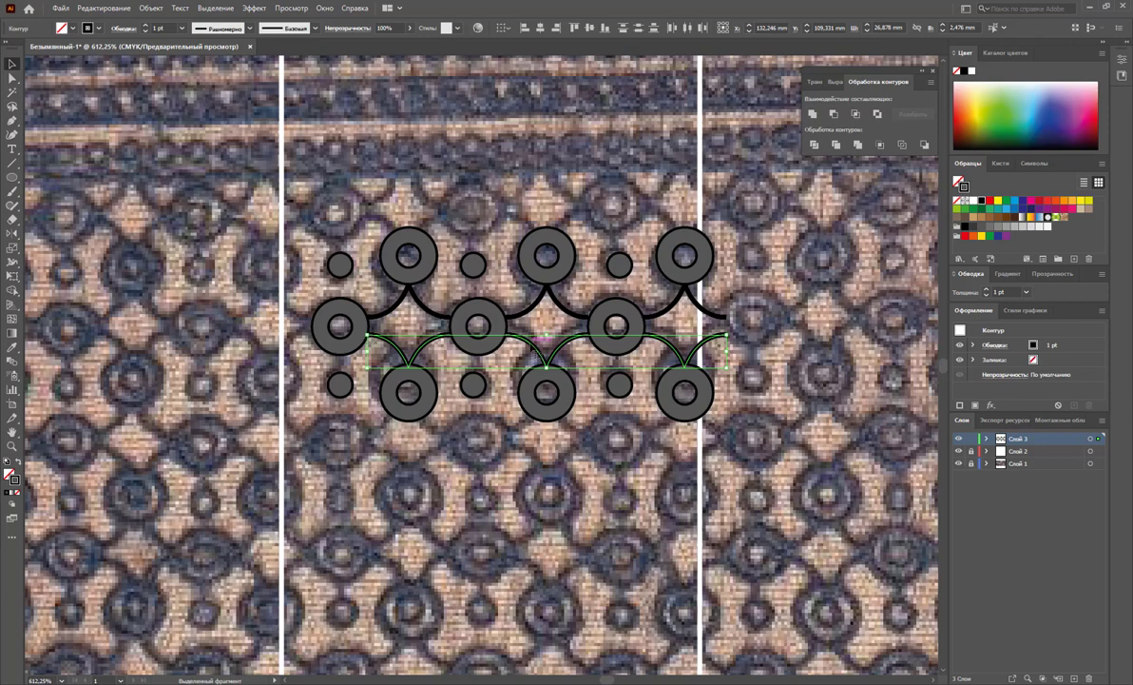
left_click_drag(547, 357, 547, 454)
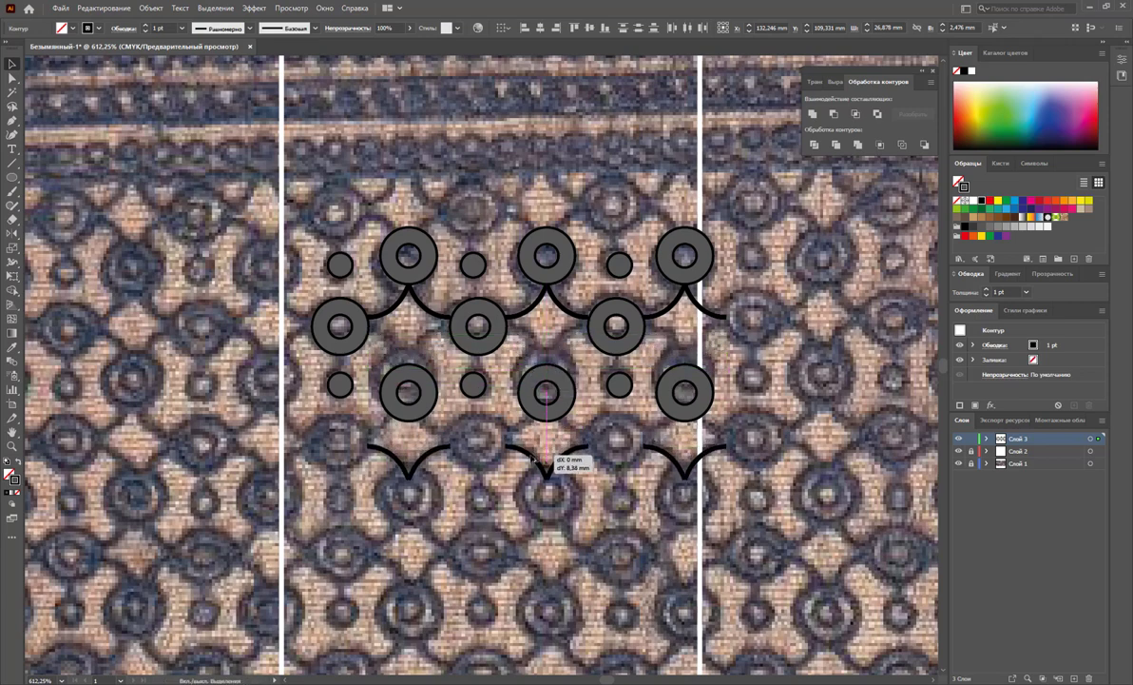
left_click_drag(546, 454, 547, 454)
key("a")
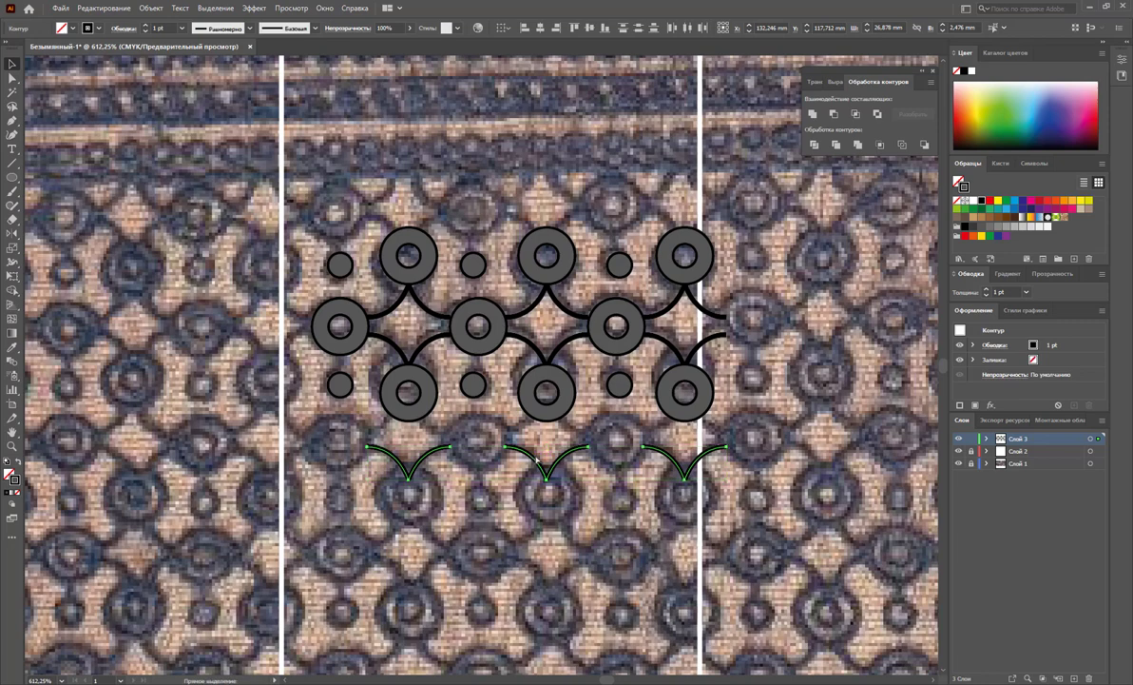
key("ctrl+z")
left_click(561, 488)
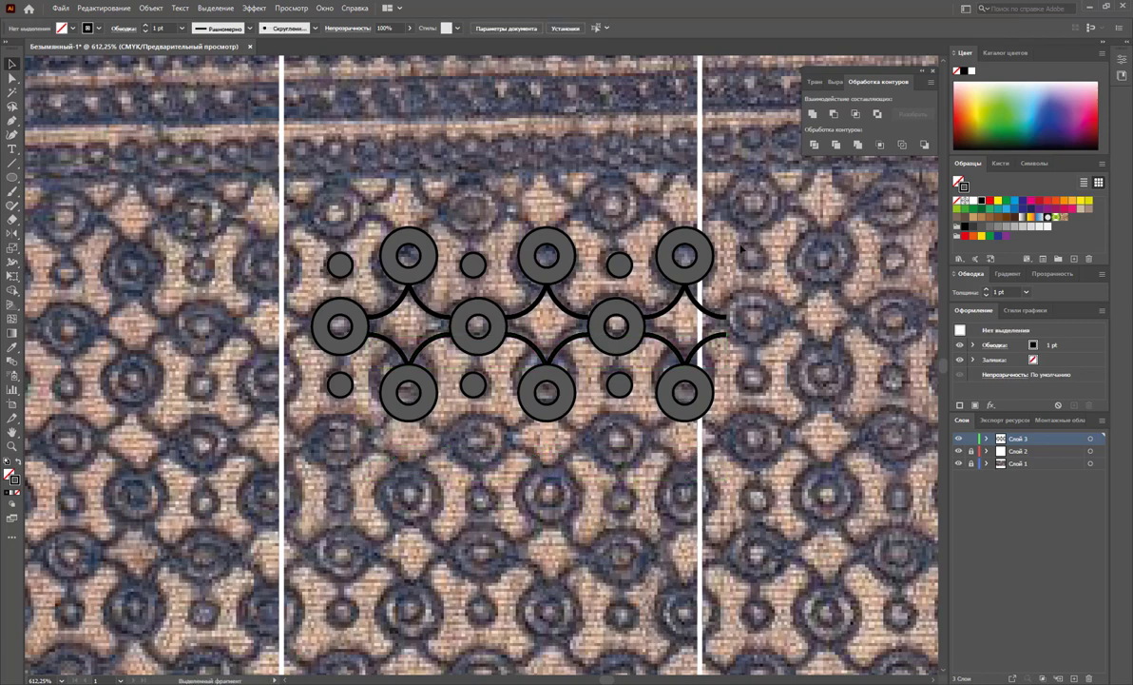
Copy the whole tile just below, overlapping it so the rings line up
key("ctrl+a")
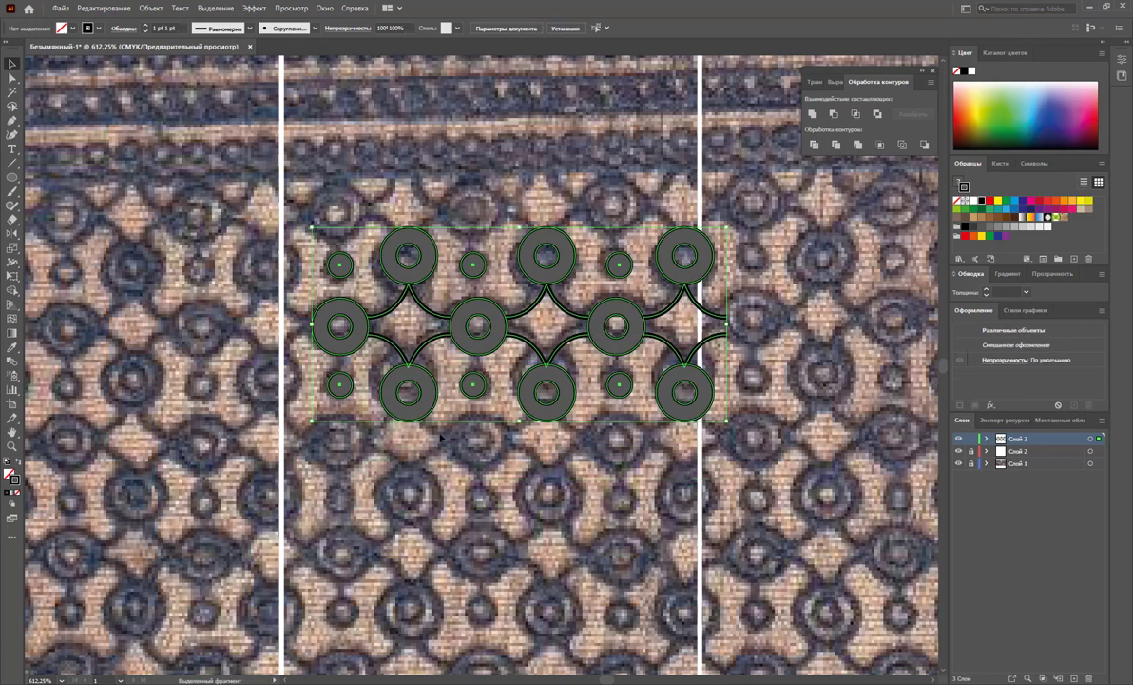
mouse_move(528, 259)
left_mouse_down()
mouse_move(566, 301)
mouse_move(572, 396)
left_mouse_up()
key("Down")
key("Down")
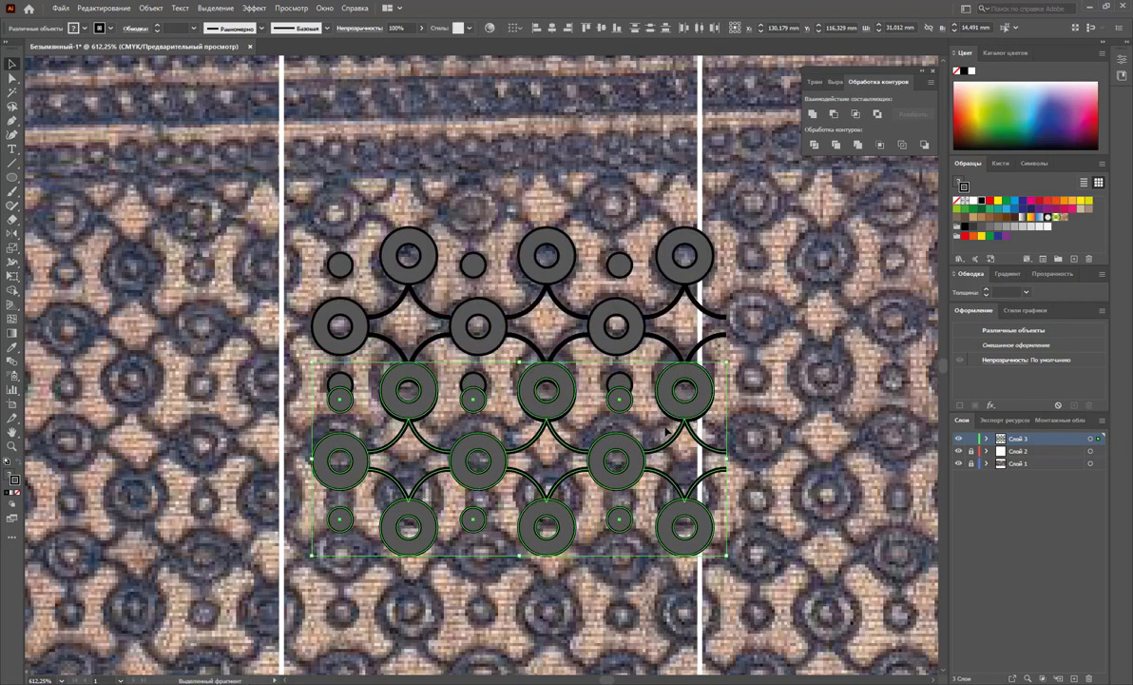
key("Down")
key("Down")
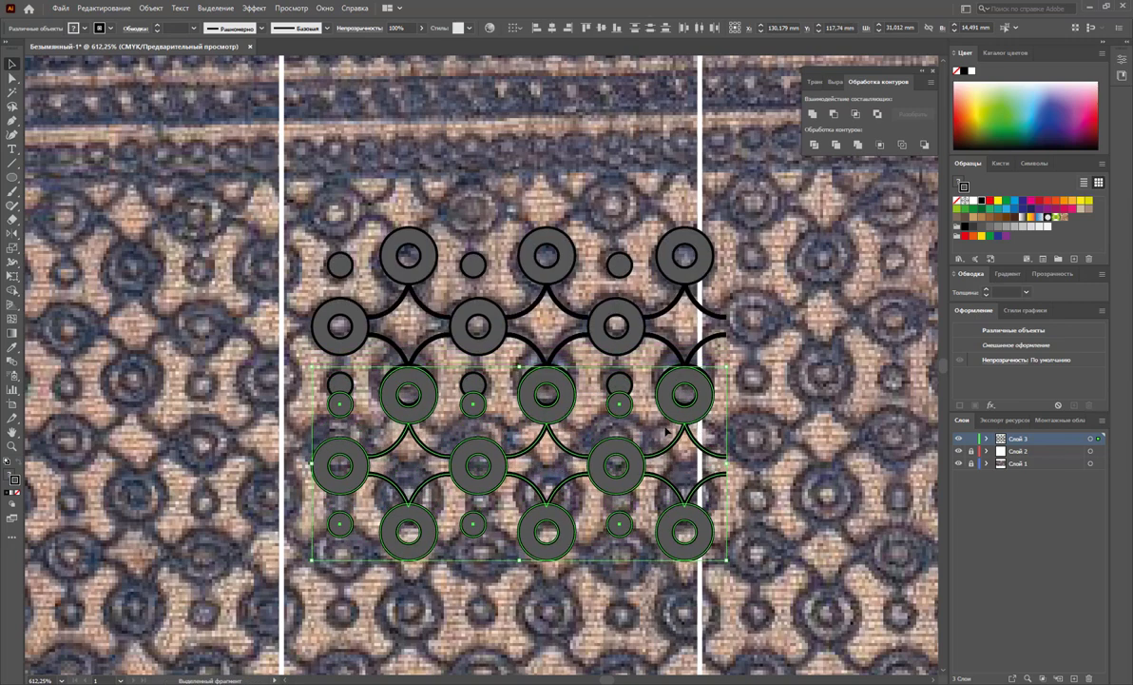
left_click_drag(570, 403, 573, 400)
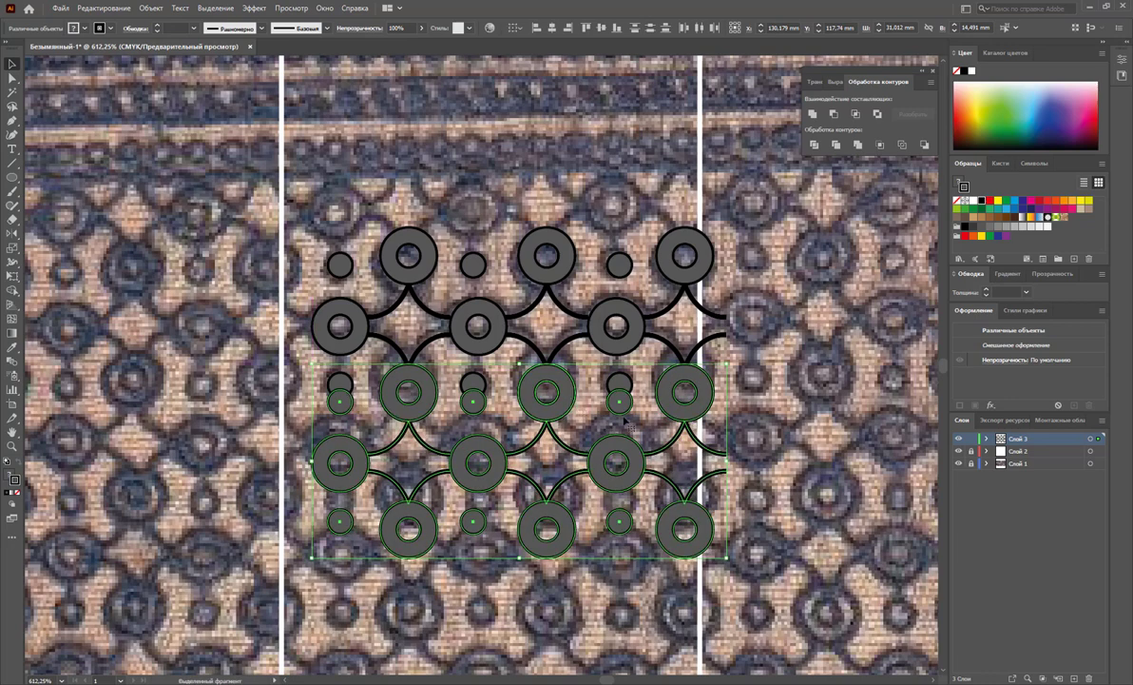
left_click(739, 421)
Remove the doubled small dots in the overlapping rows
left_click(701, 400)
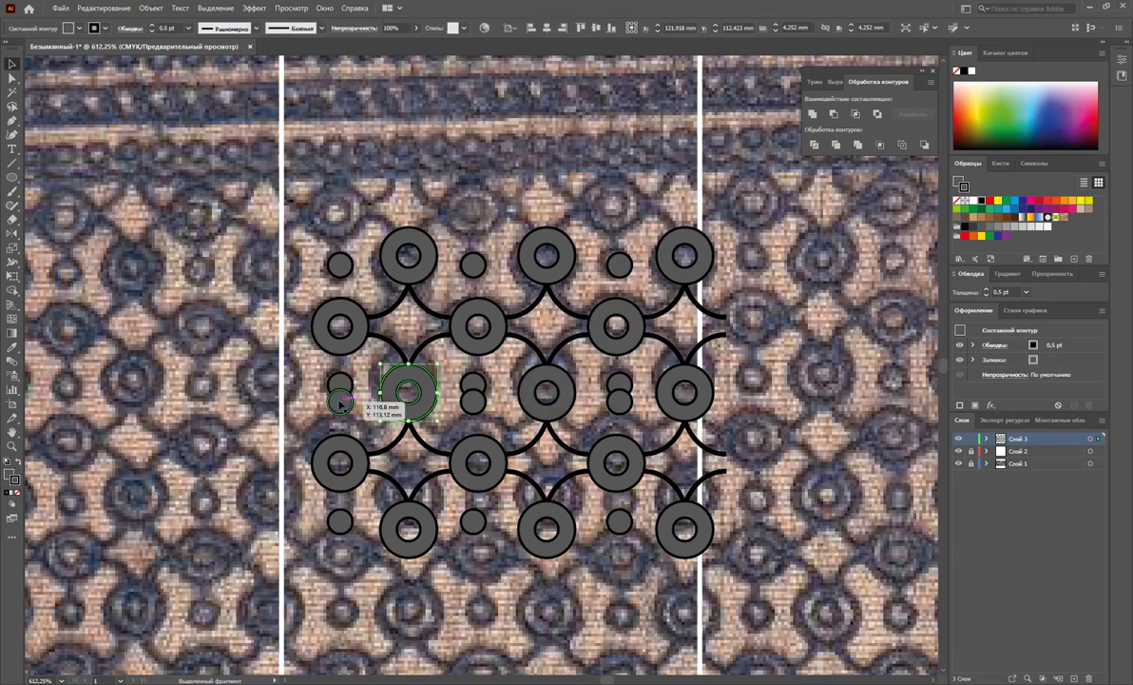
mouse_move(341, 403)
left_mouse_down()
mouse_move(477, 407)
mouse_move(472, 385)
left_mouse_up()
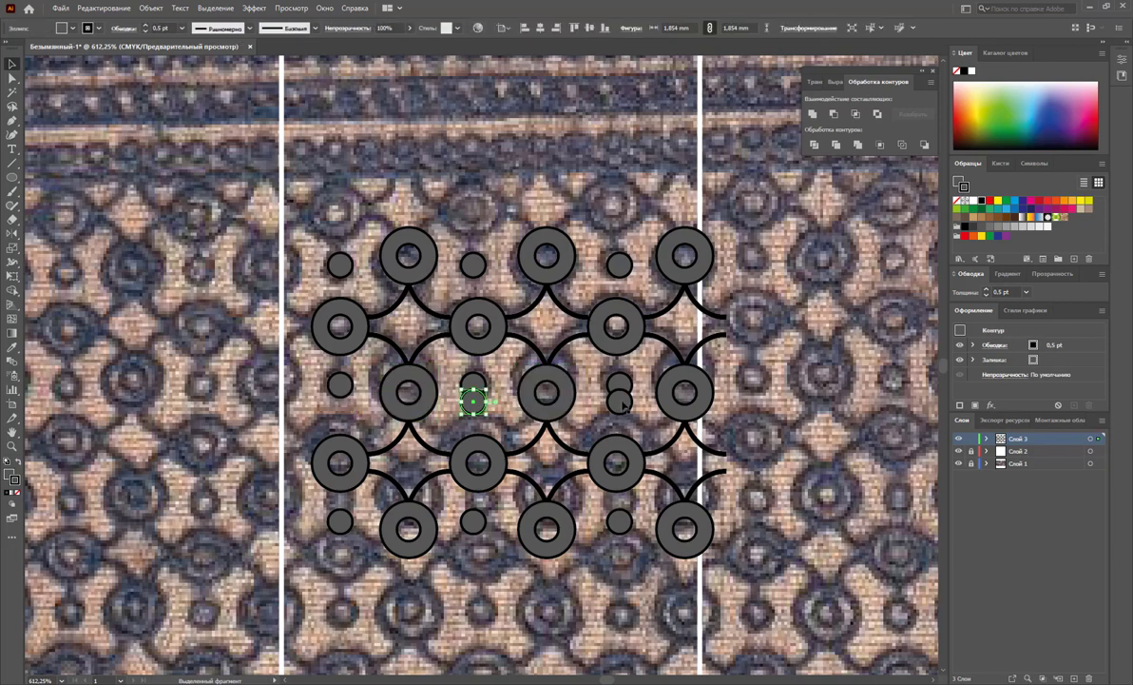
left_click_drag(619, 402, 619, 385)
Lower the three middle-row small dots to align with the rings
left_click(339, 384)
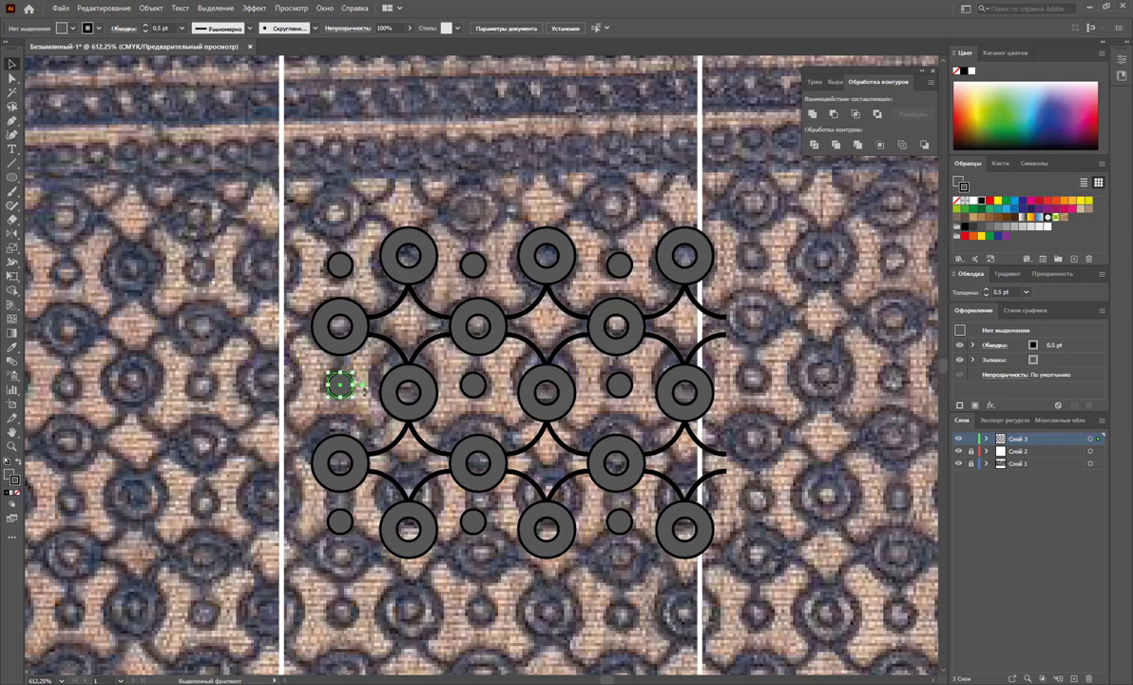
left_click(474, 386, "shift")
left_click(619, 385, "shift")
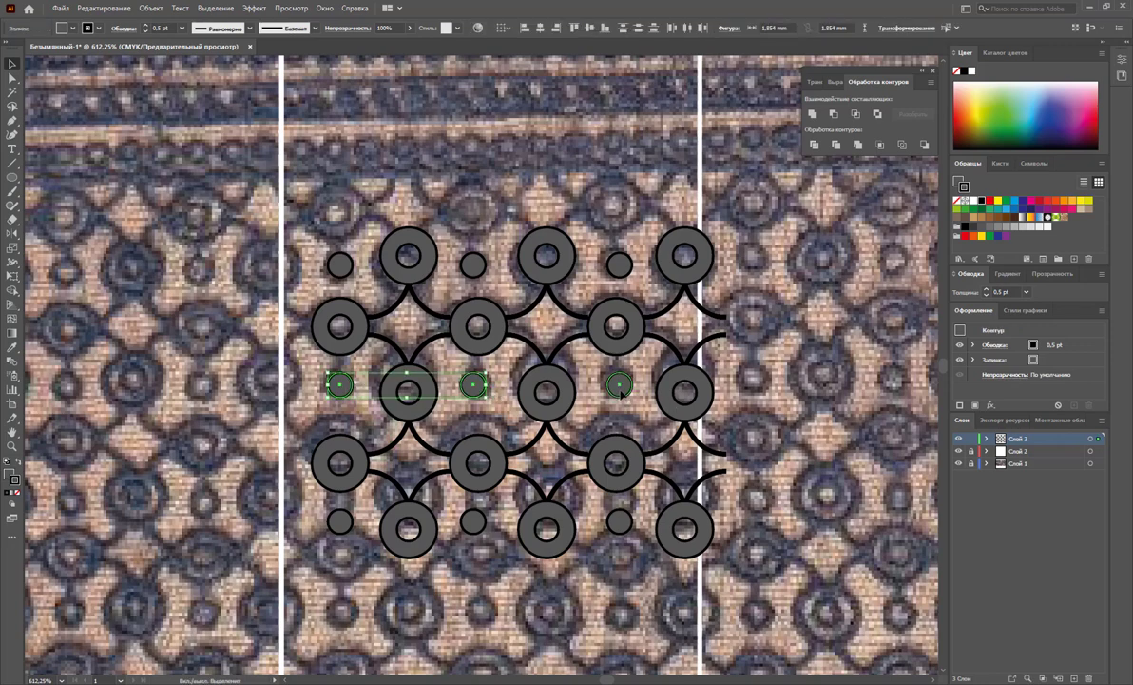
left_click_drag(619, 385, 620, 394)
left_click(744, 440)
key("z")
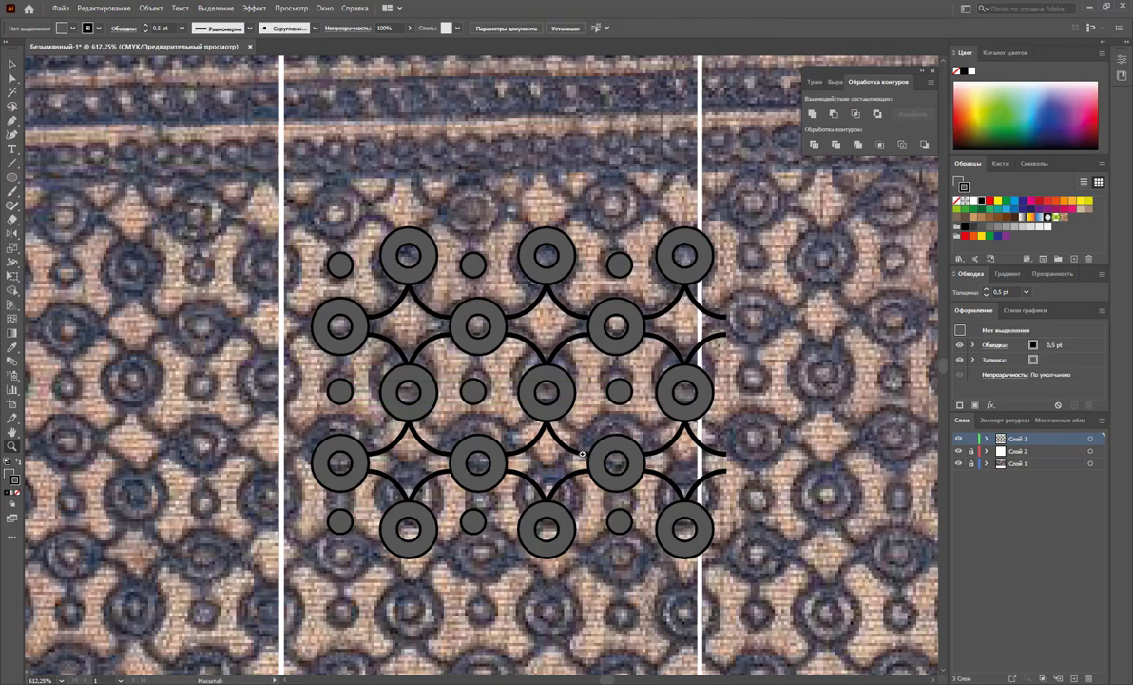
left_click(582, 454)
Zoom out to the artboard and nudge the bottom small dots down level with the rings
left_click(528, 456, "alt")
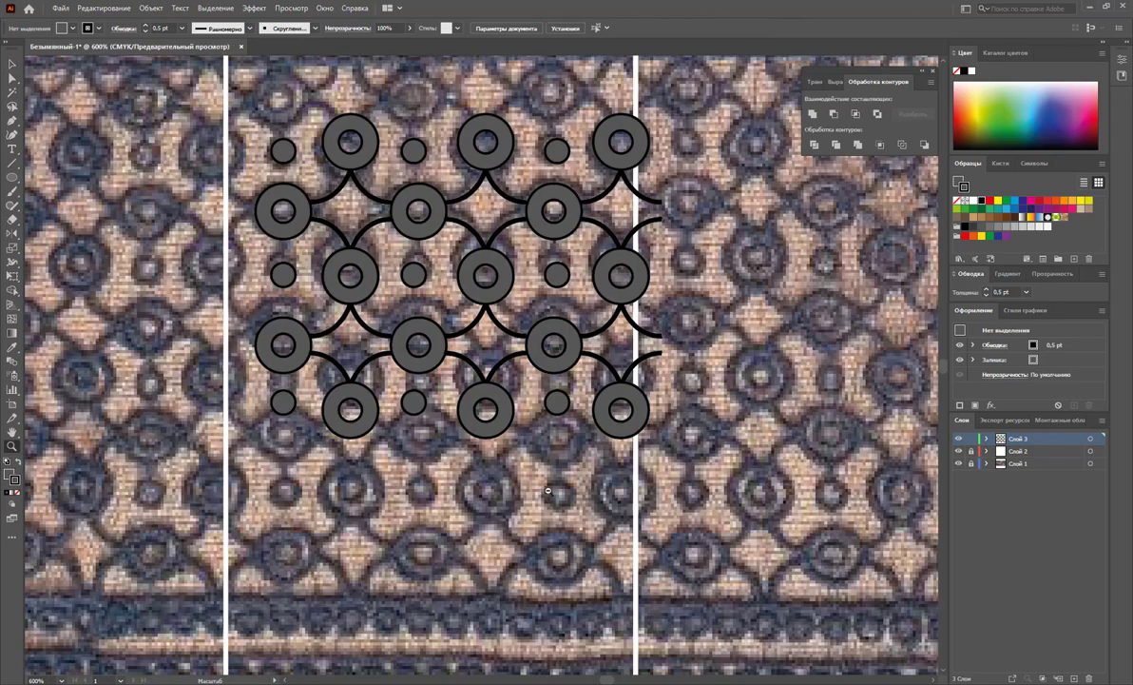
left_click(515, 430, "alt")
left_click(504, 404, "alt")
scroll(494, 382, "up", 2)
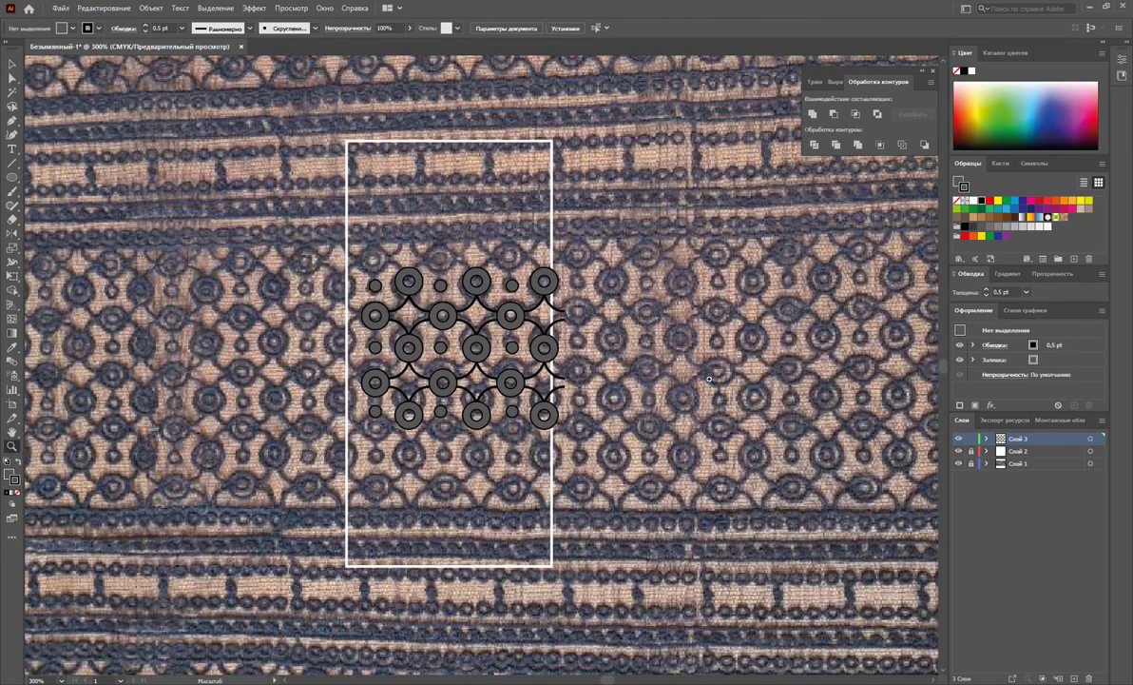
left_click(12, 63)
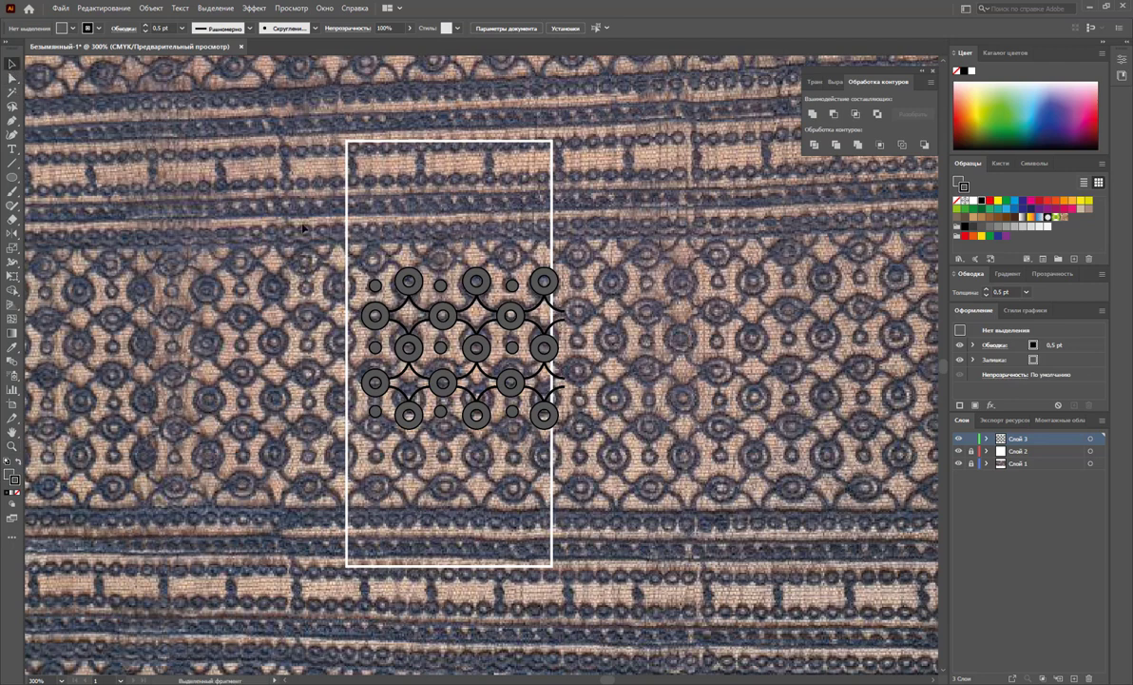
left_click_drag(375, 411, 513, 412)
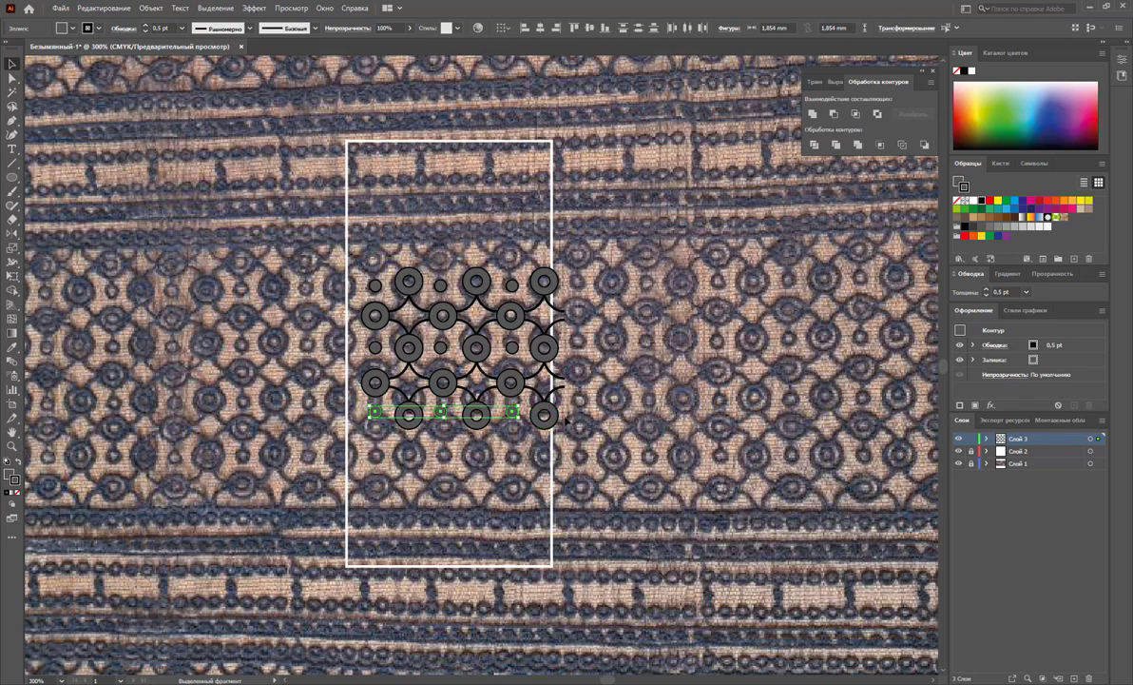
key("Down")
key("Down")
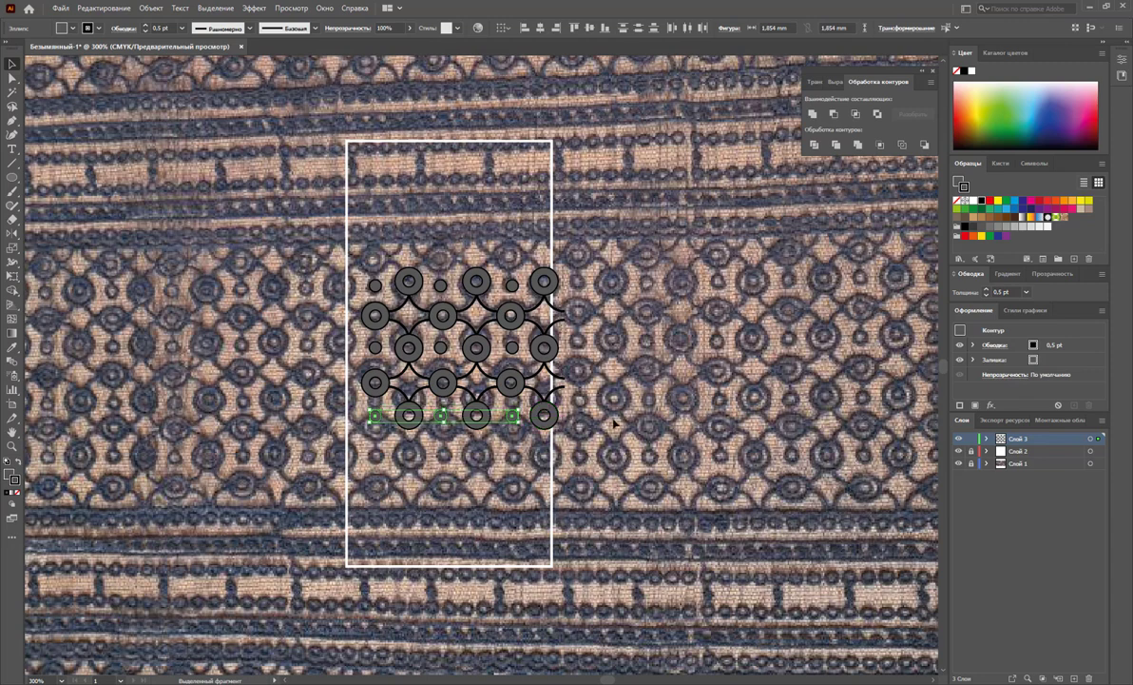
left_click(599, 431)
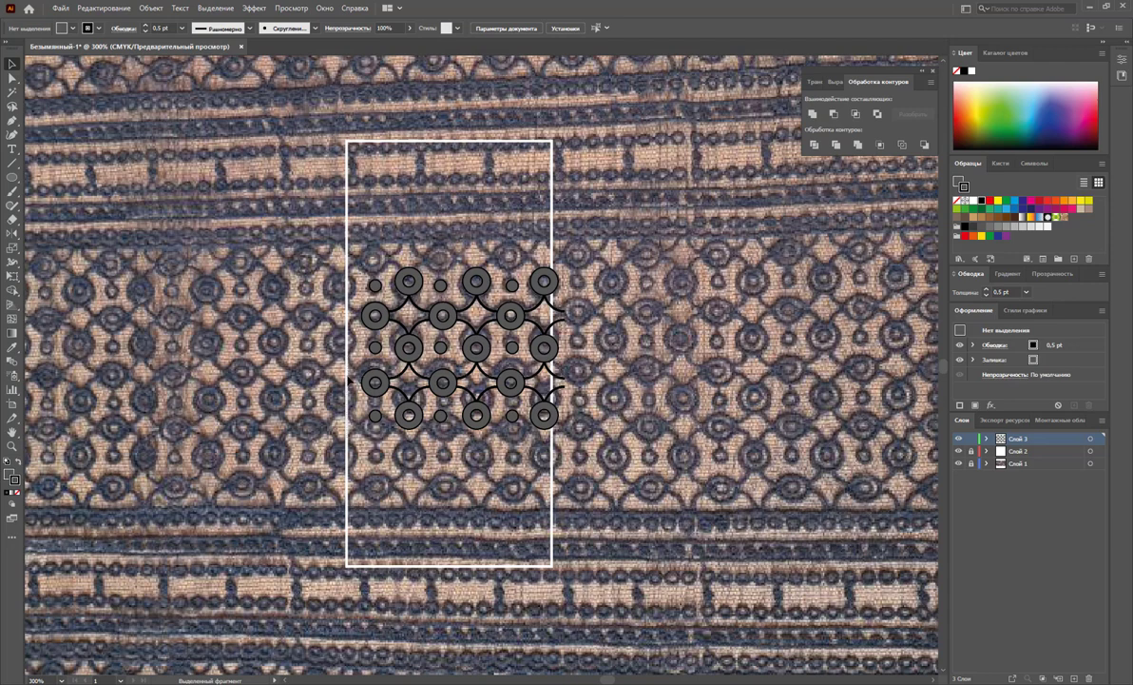
Copy the lower rows of the tile further down the artboard
left_click_drag(347, 375, 569, 426)
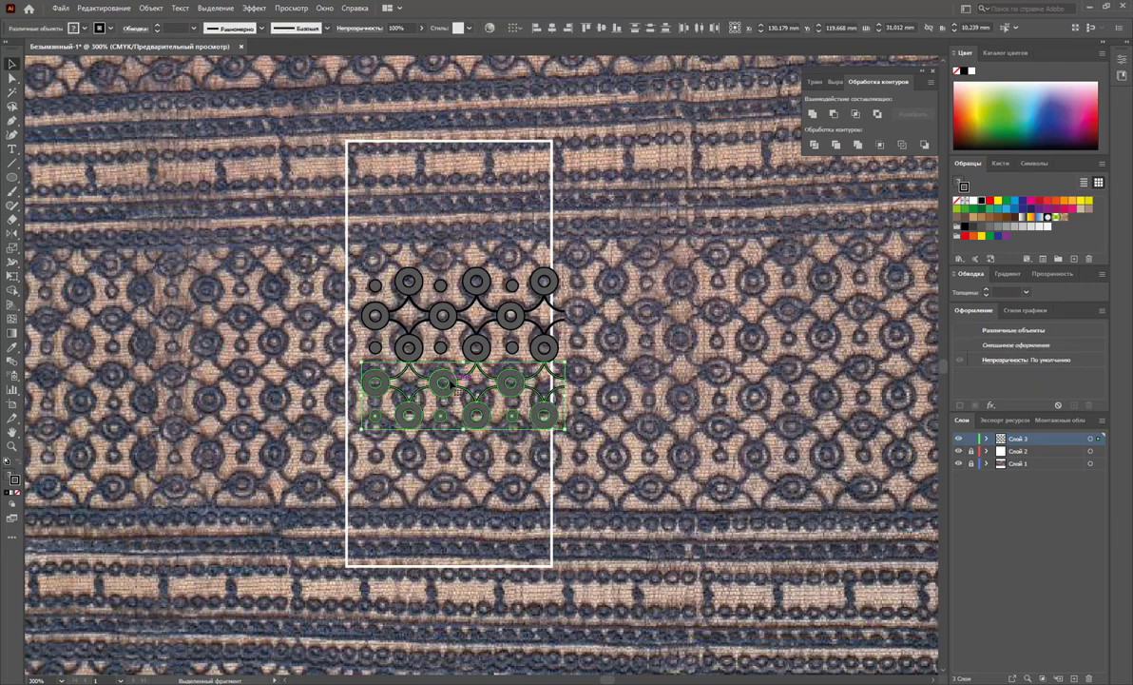
mouse_move(462, 377)
left_mouse_down()
mouse_move(465, 451)
mouse_move(447, 454)
left_mouse_up()
key("Up")
key("Up")
key("Up")
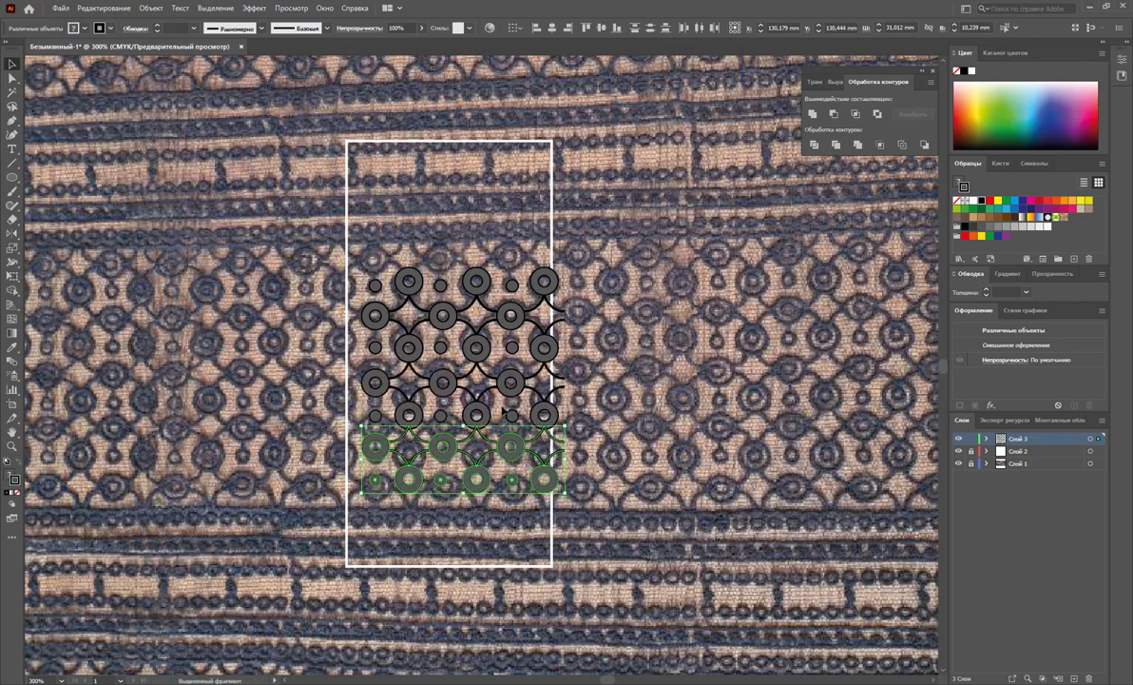
key("Down")
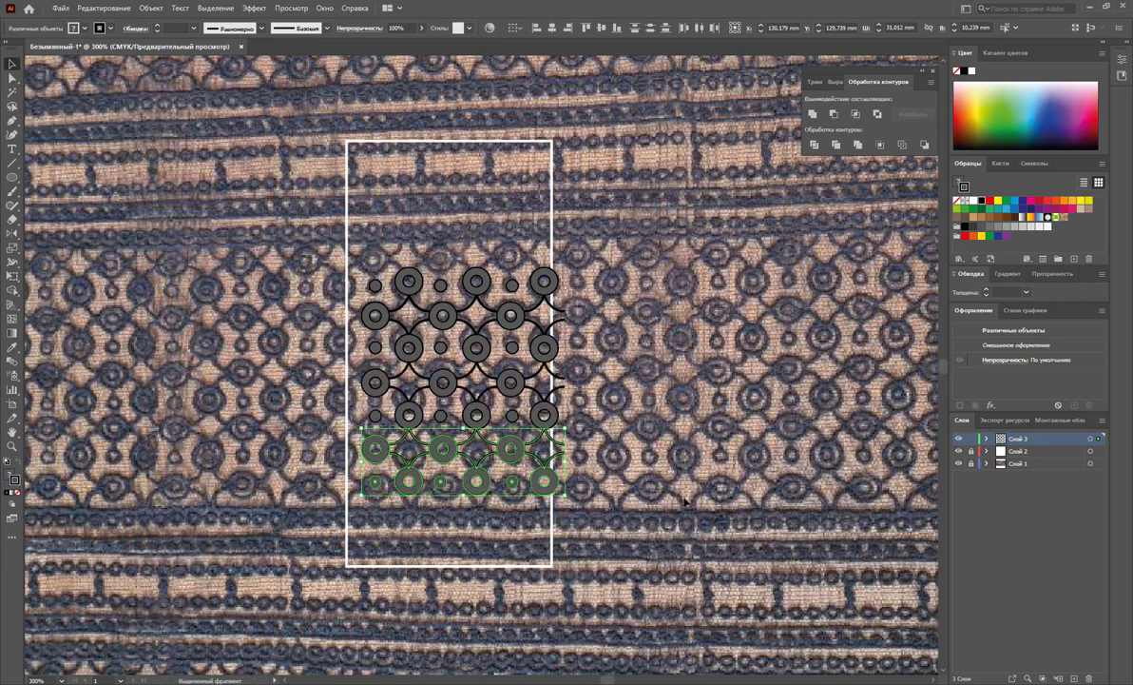
left_click(577, 437)
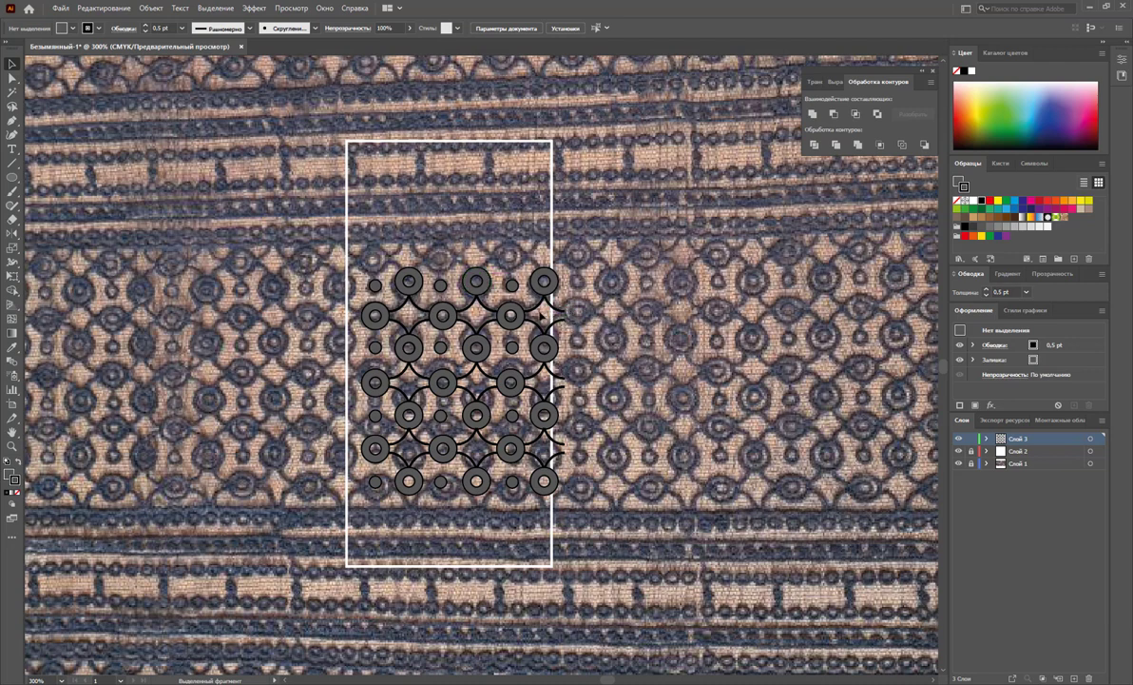
Copy a circle row up to the top of the pattern and fine-tune its position
mouse_move(566, 304)
left_mouse_down()
mouse_move(358, 323)
mouse_move(404, 264)
left_mouse_up()
key("ctrl+z")
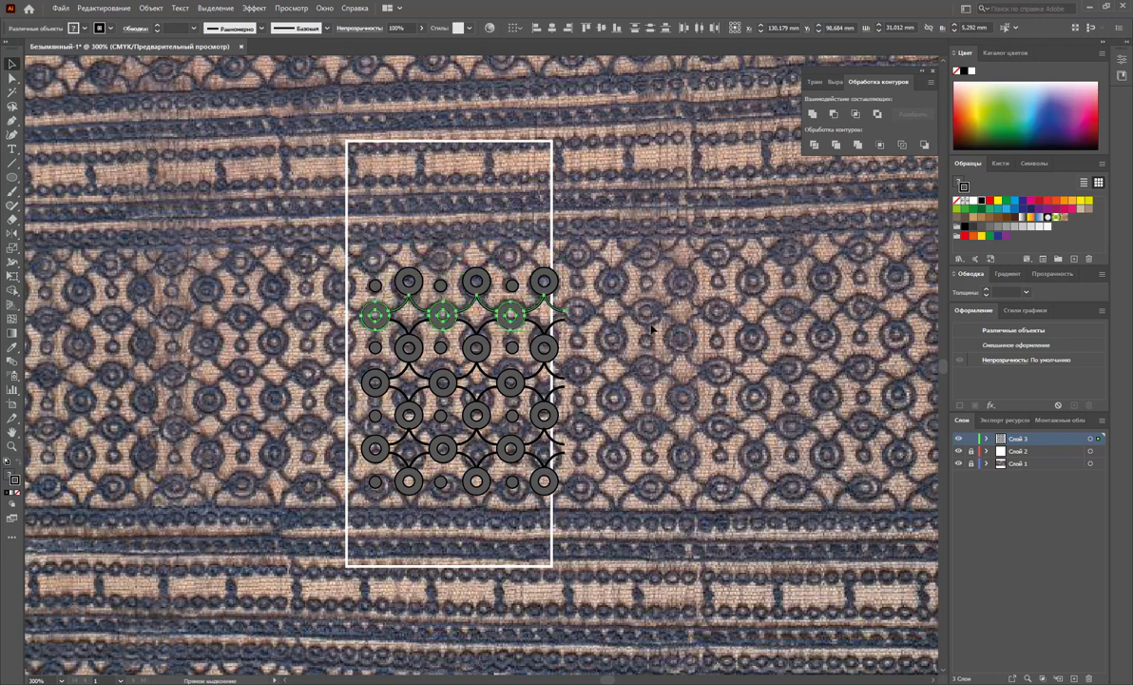
left_click(585, 295)
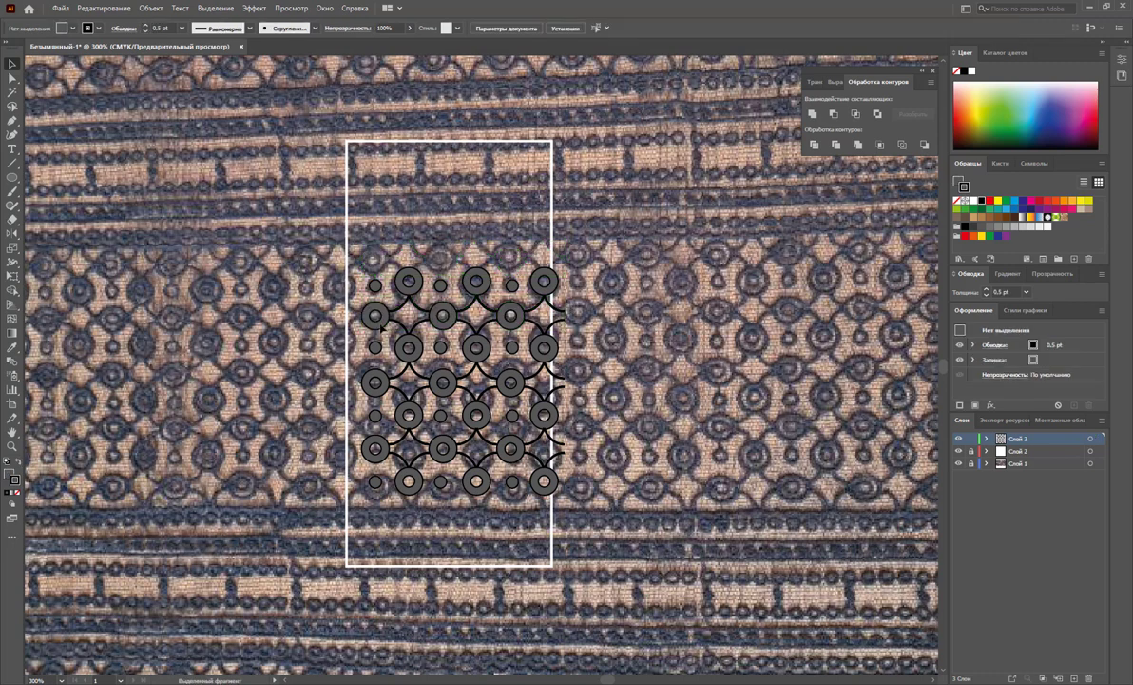
left_click_drag(388, 320, 388, 265)
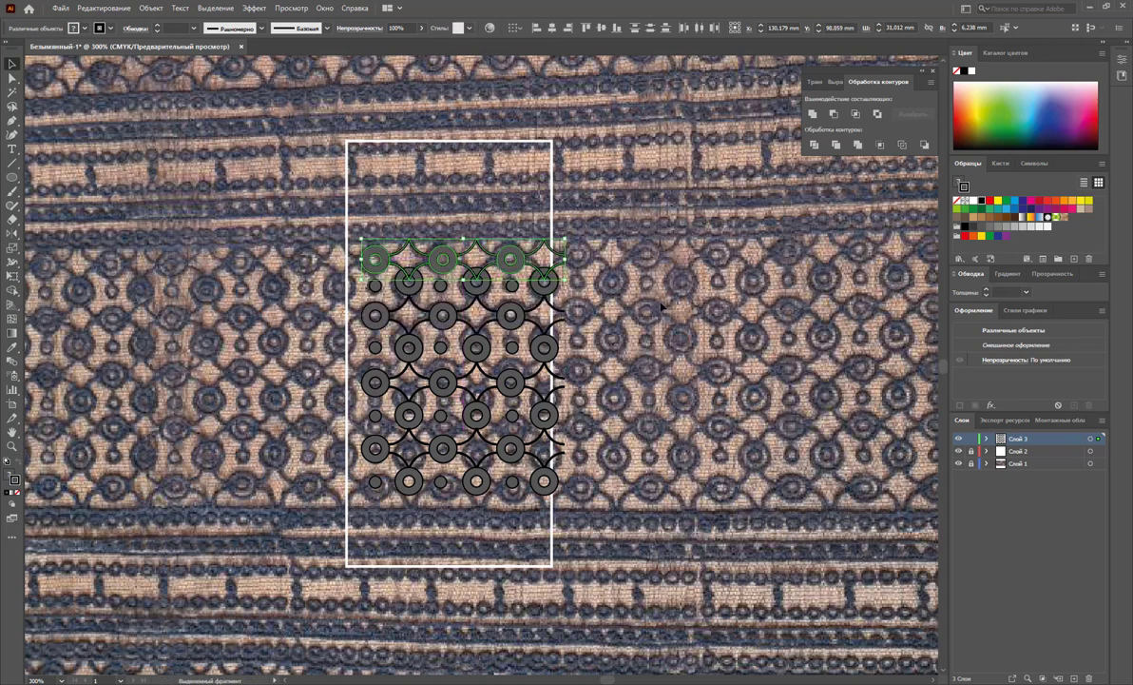
key("Up")
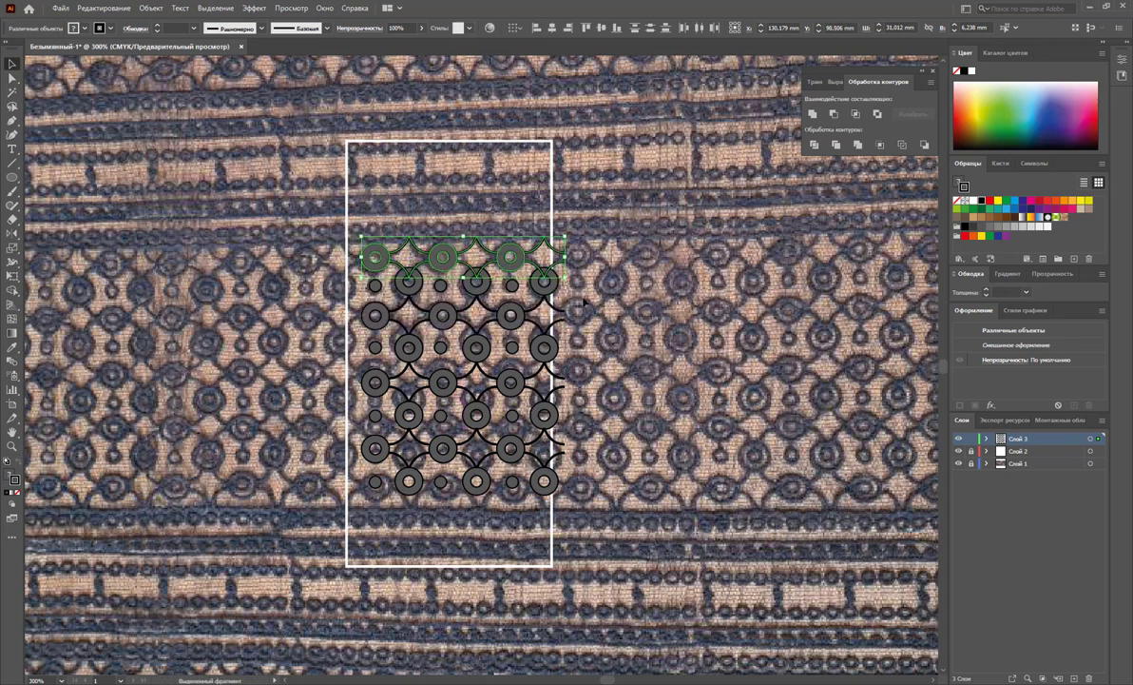
left_click(558, 282)
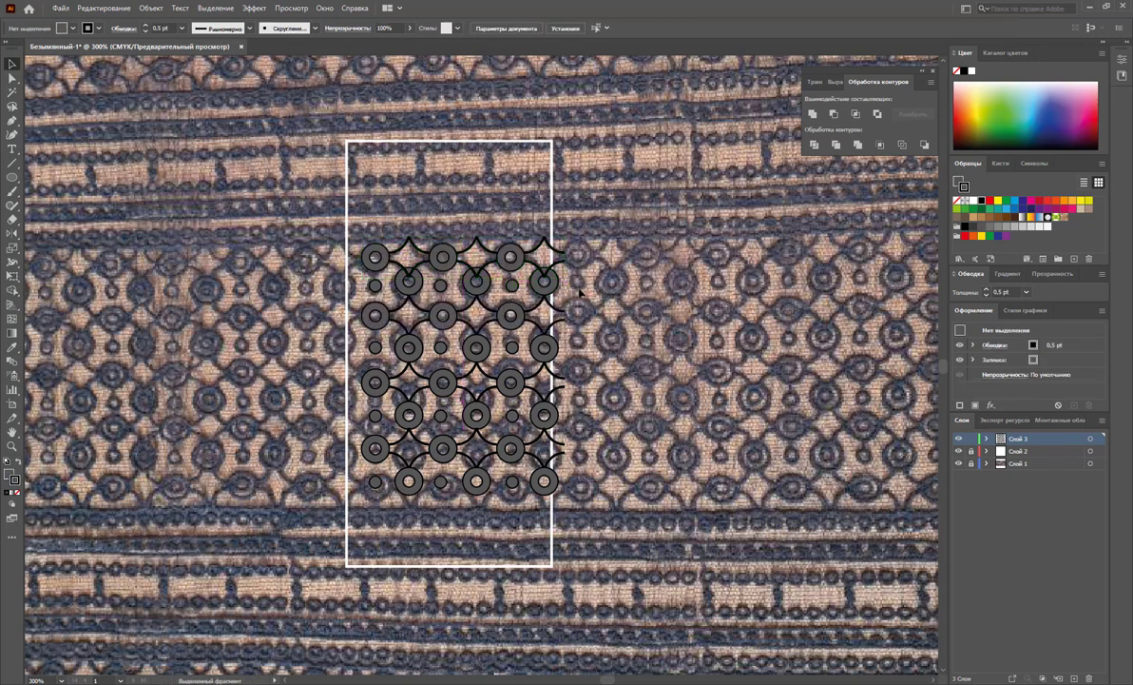
left_click_drag(338, 228, 528, 255)
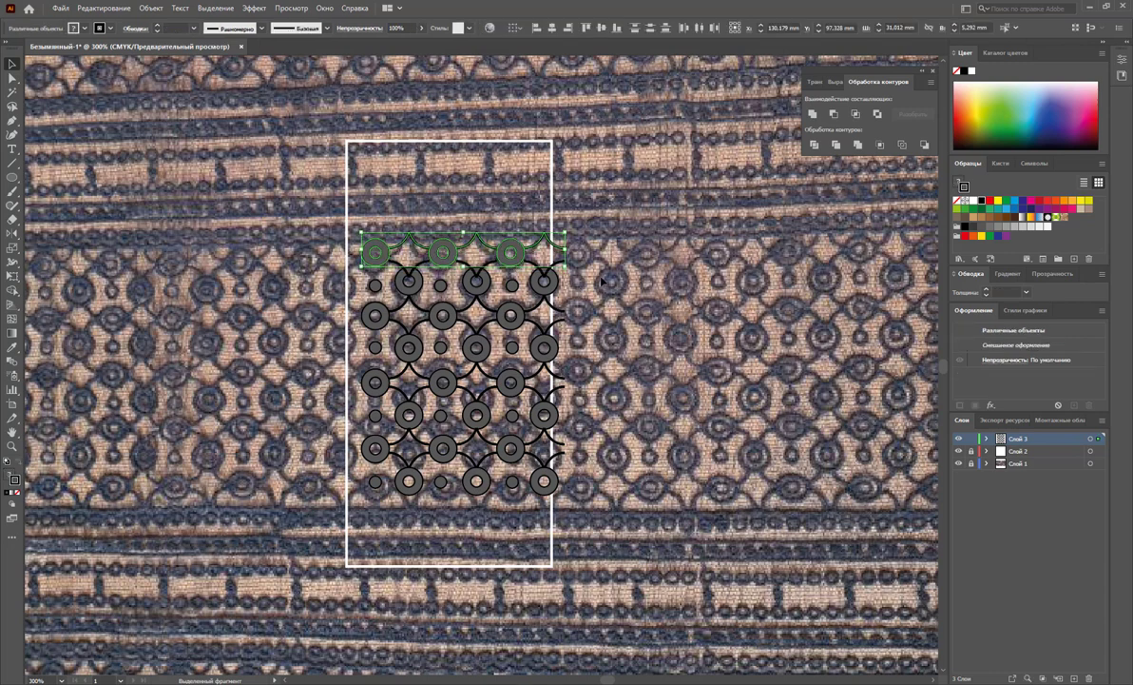
key("Down")
key("Down")
key("Down")
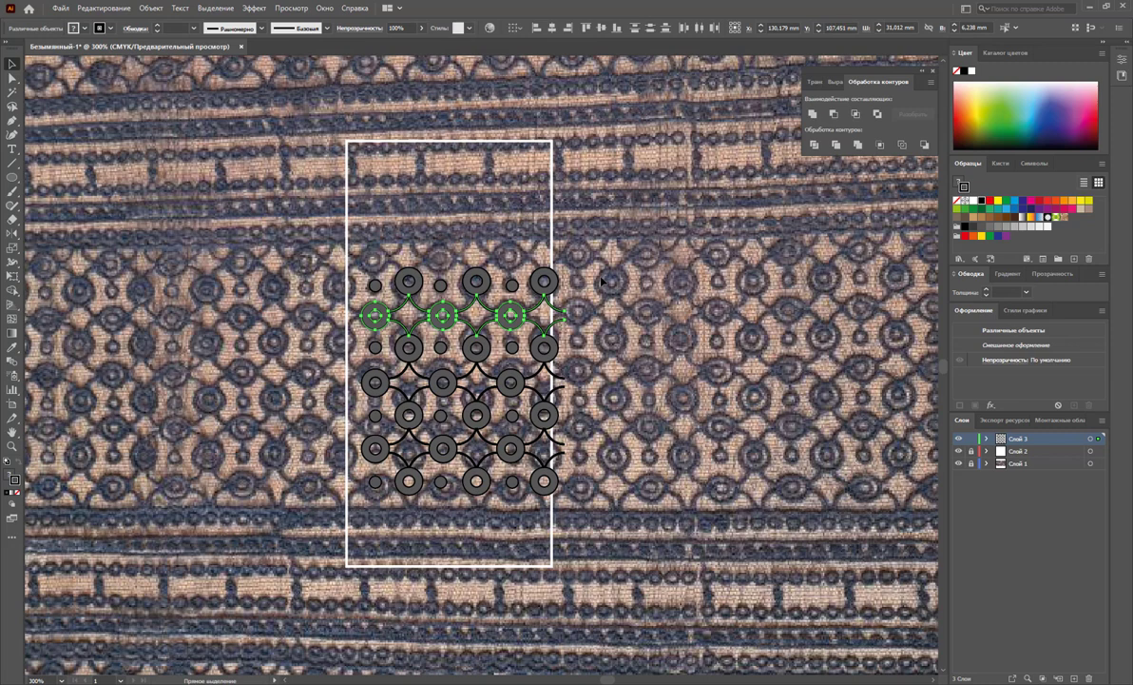
left_click_drag(489, 312, 507, 249)
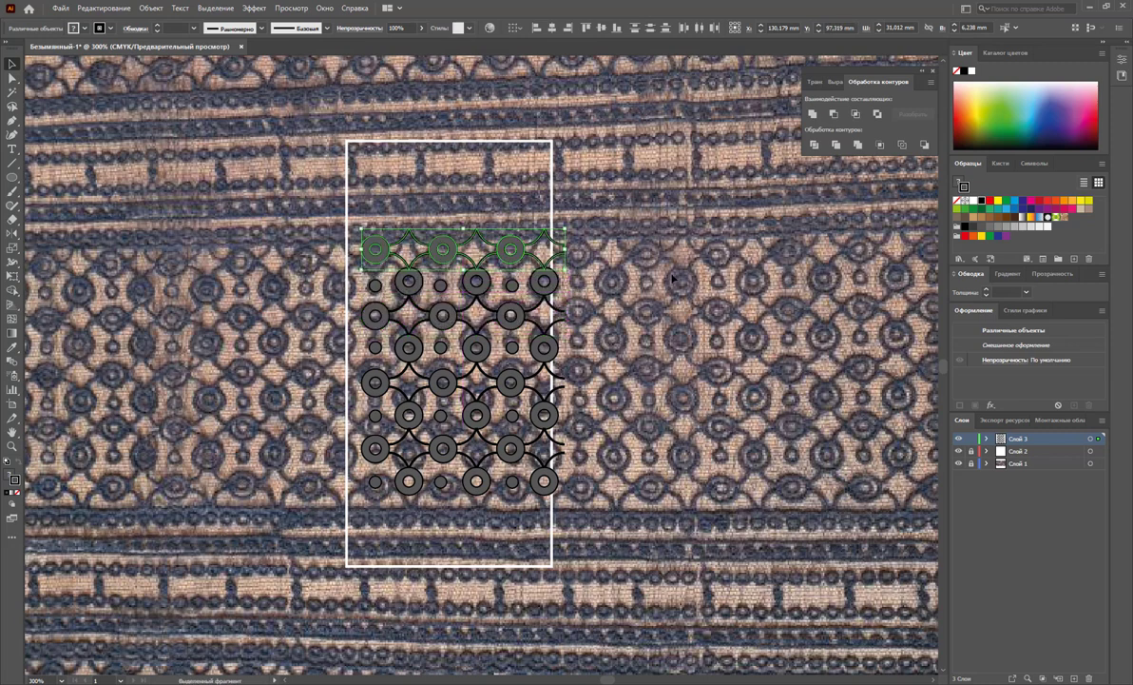
key("Up")
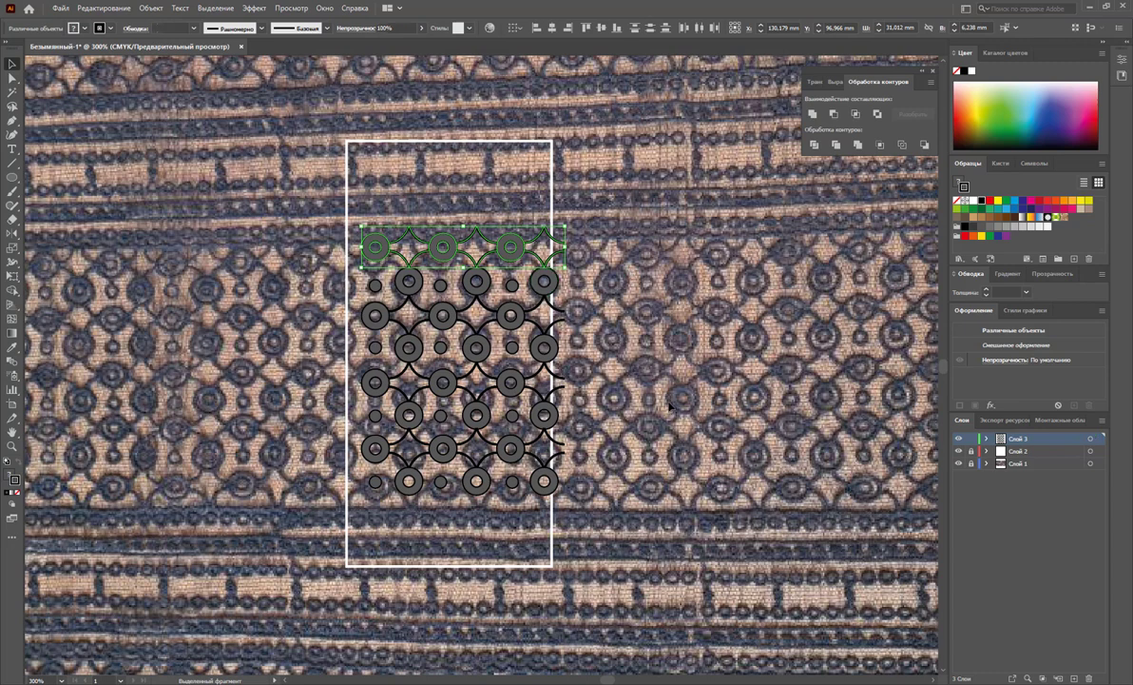
left_click(670, 407)
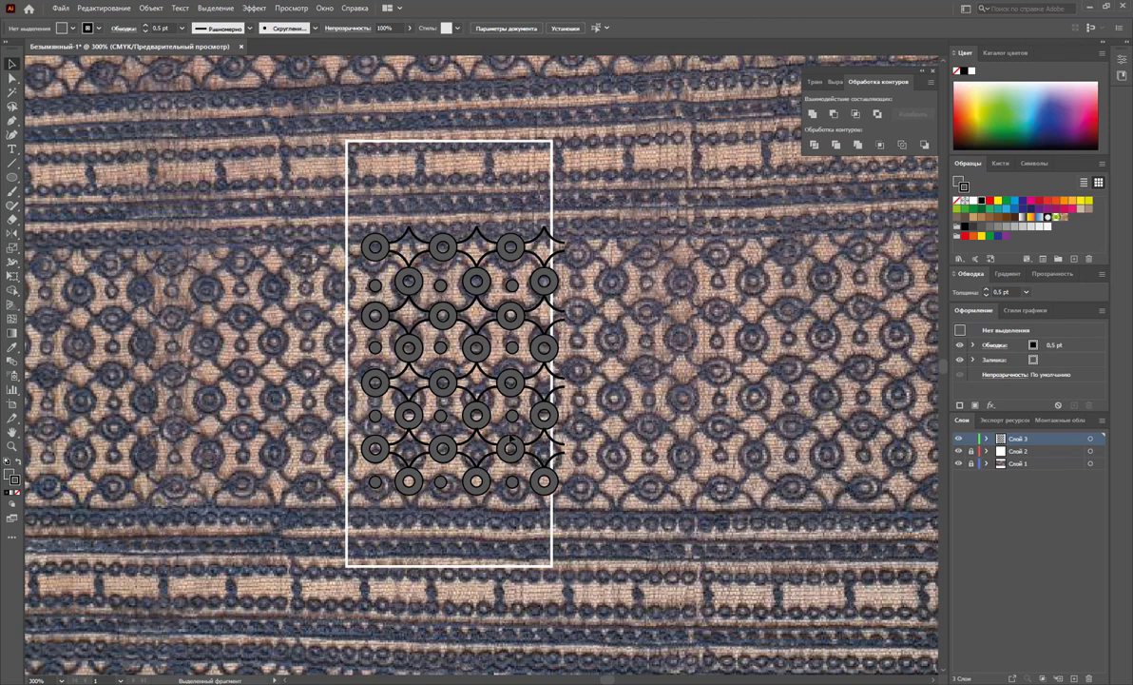
Copy the arc row below the bottom circles
left_click(538, 442)
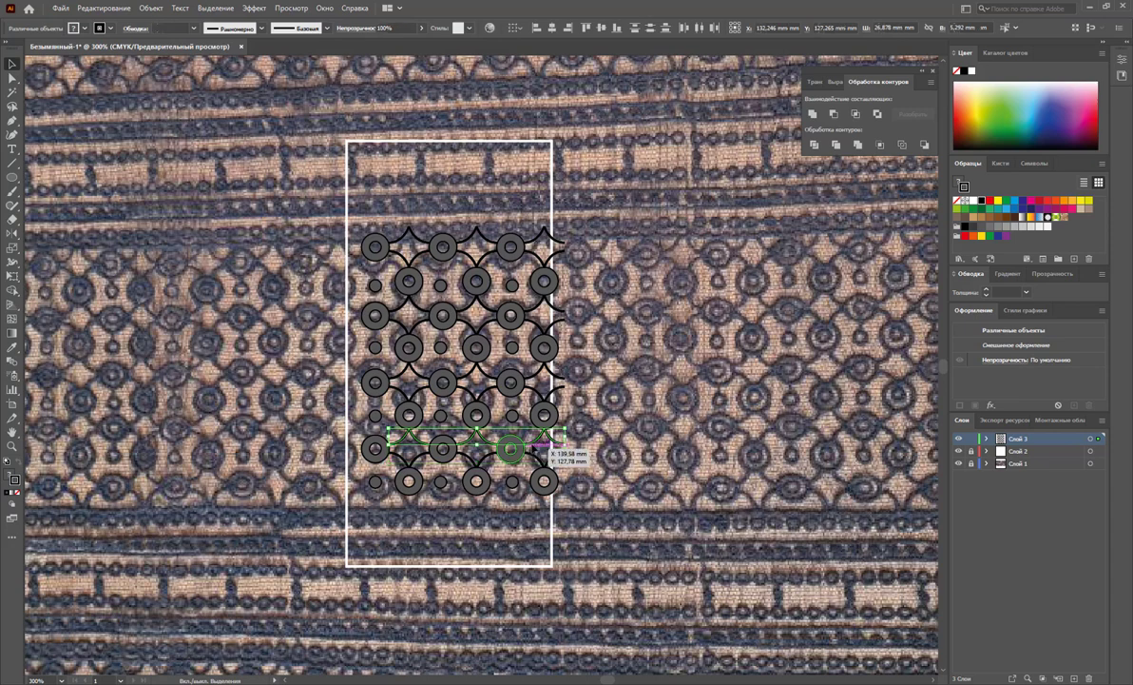
mouse_move(540, 443)
left_mouse_down()
mouse_move(544, 492)
mouse_move(570, 504)
left_mouse_up()
left_click(567, 507)
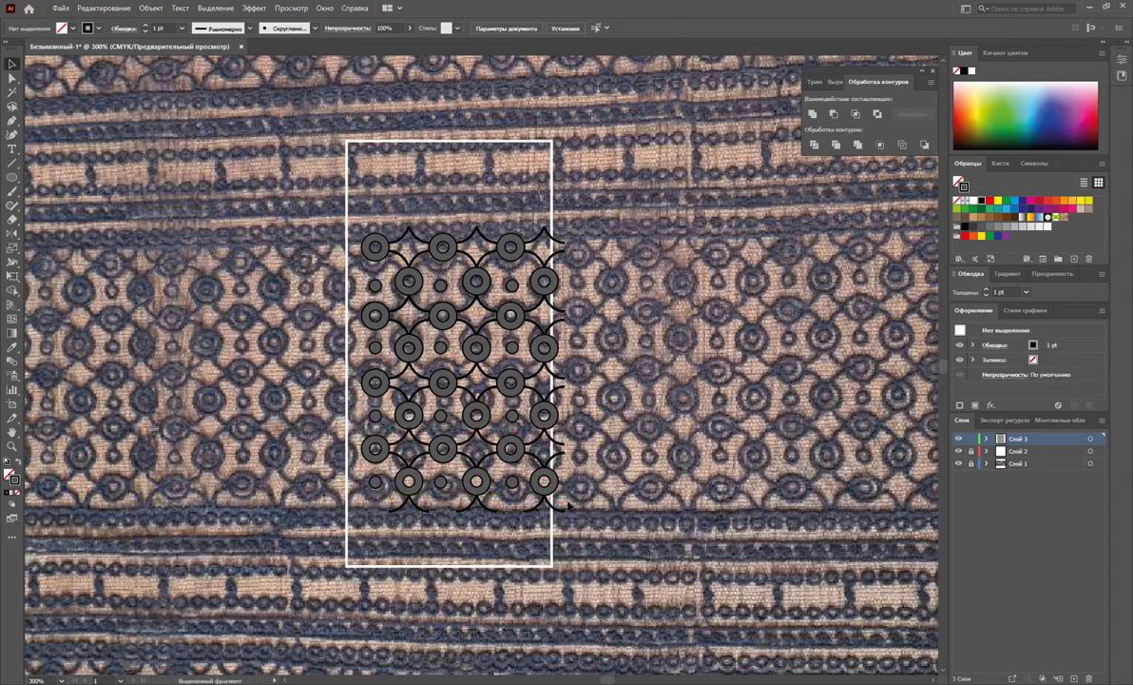
Shift the whole pattern left and up to the tile's left edge
key("ctrl+a")
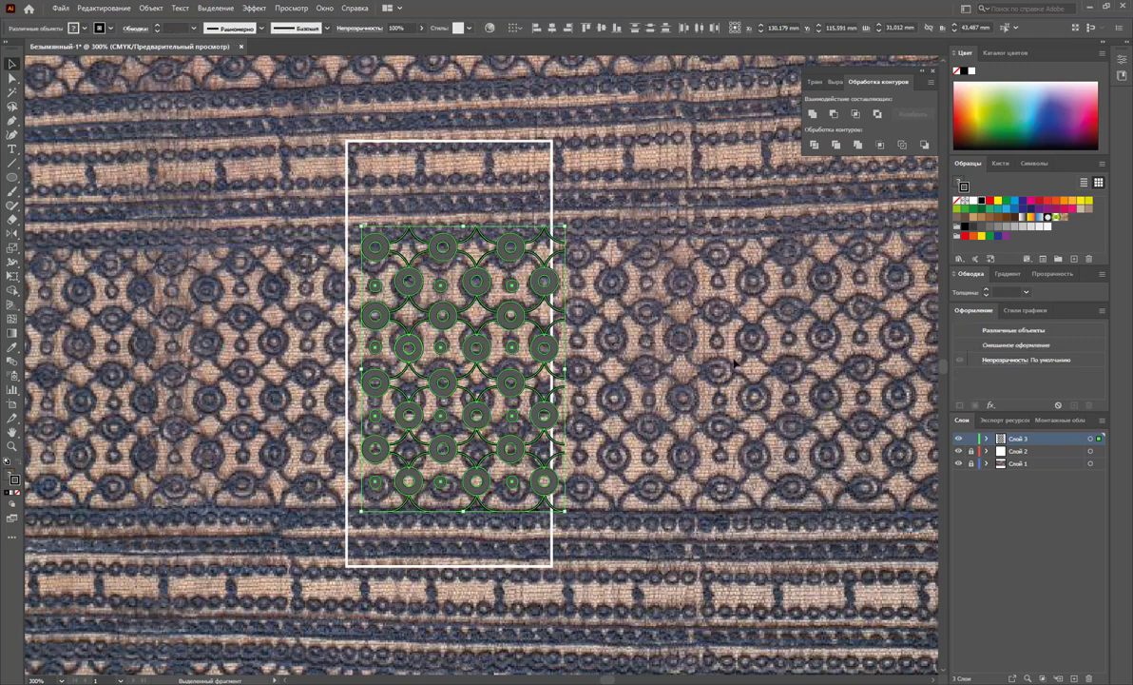
key("Left")
key("Left")
key("Left")
key("Left")
key("Left")
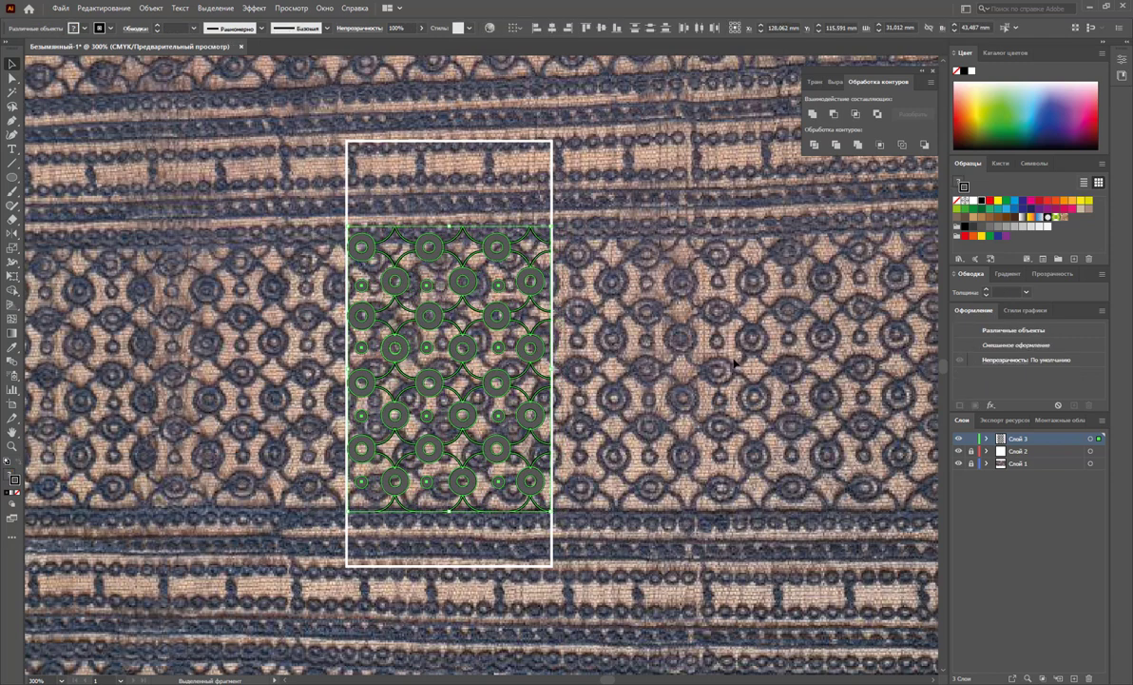
key("Left")
key("Up")
key("Up")
key("Up")
left_click(587, 404)
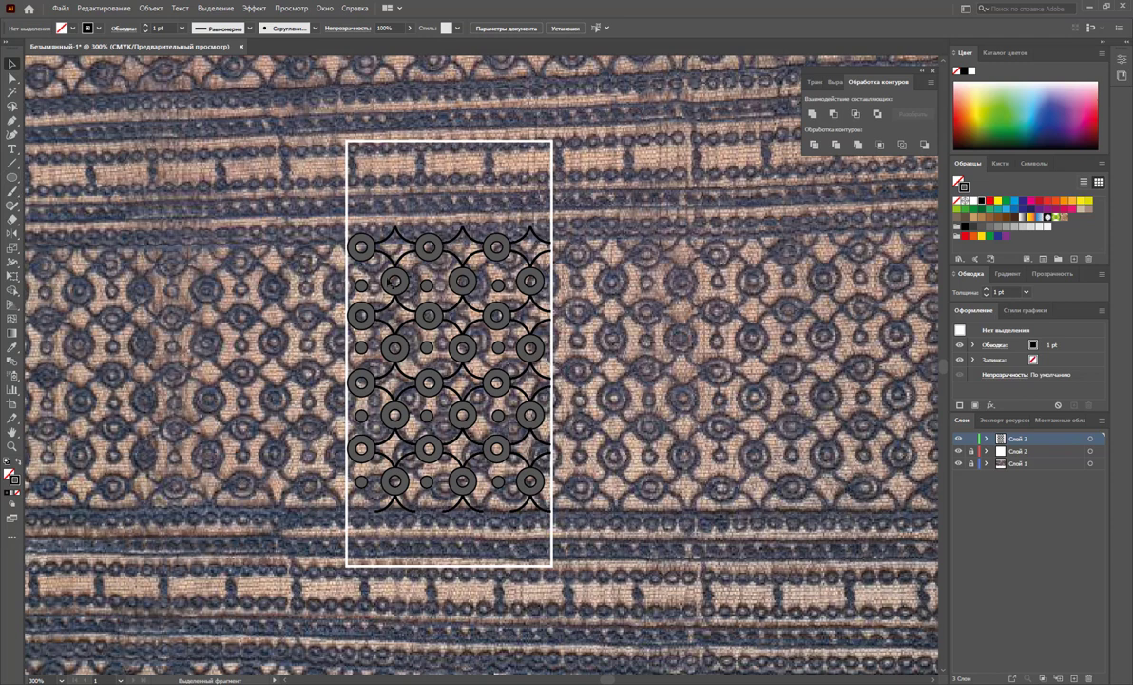
left_click_drag(396, 281, 265, 281)
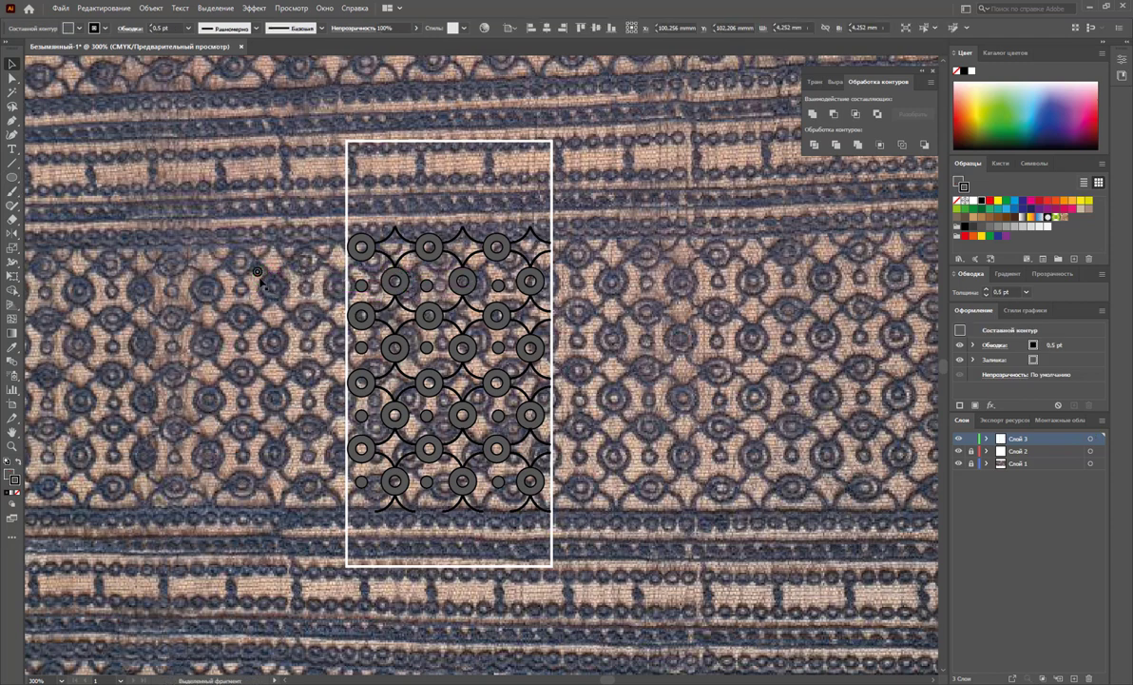
Repeat a small circle rightward from the tile's top-left corner to the tile edge
mouse_move(265, 280)
left_mouse_down()
mouse_move(319, 265)
mouse_move(376, 217)
left_mouse_up()
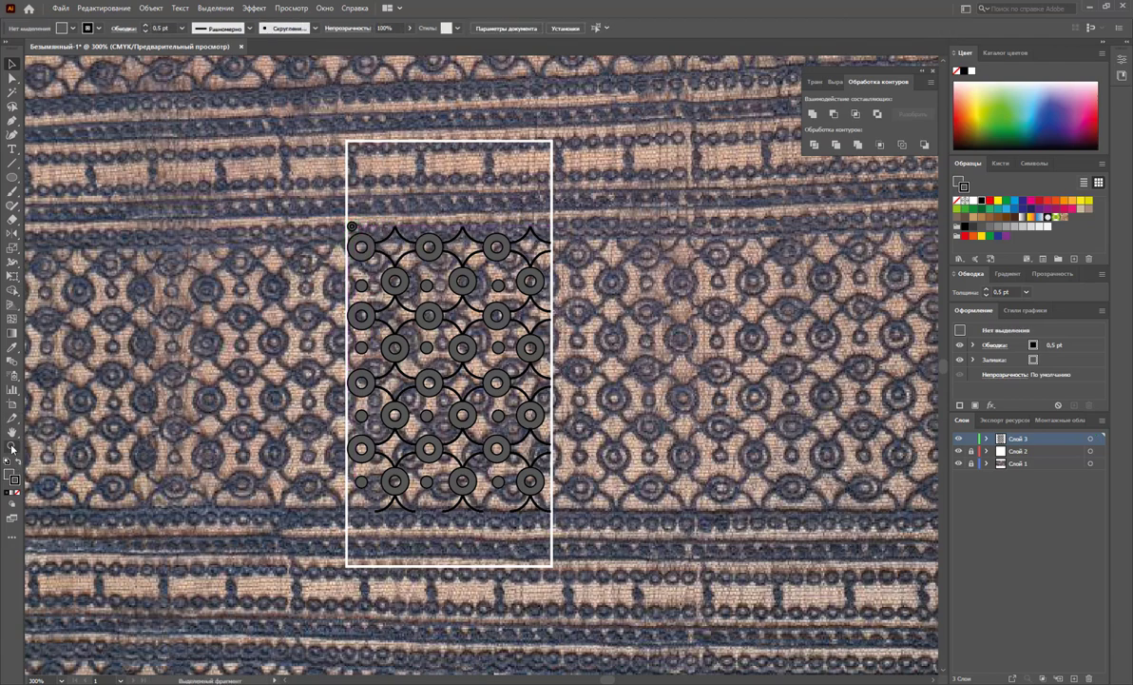
key("z")
left_click(430, 252)
scroll(573, 385, "up", 1)
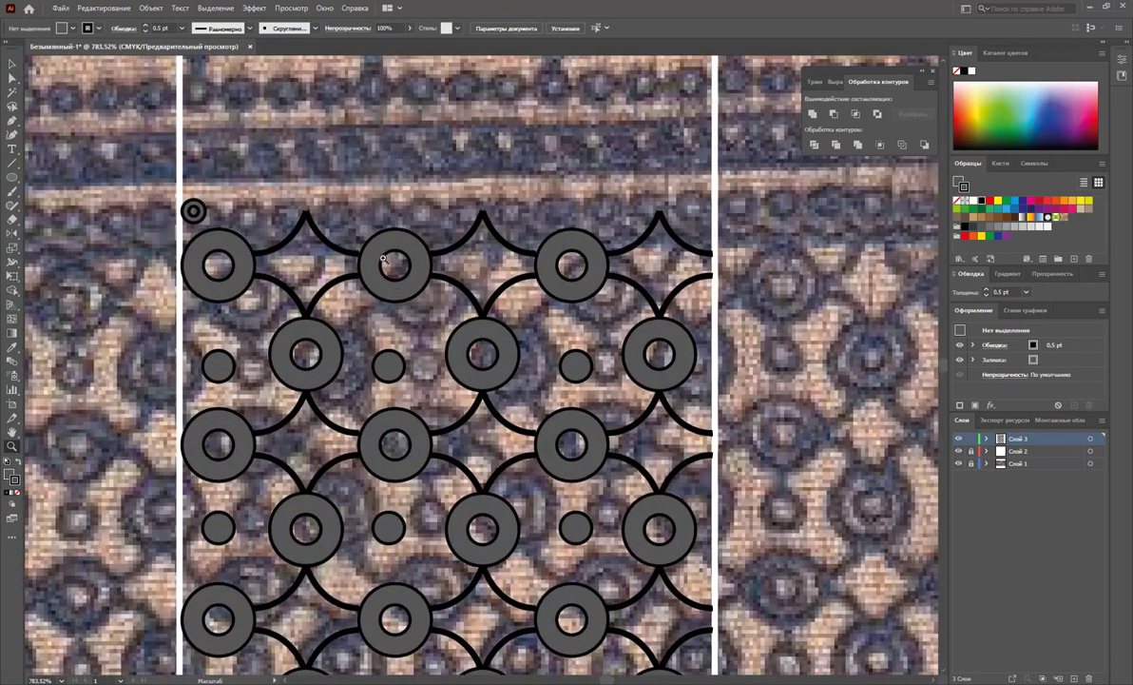
left_click(13, 63)
left_click_drag(193, 212, 219, 211)
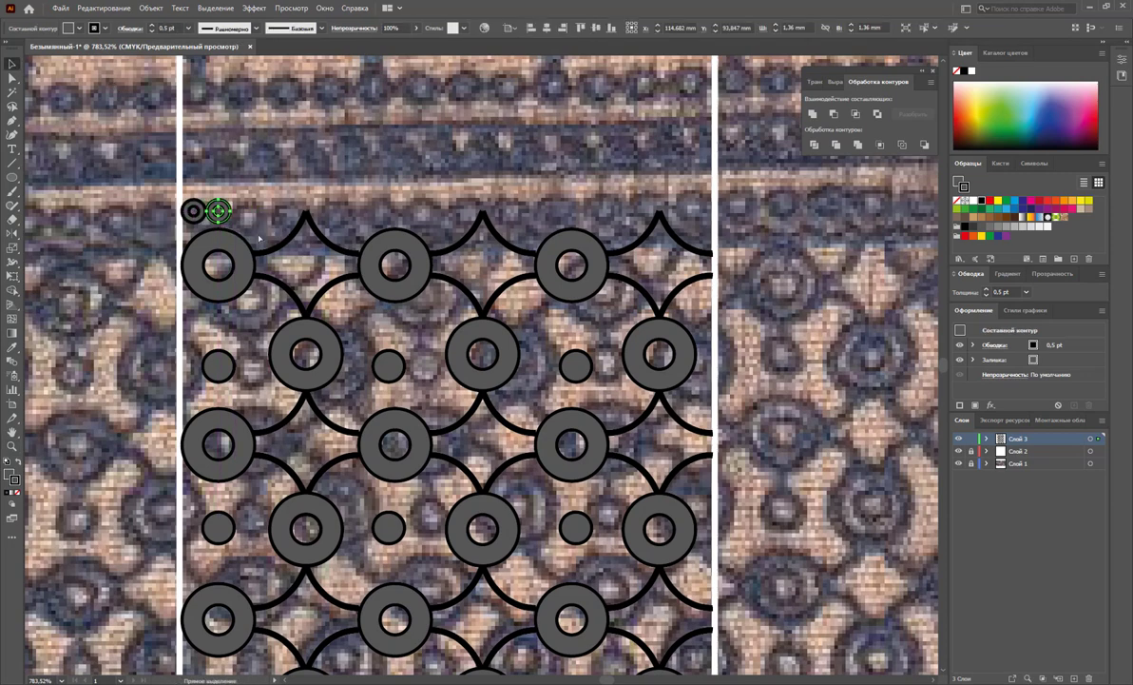
key("ctrl+d")
key("ctrl+d")
key("ctrl+d")
key("ctrl+d")
key("ctrl+d")
key("ctrl+d")
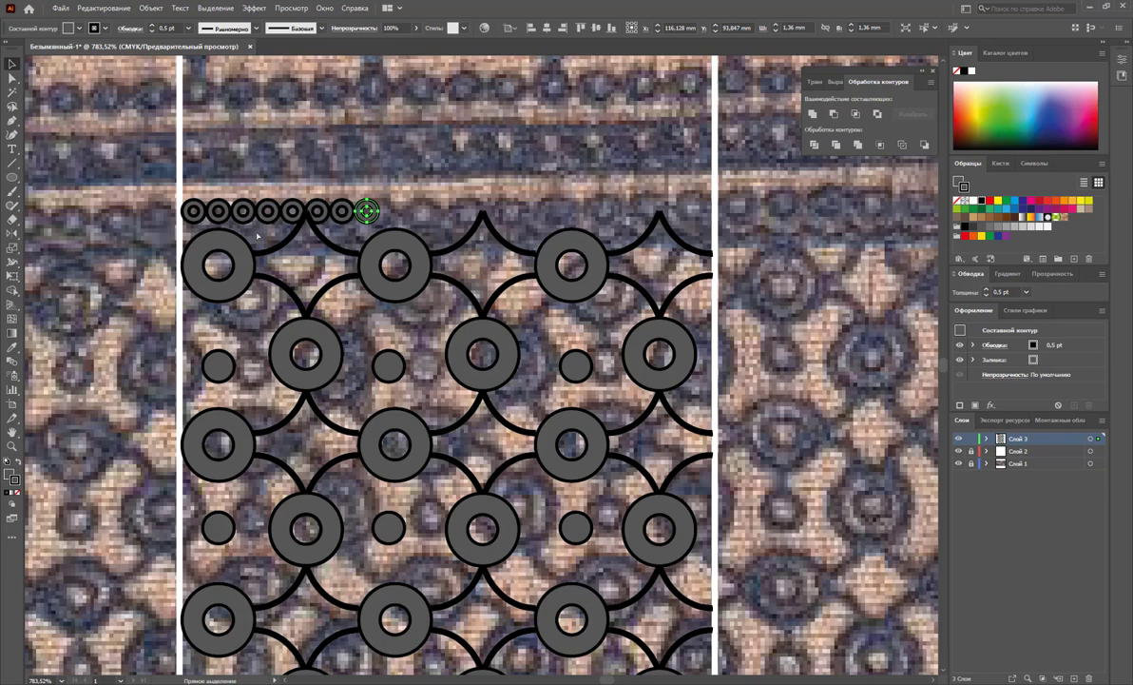
key("ctrl+d")
key("ctrl+d")
key("ctrl+d")
key("ctrl+d")
key("ctrl+d")
key("ctrl+d")
key("ctrl+d")
key("ctrl+d")
key("ctrl+d")
key("ctrl+d")
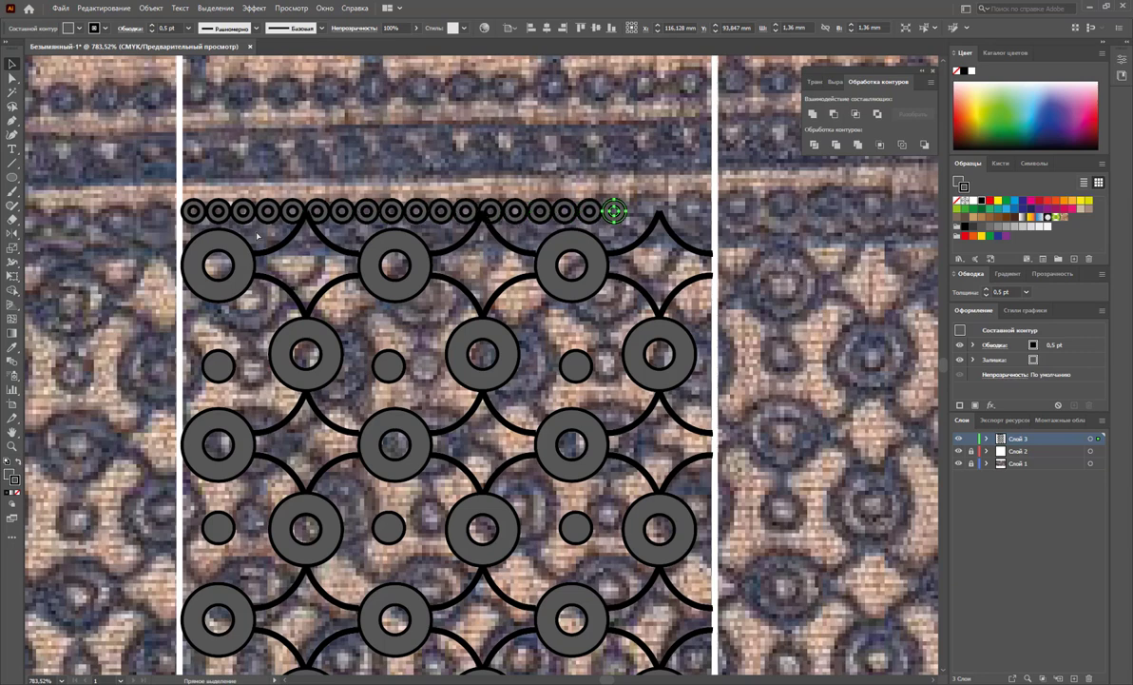
key("ctrl+d")
key("ctrl+d")
key("ctrl+d")
key("ctrl+d")
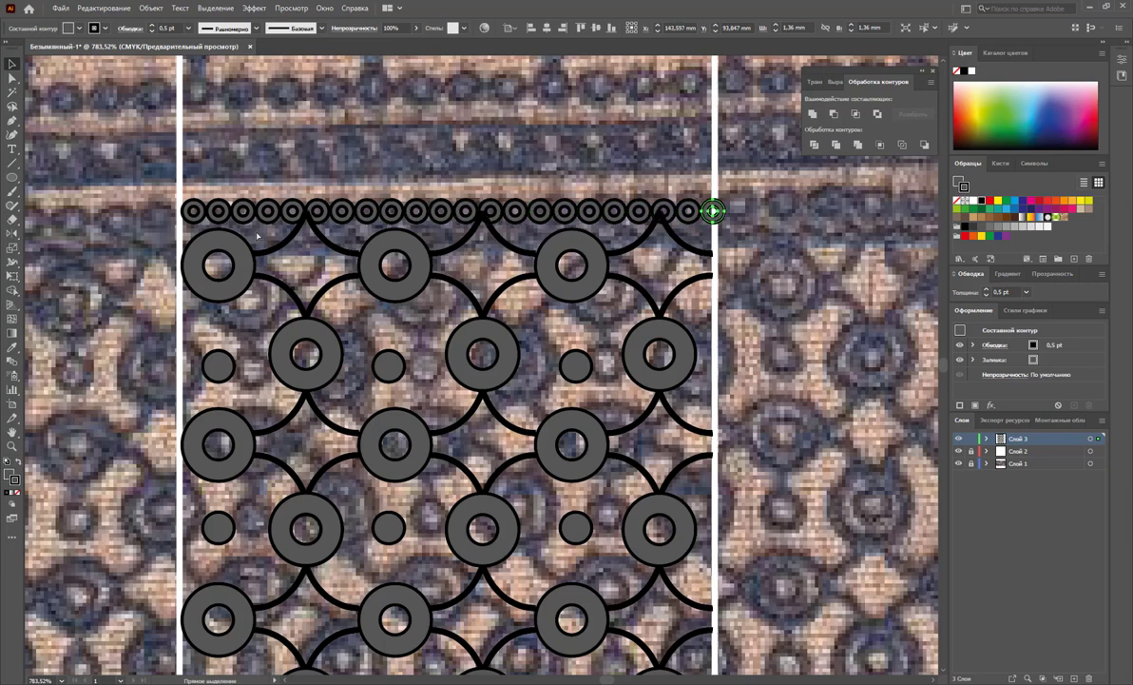
key("ctrl+z")
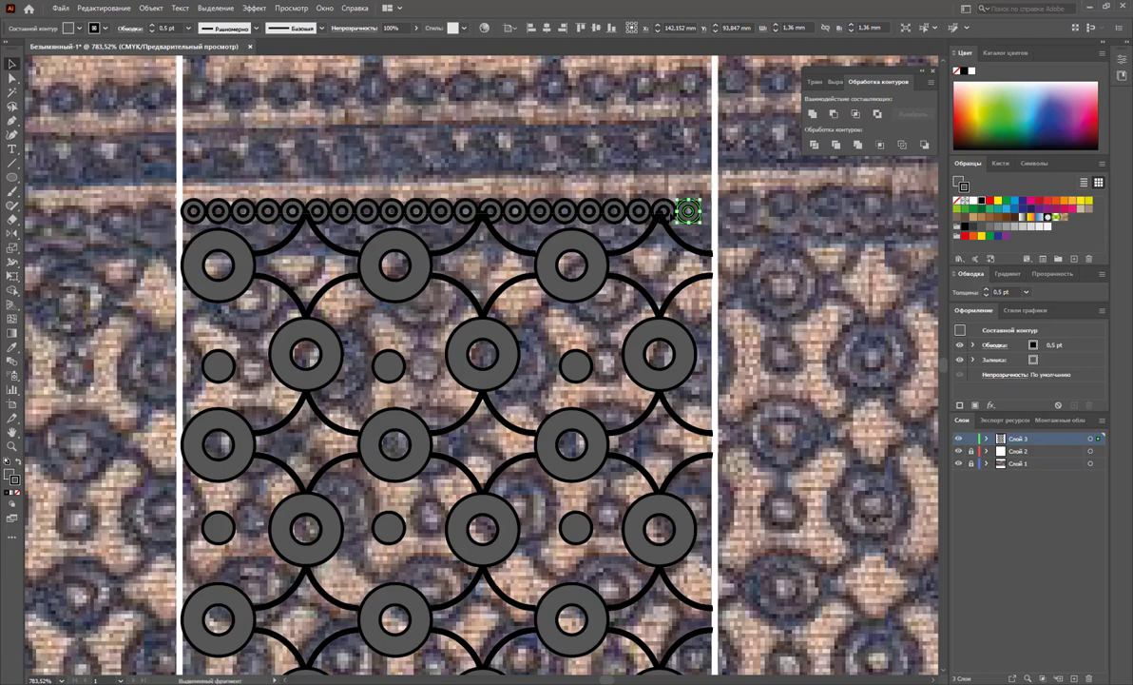
Bring the small-circle row to the front and zoom back out
left_click(688, 211)
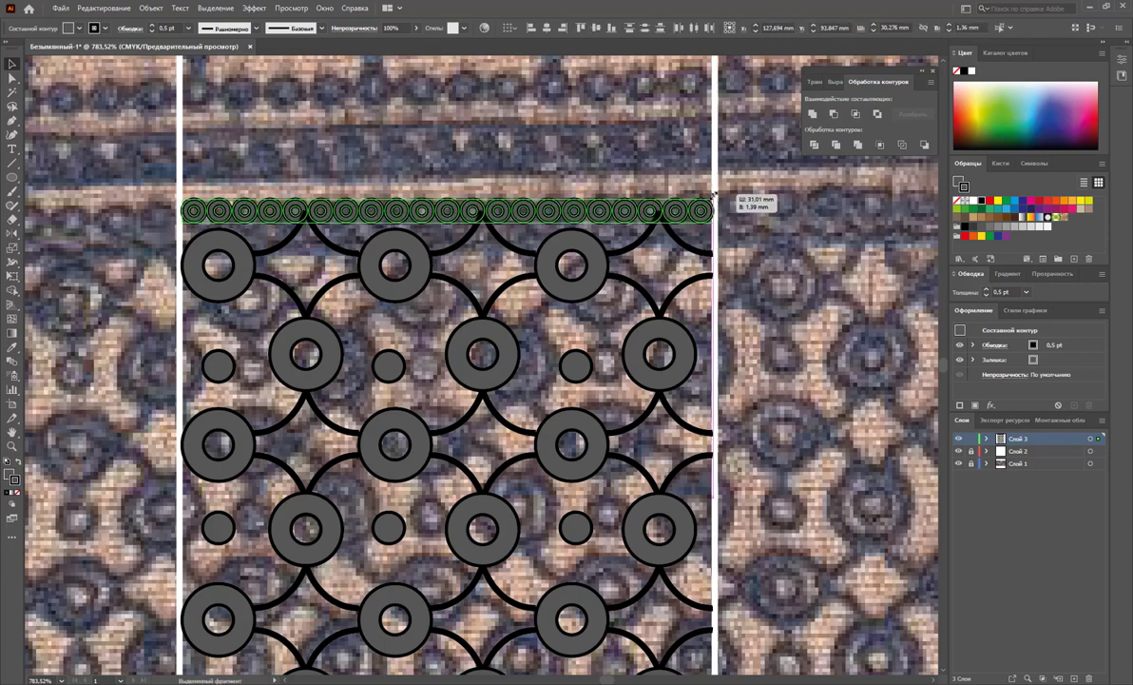
right_click(597, 196)
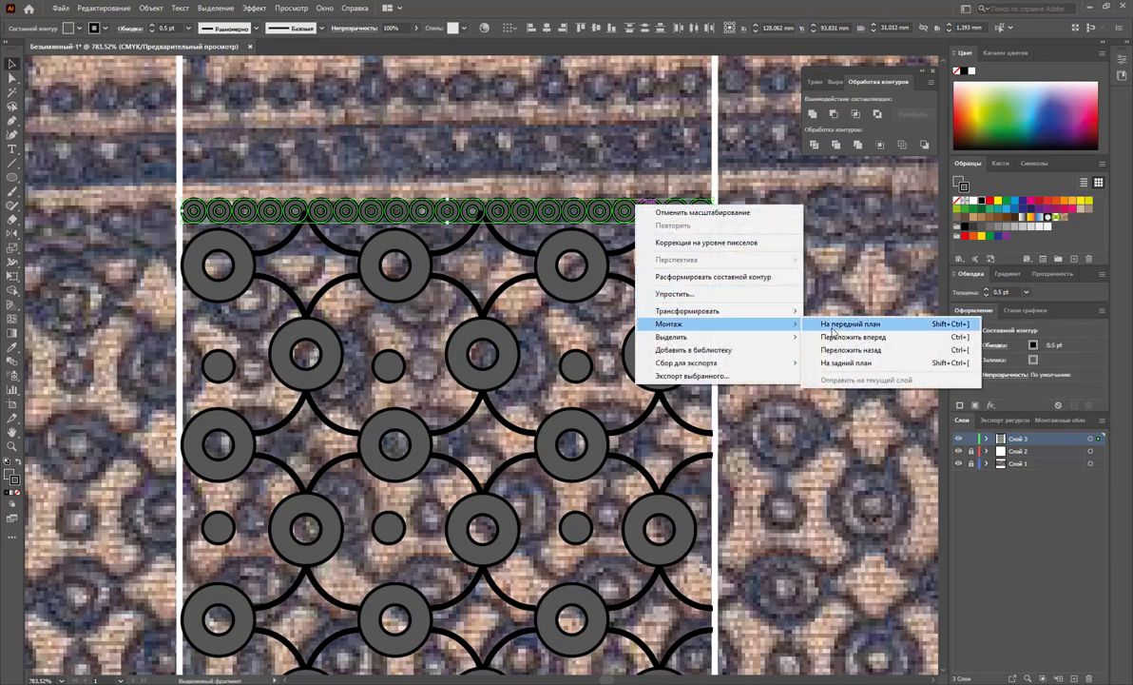
left_click(855, 323)
left_click(779, 275)
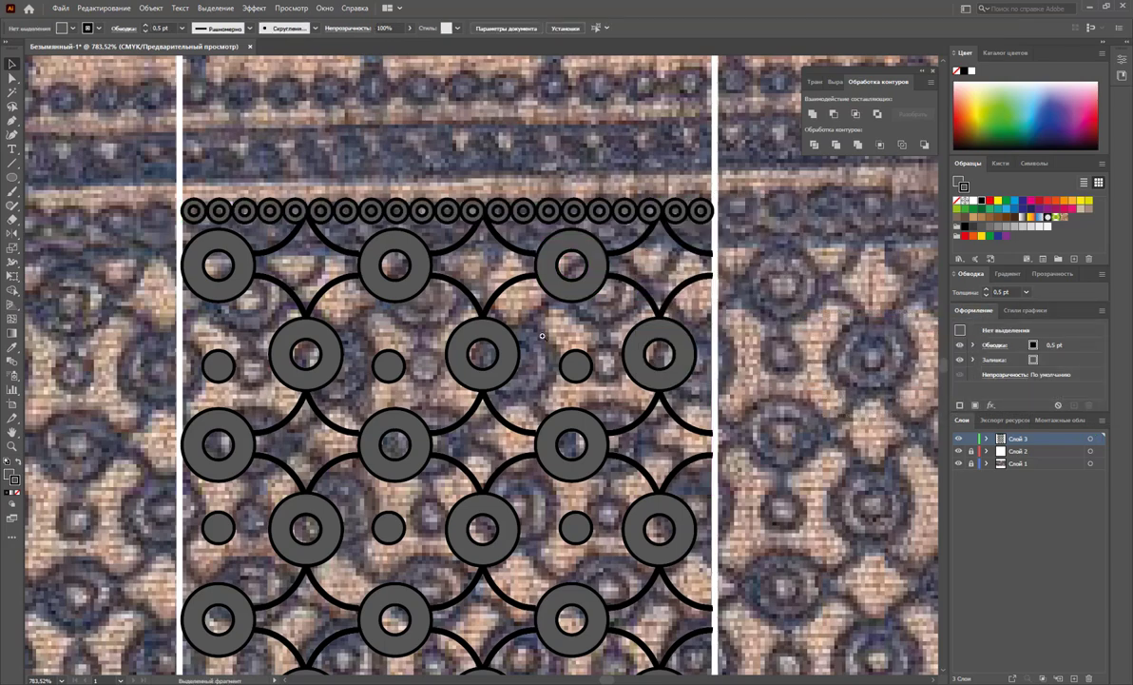
key("z")
left_click(510, 380, "alt")
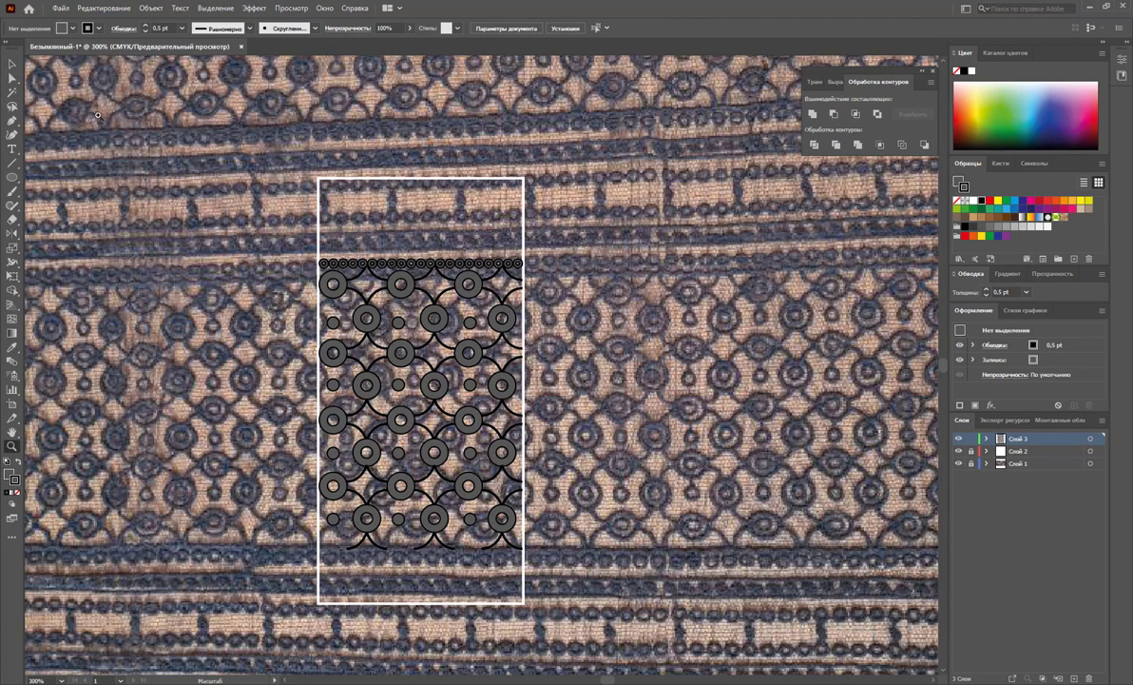
Move the small-circle row up to the tile's top edge
left_click(12, 64)
mouse_move(484, 264)
left_mouse_down()
mouse_move(482, 224)
mouse_move(419, 220)
left_mouse_up()
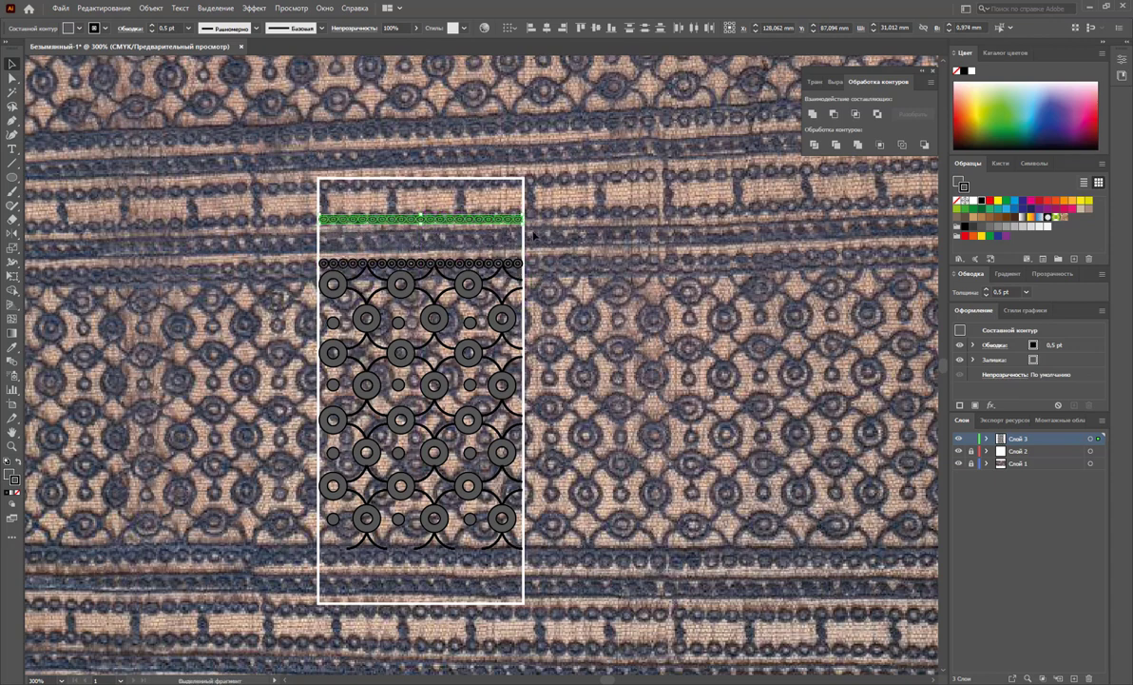
key("Up")
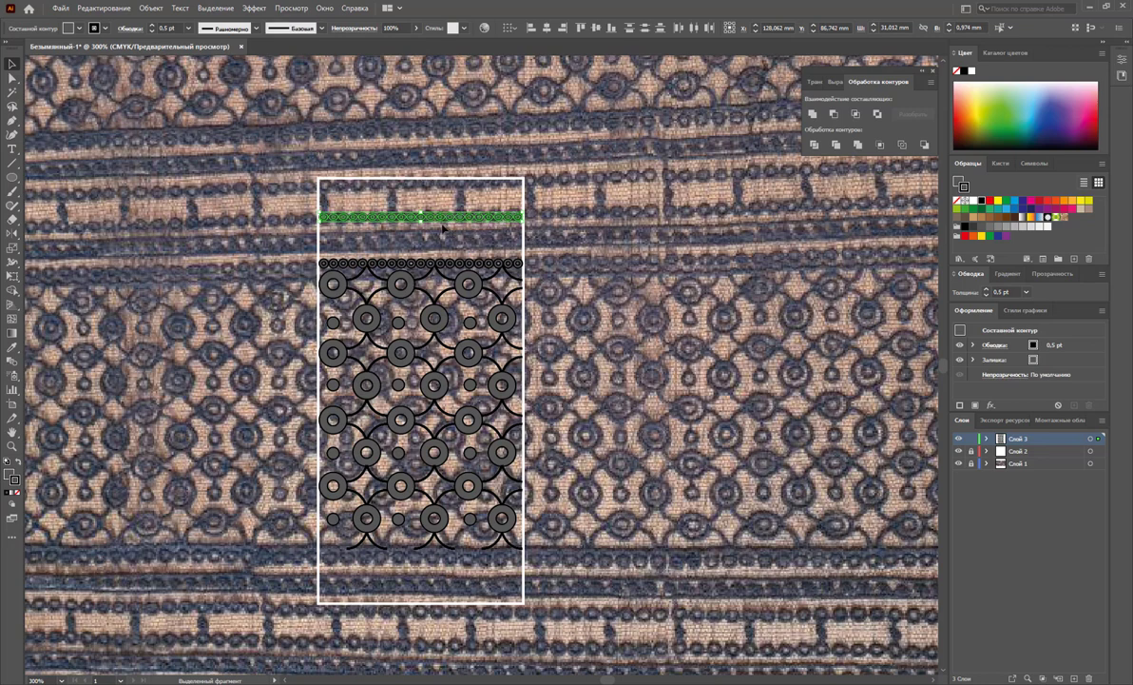
left_click_drag(442, 220, 458, 182)
left_click(578, 232)
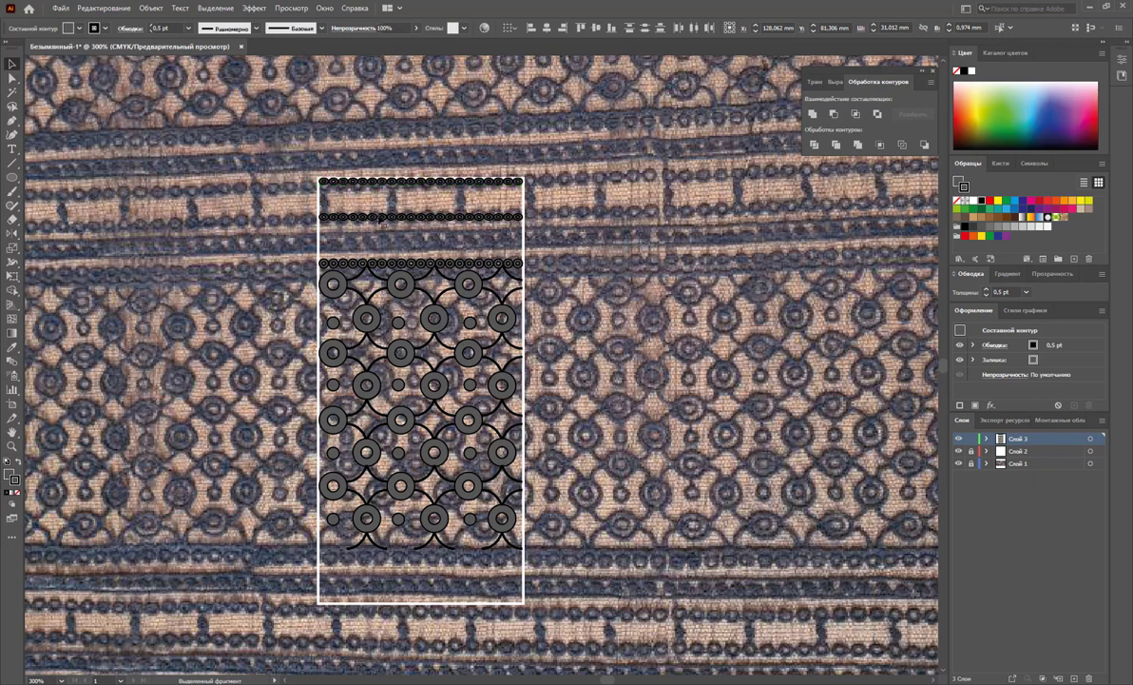
Rotate one dotted chain segment vertical and place it at the tile's left edge
left_click(376, 221)
key("ctrl+shift+a")
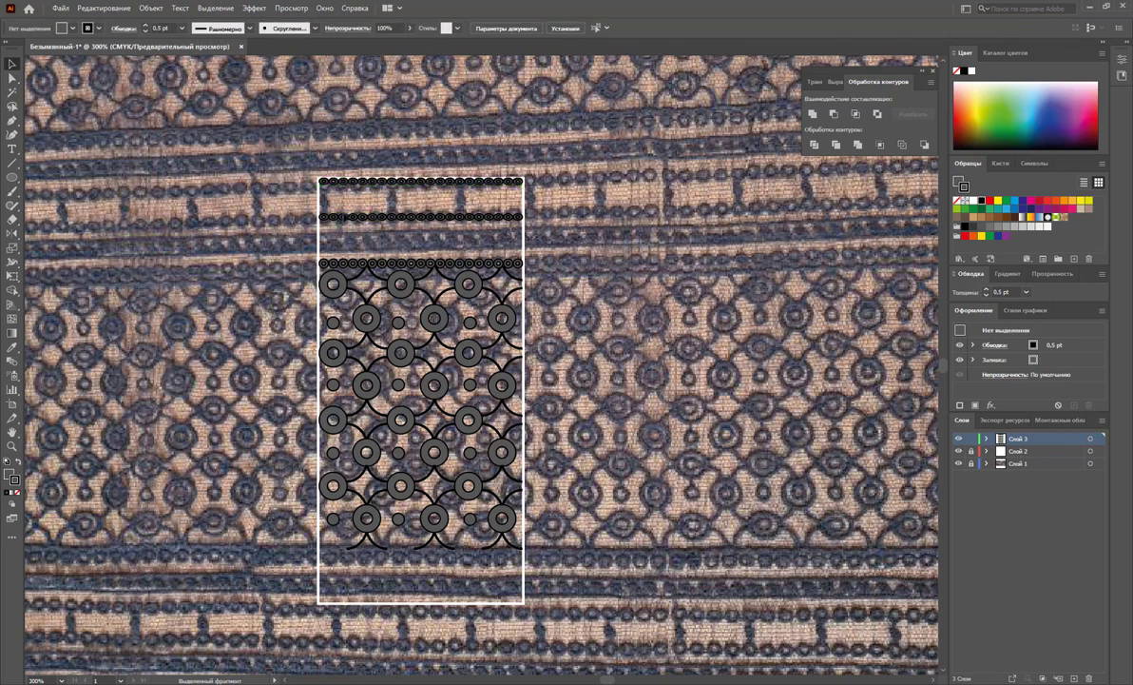
left_click(379, 218)
key("ctrl+shift+a")
left_click(380, 218)
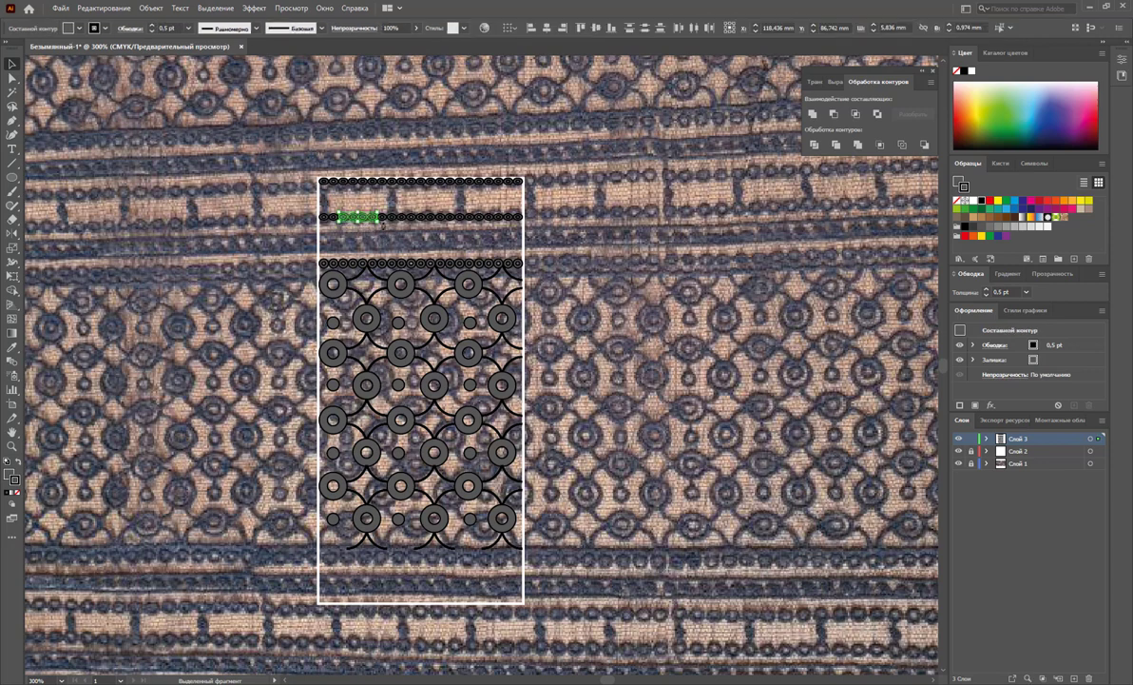
left_click_drag(379, 218, 360, 217)
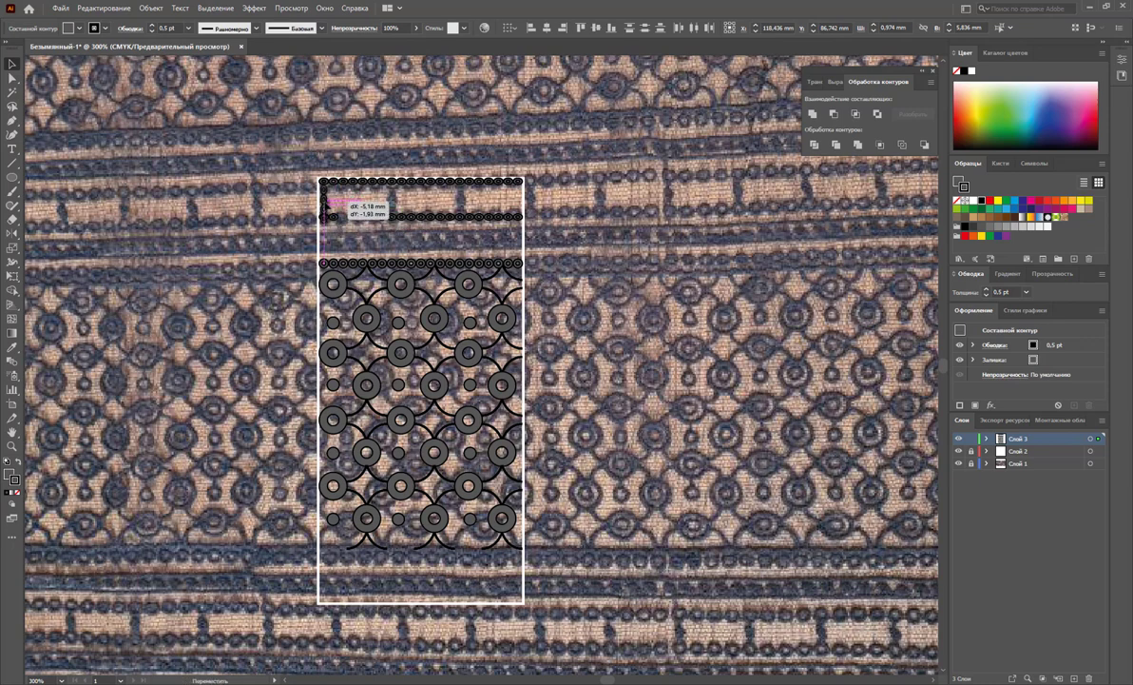
left_click_drag(360, 218, 325, 218)
left_click(338, 237)
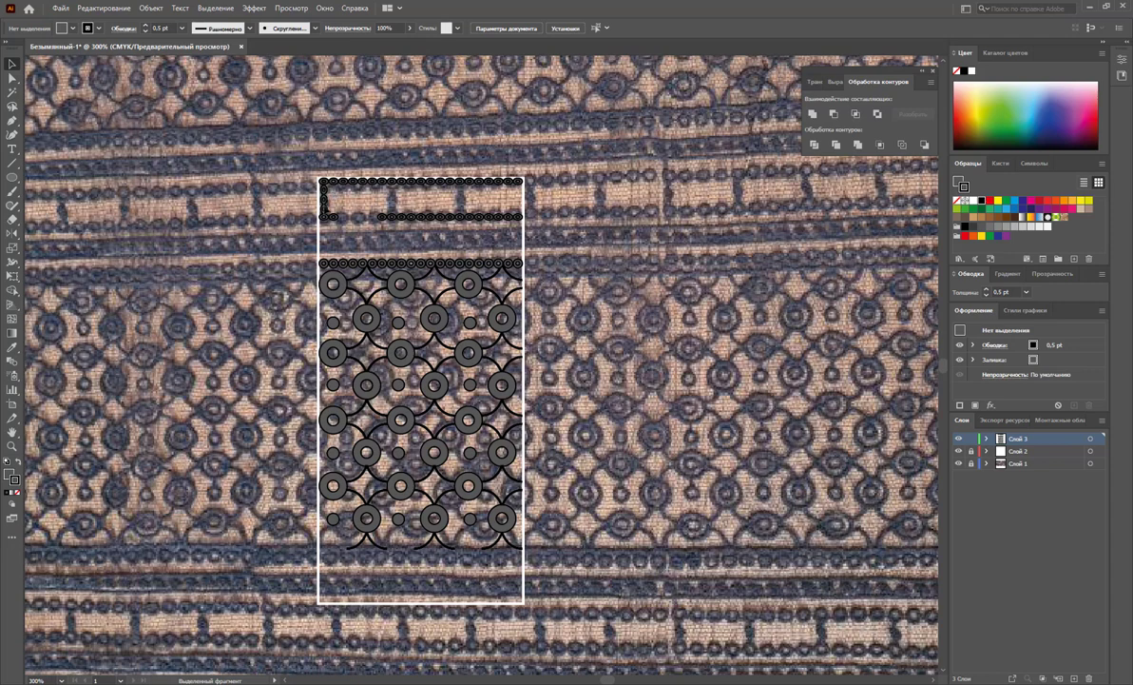
Copy the vertical link twice further right as box dividers
left_click_drag(325, 198, 394, 198)
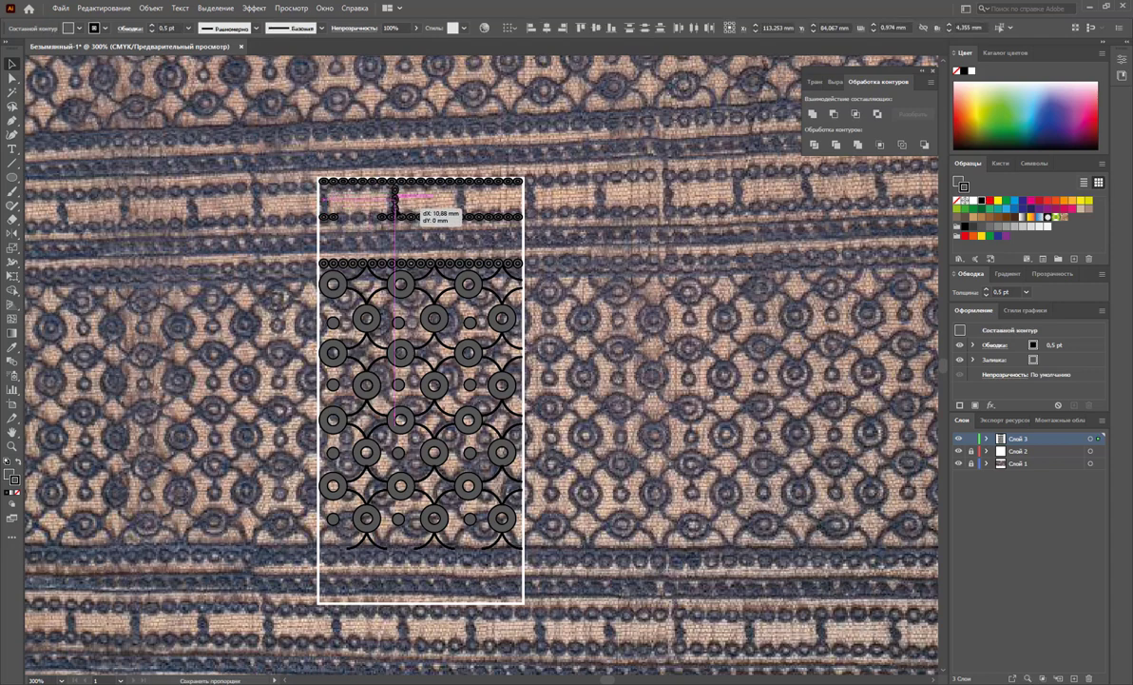
left_click_drag(394, 199, 486, 211)
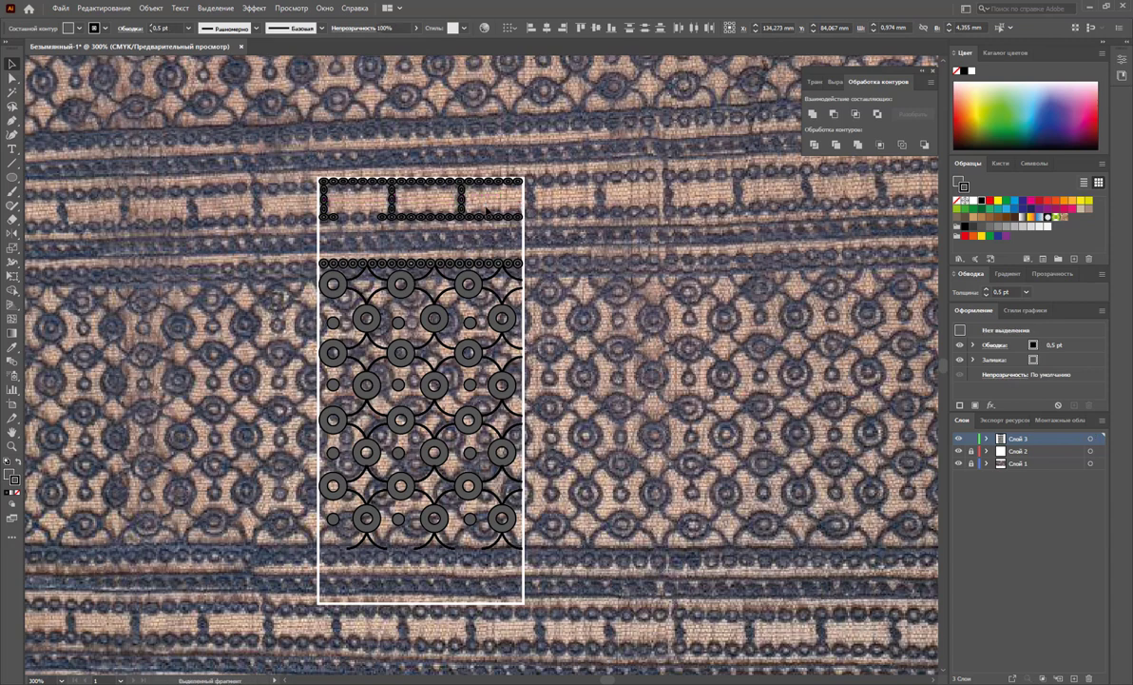
left_click(384, 228)
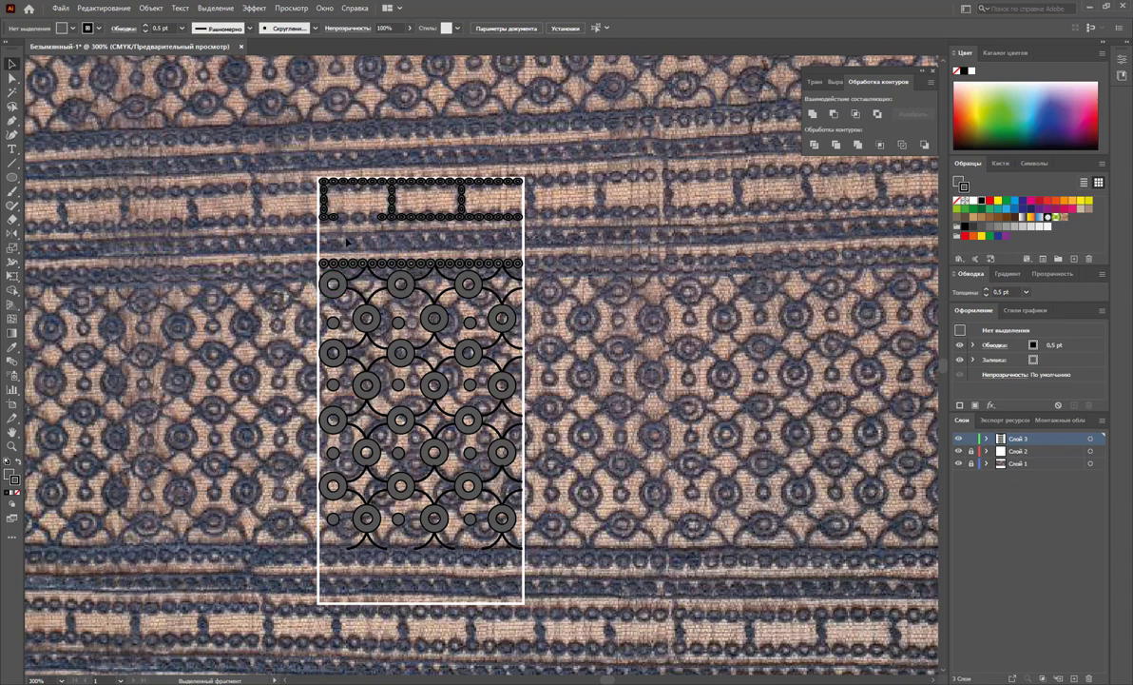
Draw a 1 pt horizontal line across the tile, copy it below, and place a small ring between
left_click(12, 163)
left_click_drag(319, 232, 523, 232)
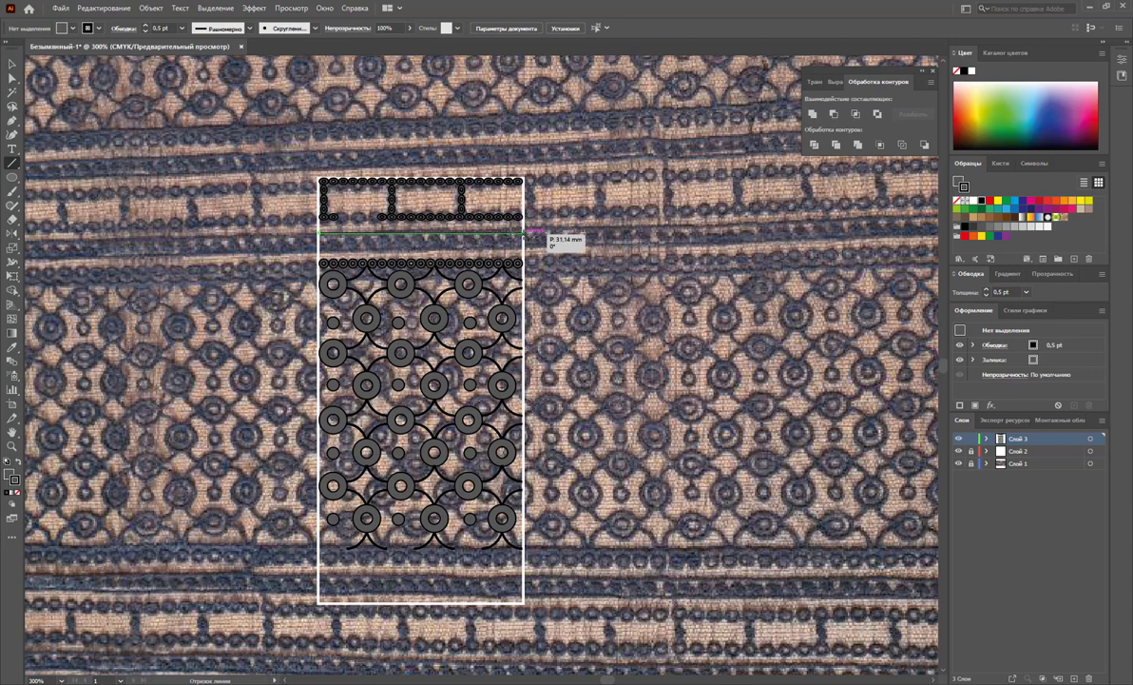
key("v")
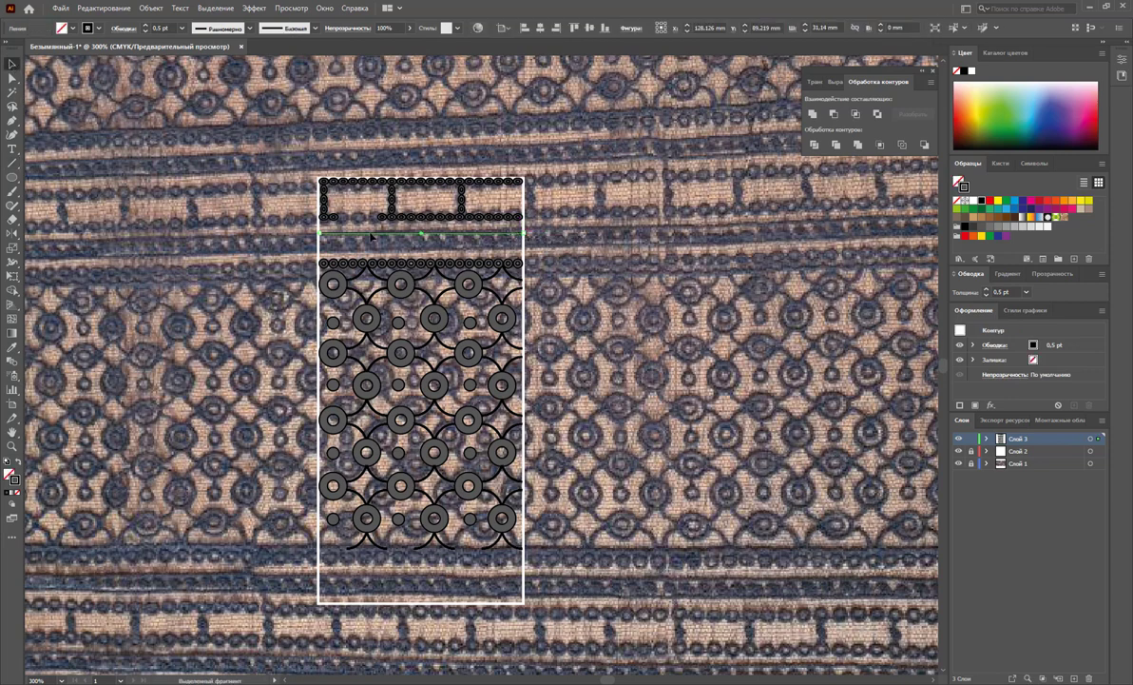
key("Up")
left_click(1025, 292)
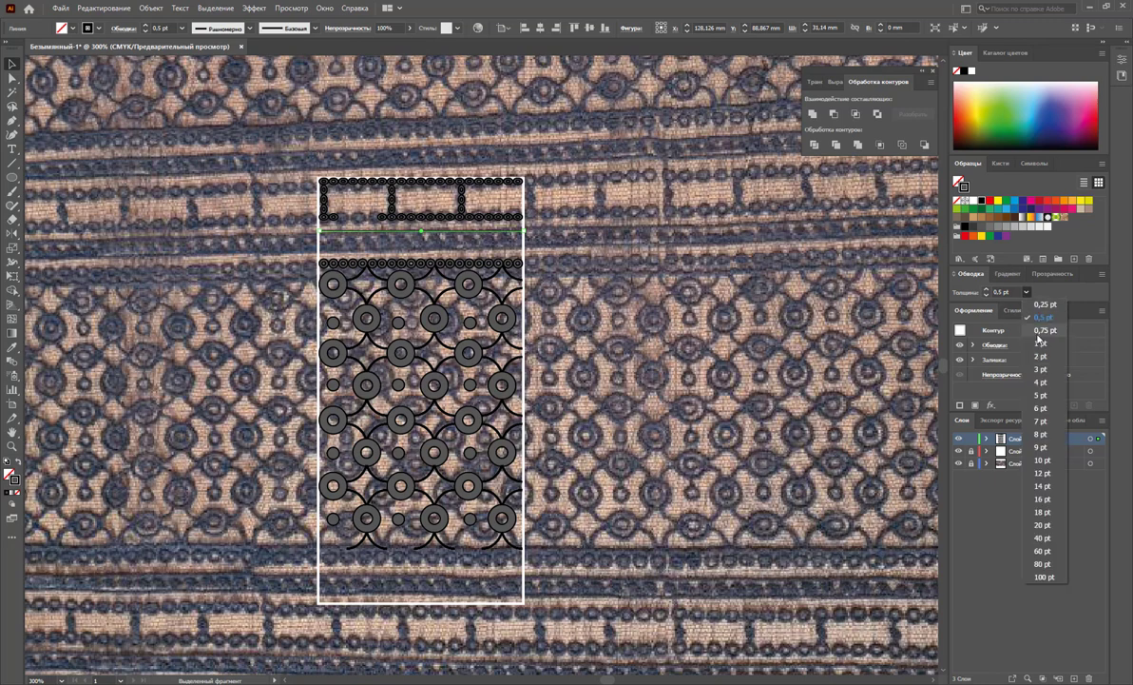
left_click(974, 327)
mouse_move(483, 232)
left_mouse_down()
mouse_move(483, 252)
mouse_move(501, 252)
left_mouse_up()
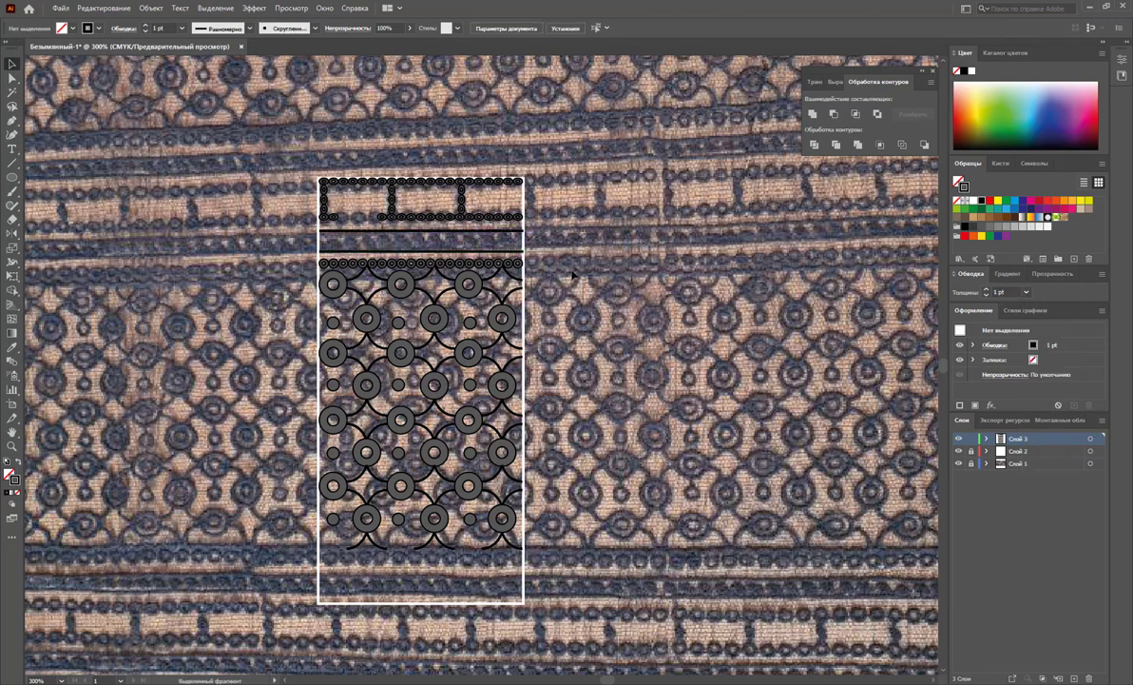
mouse_move(324, 263)
left_mouse_down()
mouse_move(319, 246)
mouse_move(339, 253)
left_mouse_up()
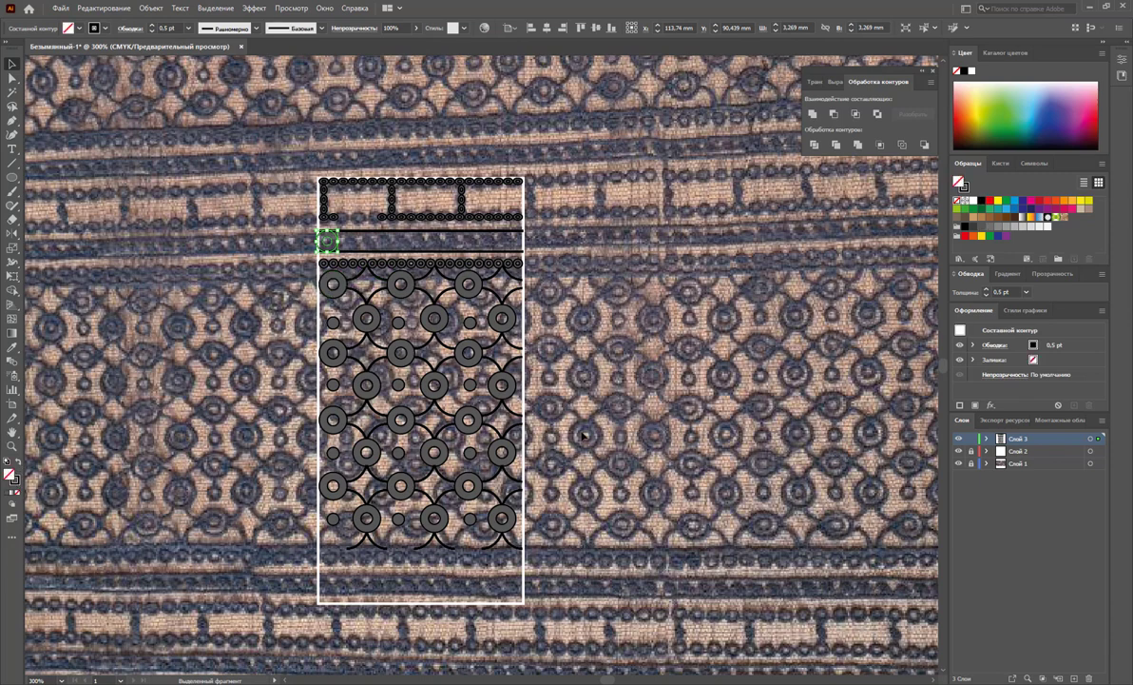
Give the band ring a 0.75 pt stroke and copy it evenly along the band
left_click(304, 225)
left_click(326, 237)
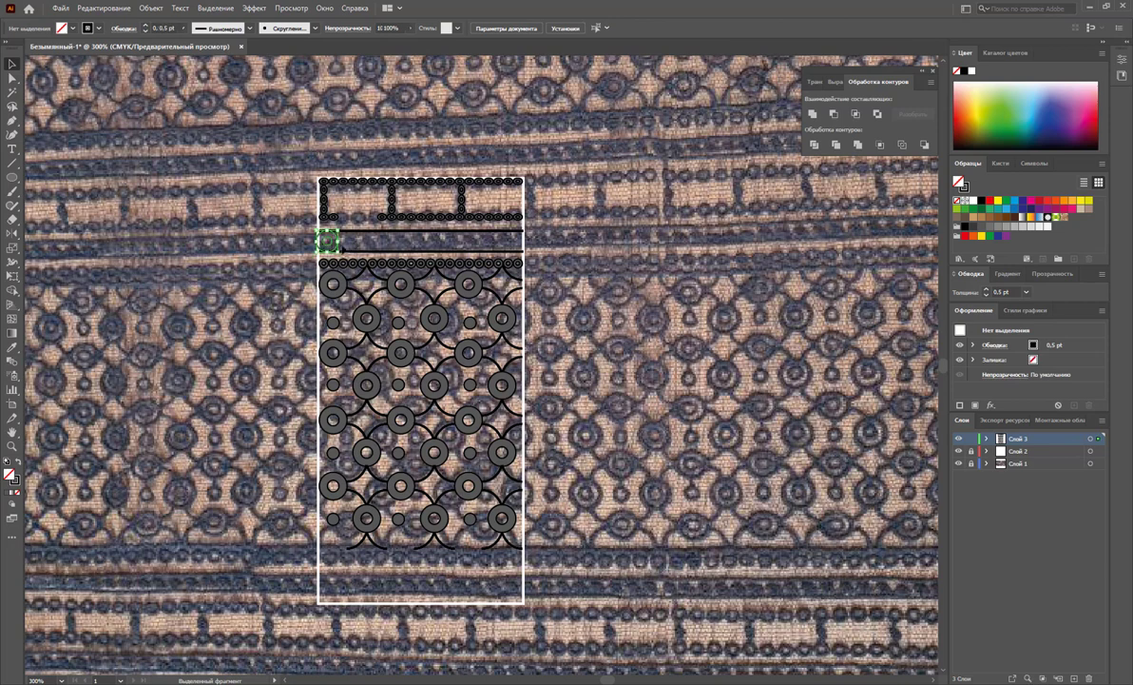
left_click(1026, 291)
left_click(1043, 330)
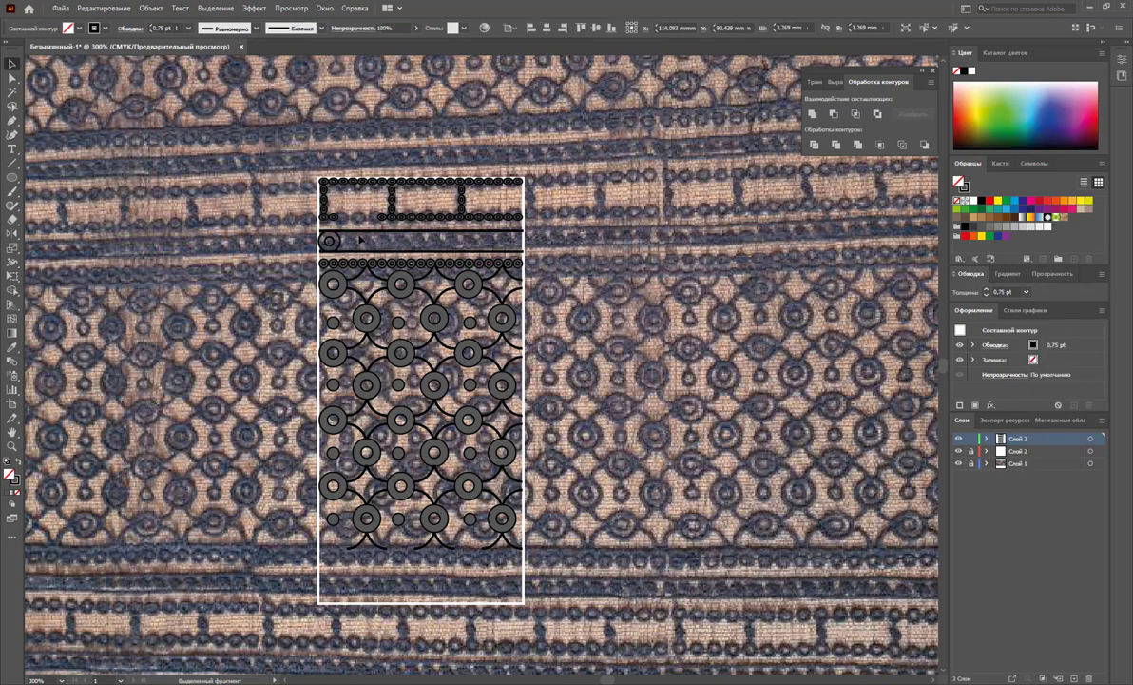
left_click_drag(328, 240, 343, 243)
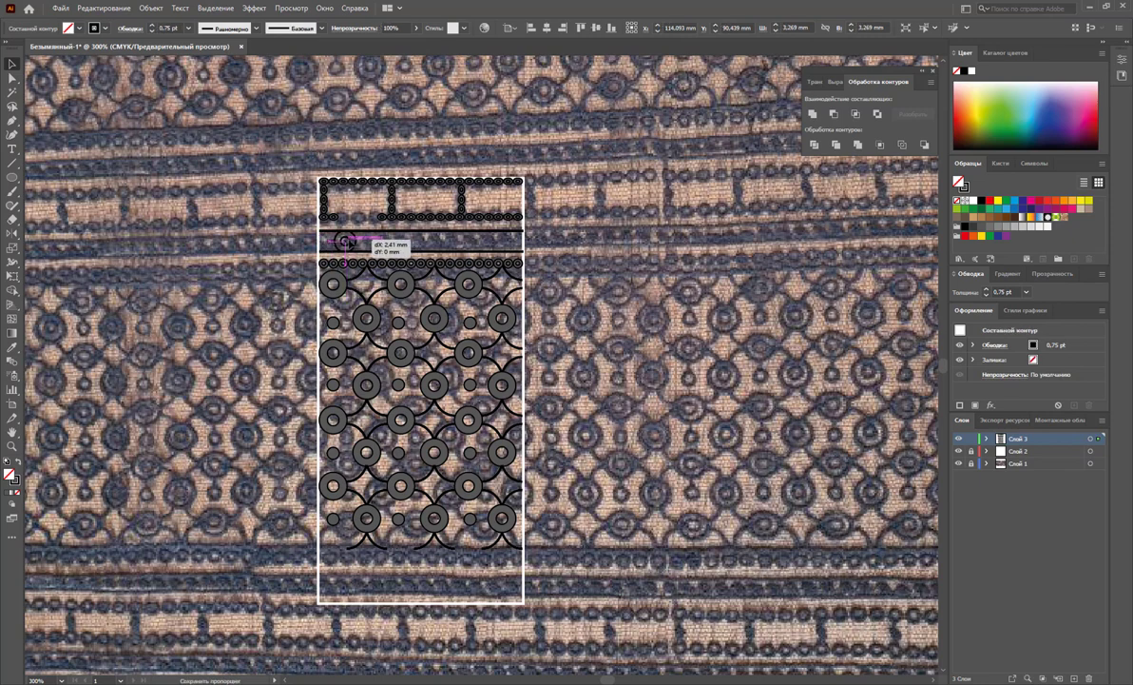
left_click_drag(343, 243, 380, 239)
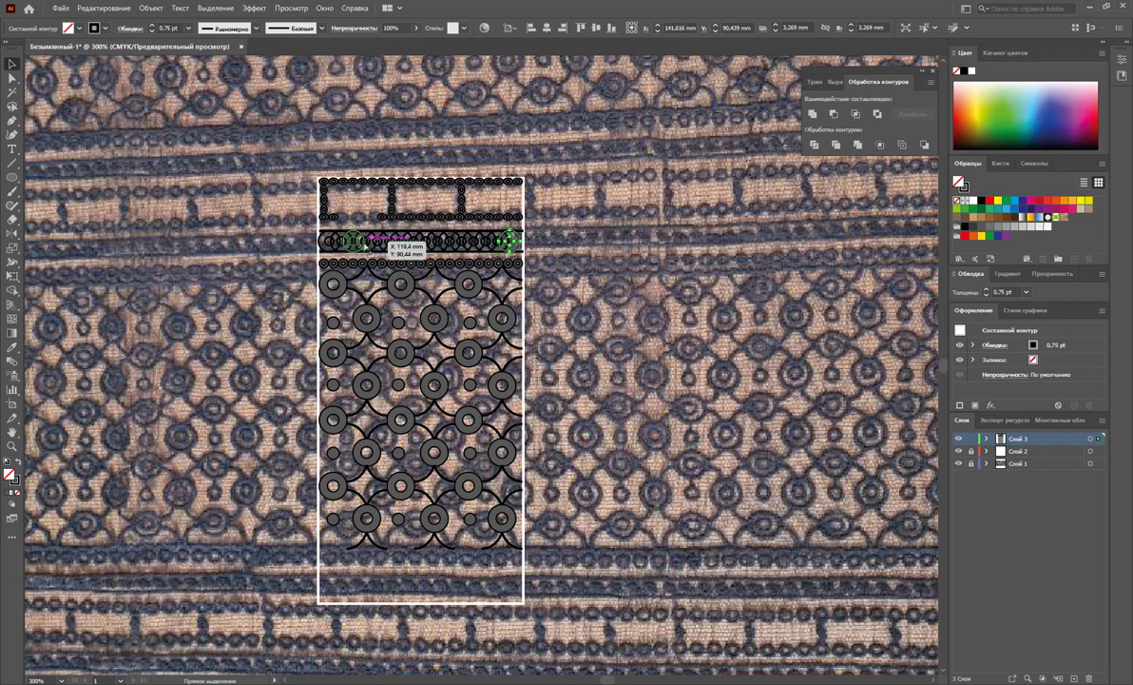
left_click_drag(383, 239, 461, 240)
left_click(623, 295)
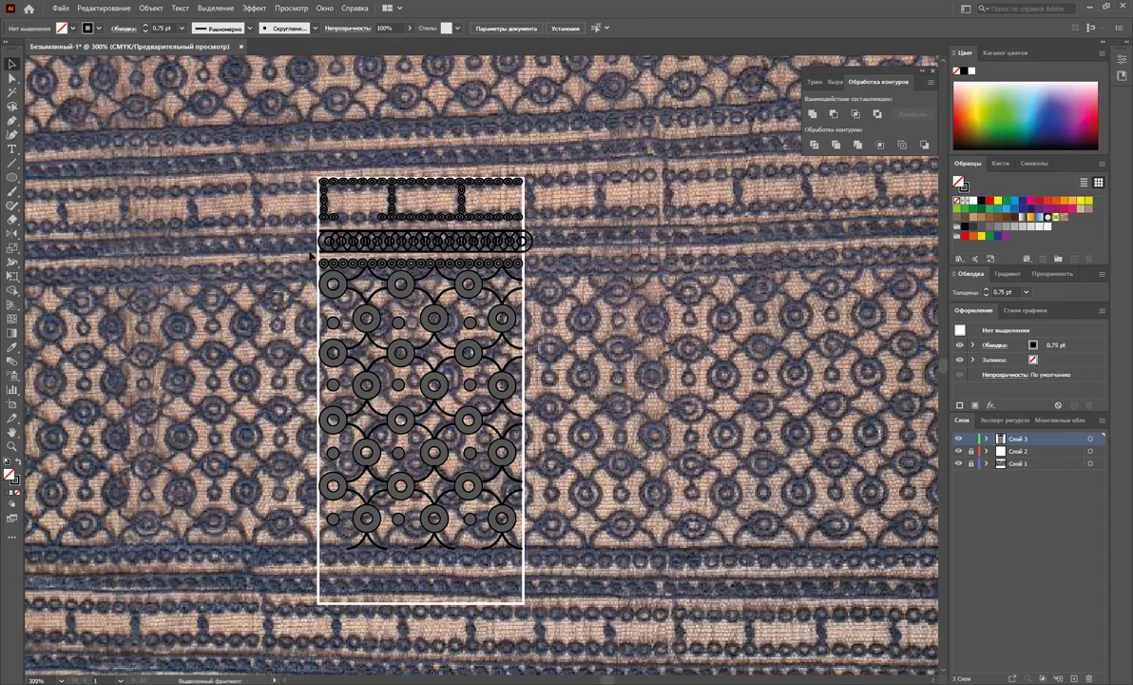
Copy the ring band down to the tile's bottom
left_click_drag(425, 240, 425, 572)
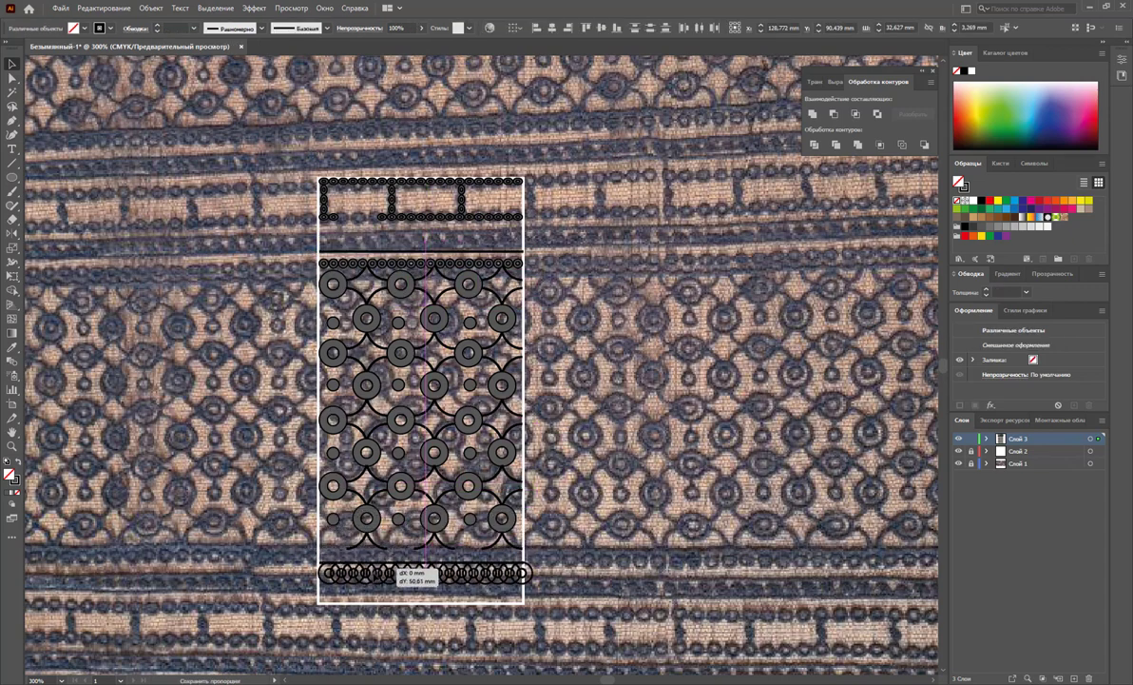
mouse_move(425, 573)
left_mouse_down()
mouse_move(425, 603)
mouse_move(430, 585)
left_mouse_up()
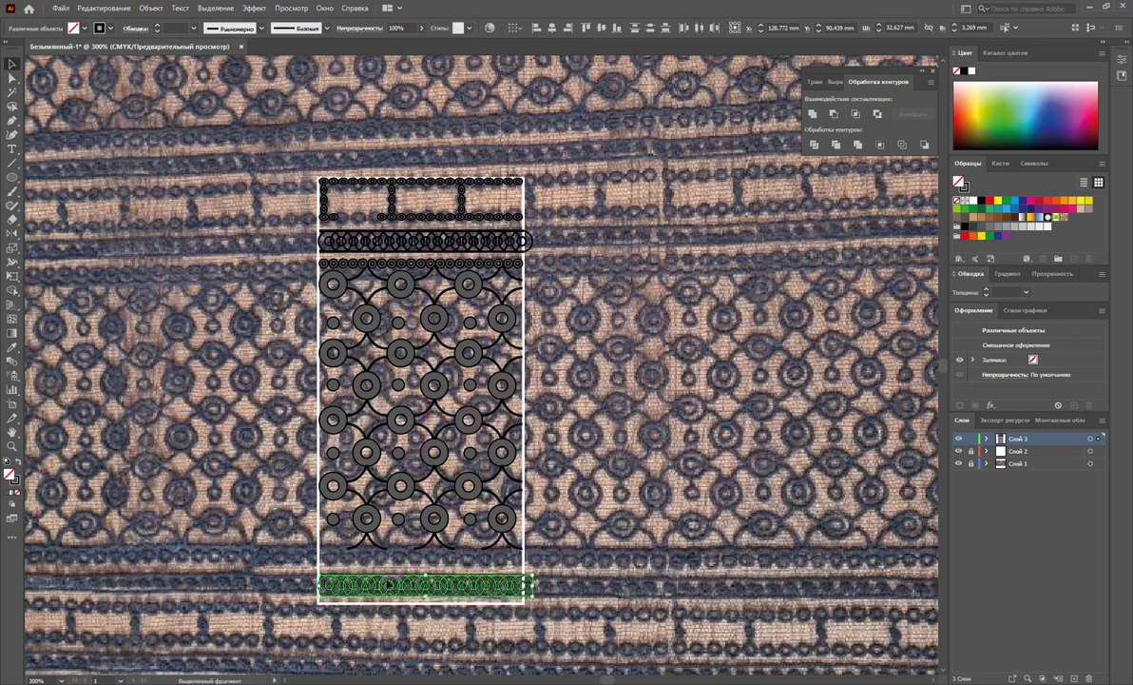
left_click(559, 499)
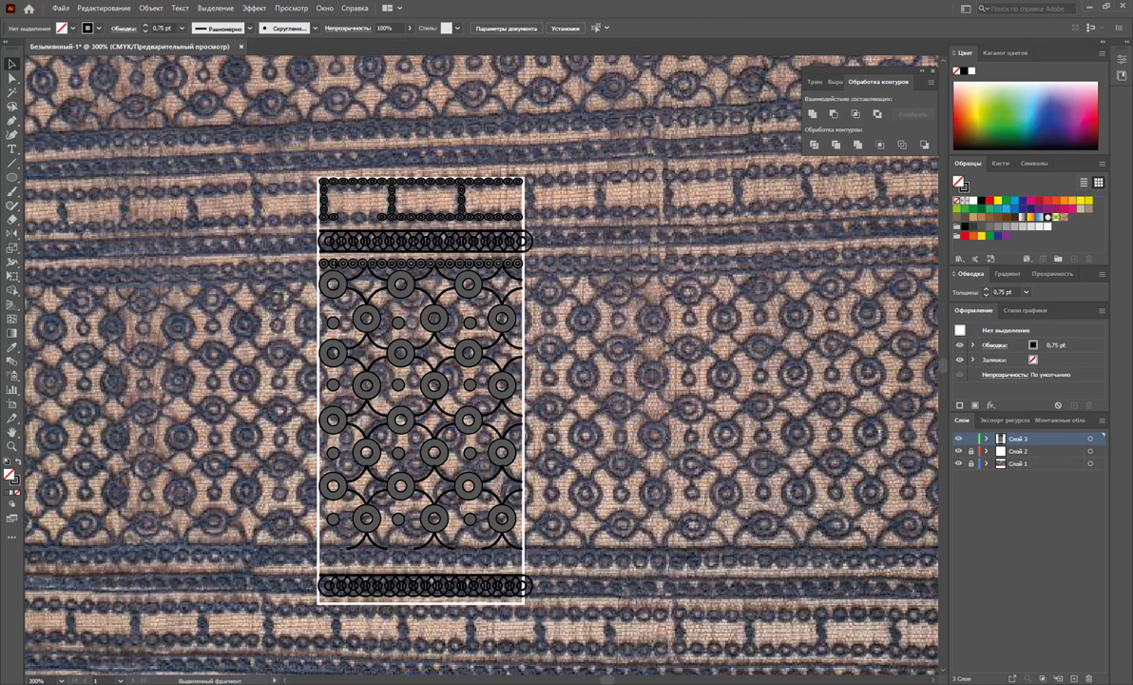
Try moving a copy of the small-circle row near the bottom, undoing the misplaced moves
left_click_drag(381, 262, 381, 545)
key("ctrl+z")
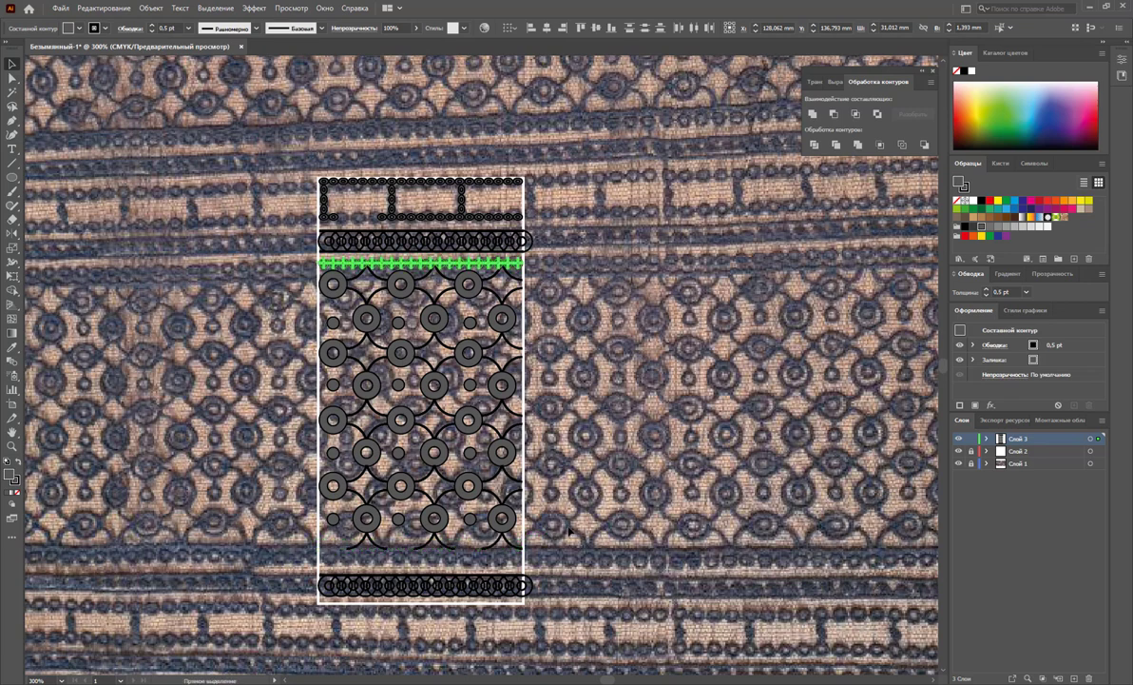
left_click_drag(454, 260, 454, 551)
key("ctrl+z")
left_click(578, 498)
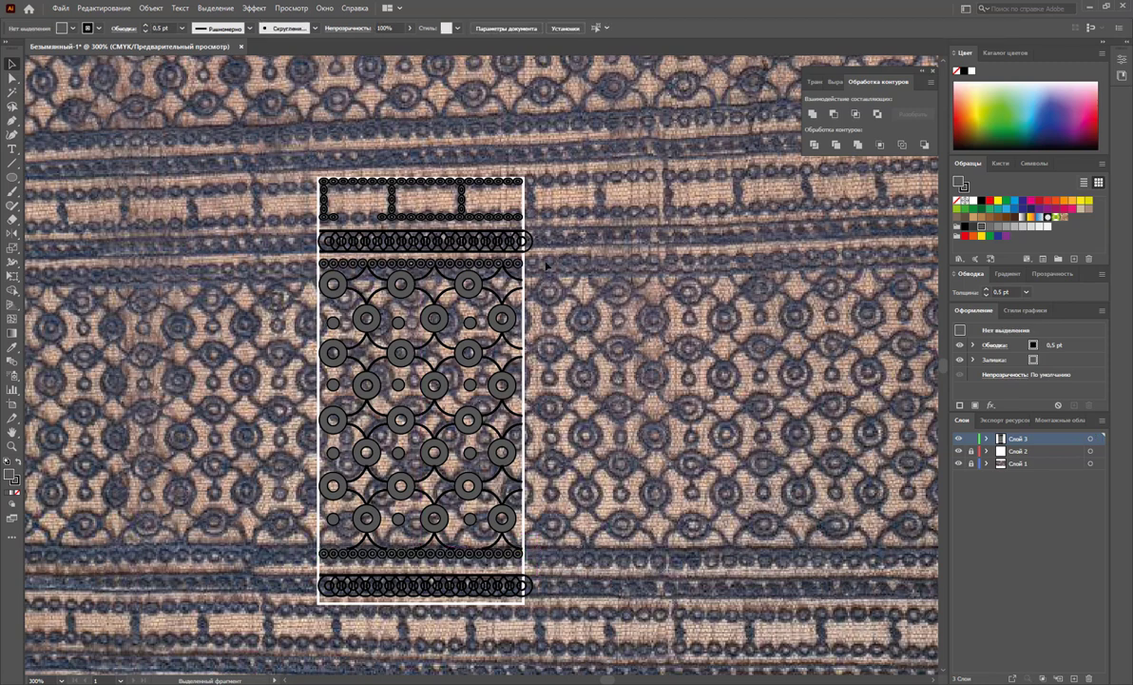
Move the whole ornament tile off the fabric photo onto the empty pasteboard at lower left
key("z")
left_click(532, 407, "alt")
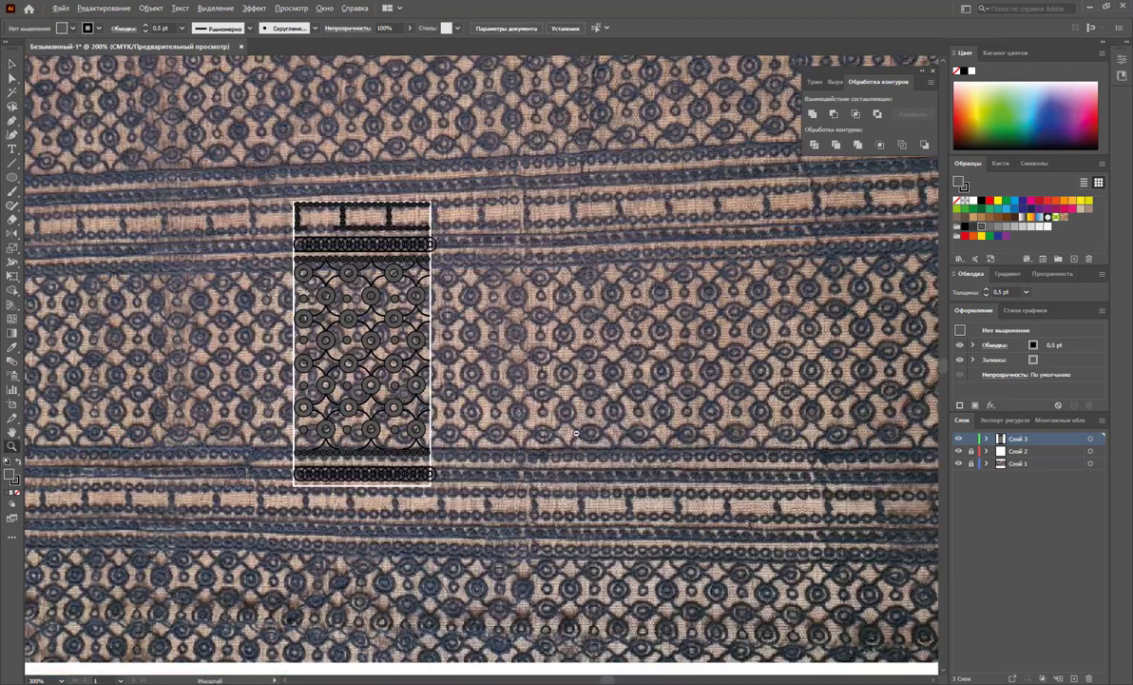
left_click(475, 376, "alt")
left_click(431, 360, "alt")
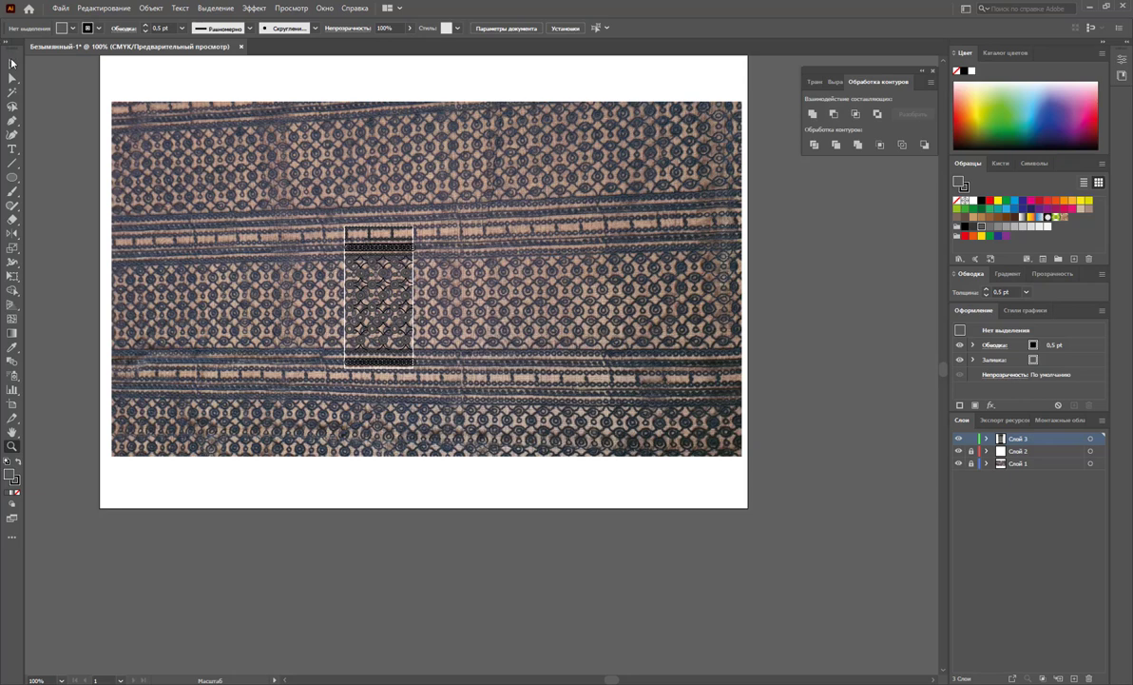
key("v")
left_click(366, 285)
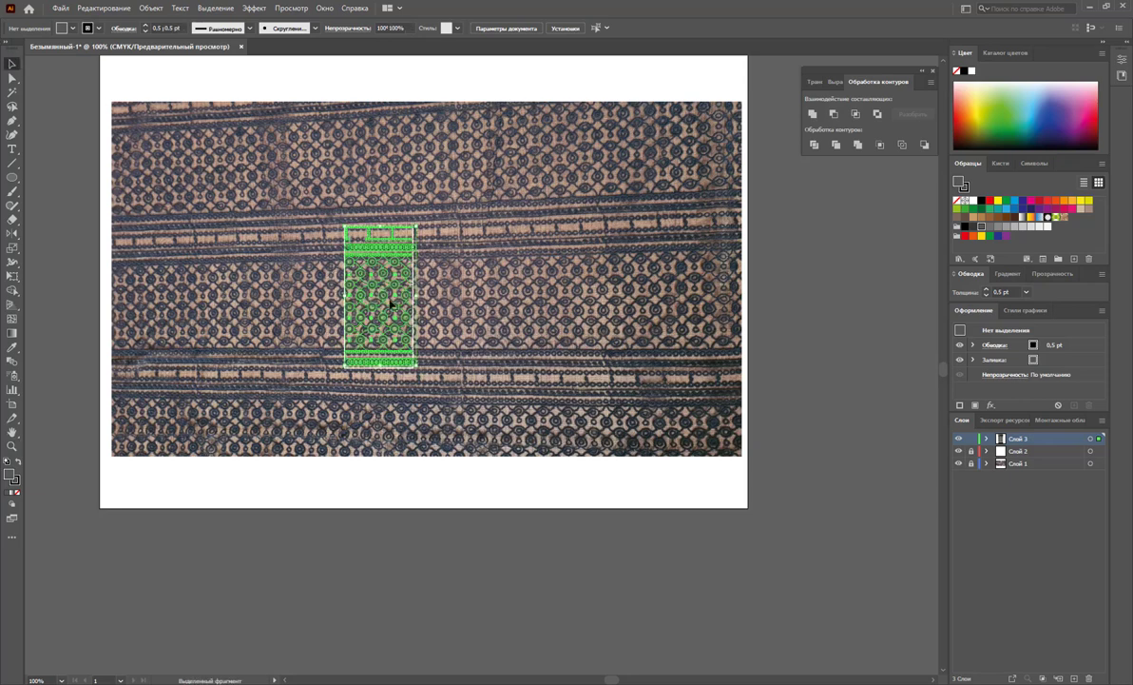
scroll(413, 258, "down", 3)
scroll(413, 258, "down", 2)
mouse_move(399, 111)
left_mouse_down()
mouse_move(186, 415)
mouse_move(469, 513)
left_mouse_up()
left_click(260, 401)
Slide the dotted chain piece left to close the gap in the boxes' bottom row
left_click(12, 446)
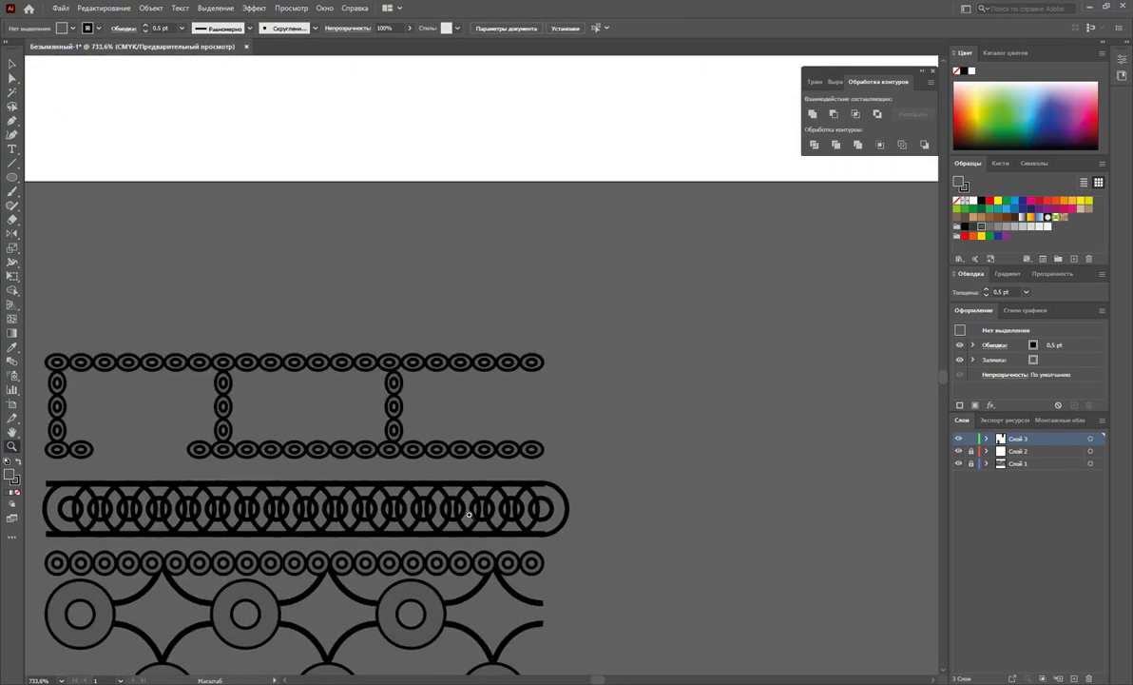
left_click(12, 65)
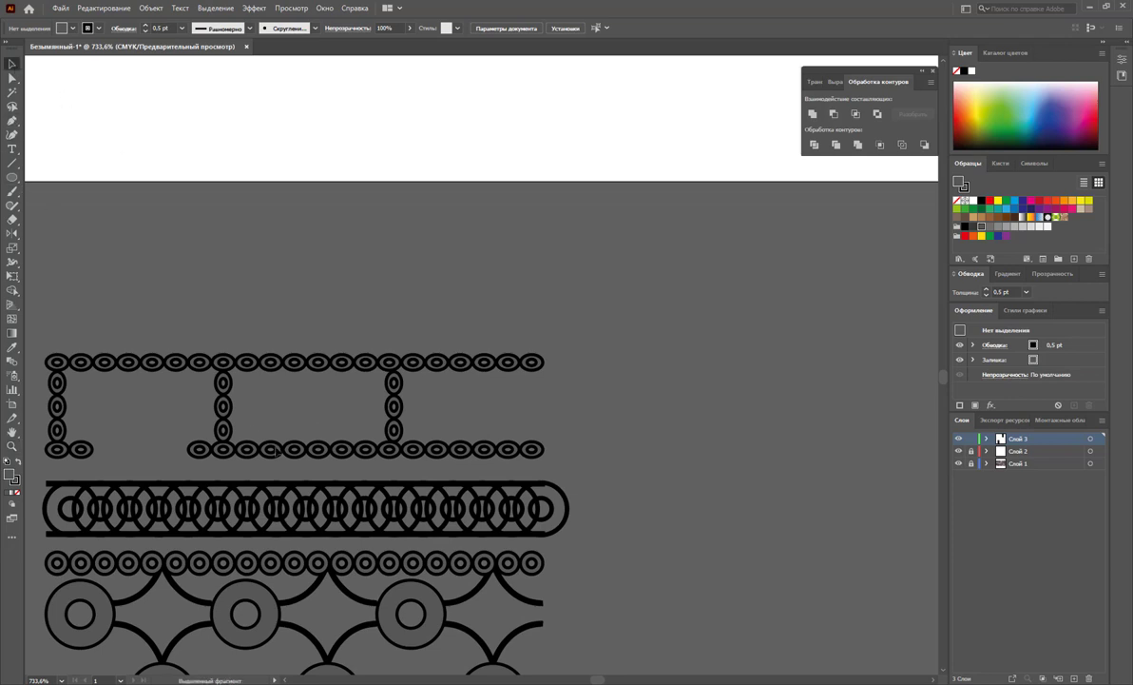
left_click_drag(302, 447, 177, 445)
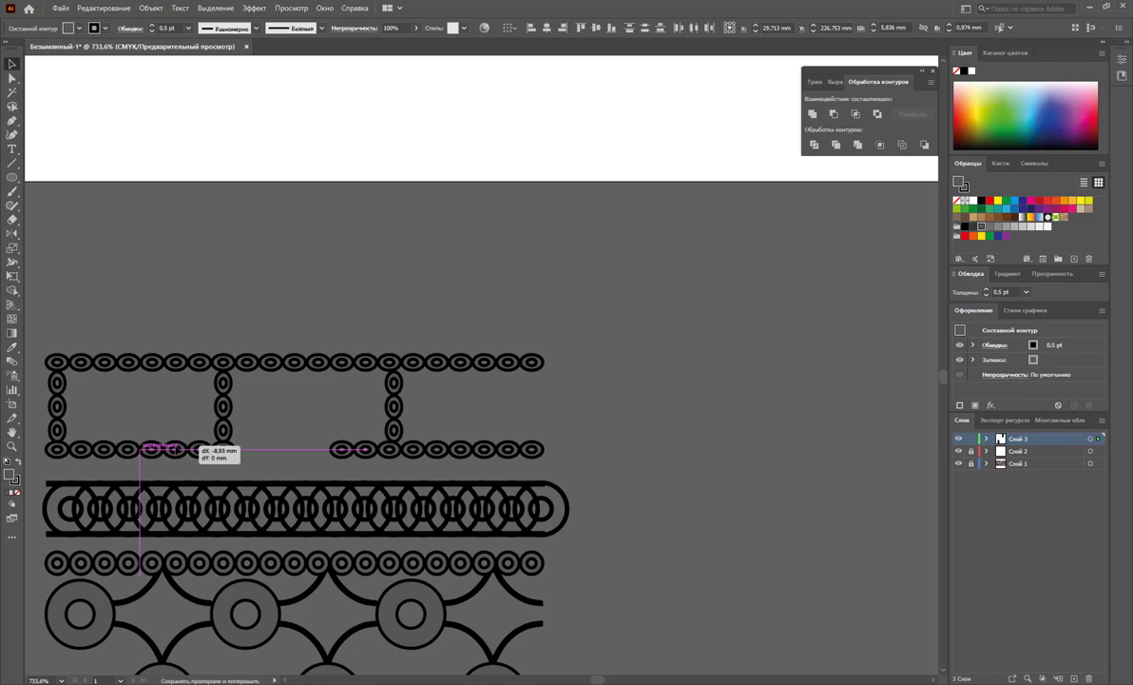
left_click_drag(177, 445, 163, 447)
left_click(326, 412)
left_click(364, 509)
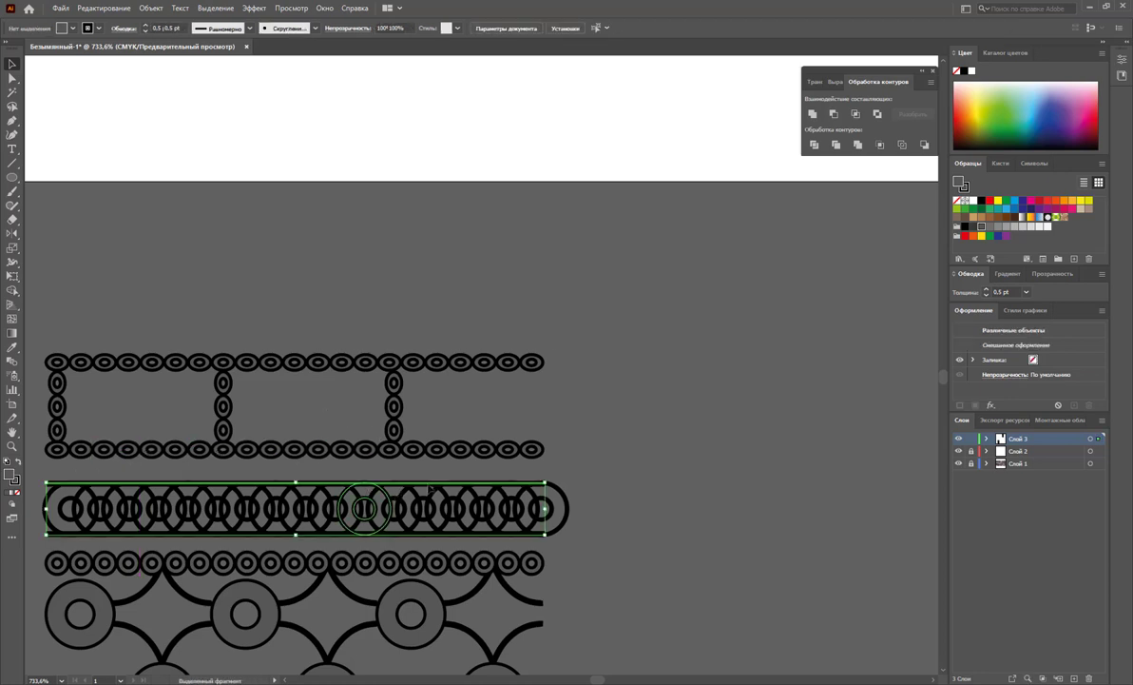
left_click(447, 418)
key("z")
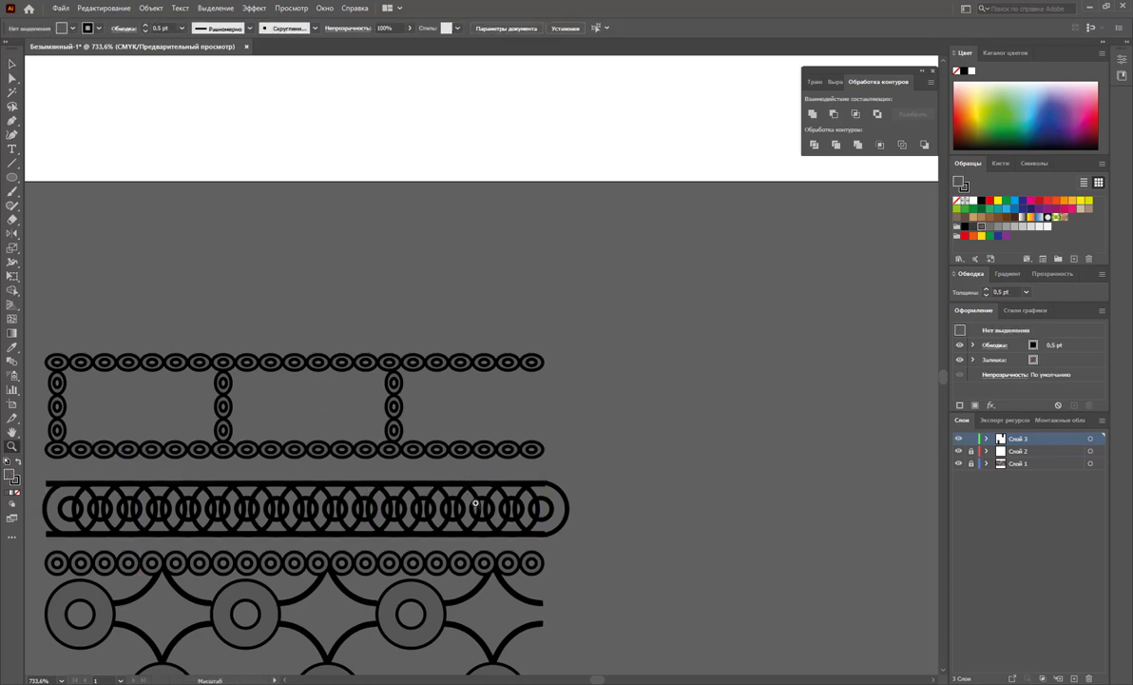
left_click(466, 503, "alt")
left_click(570, 461, "alt")
left_click(656, 436, "alt")
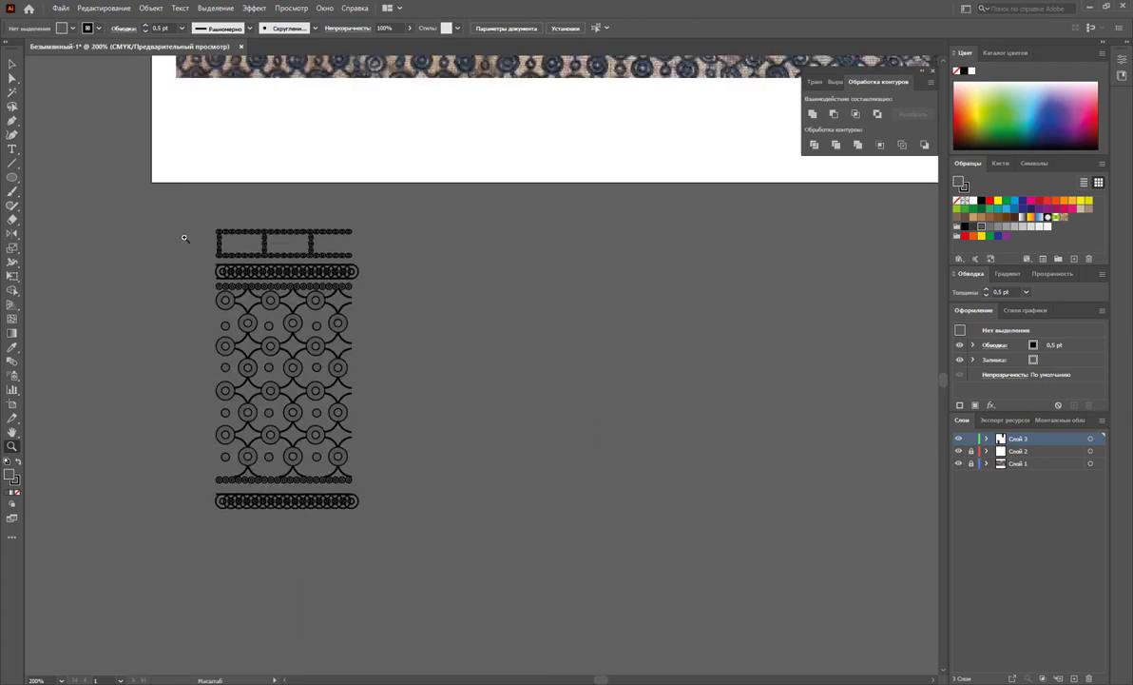
Select the whole ornament tile and add it to the Swatches panel as a new pattern swatch
left_click(12, 64)
key("ctrl+a")
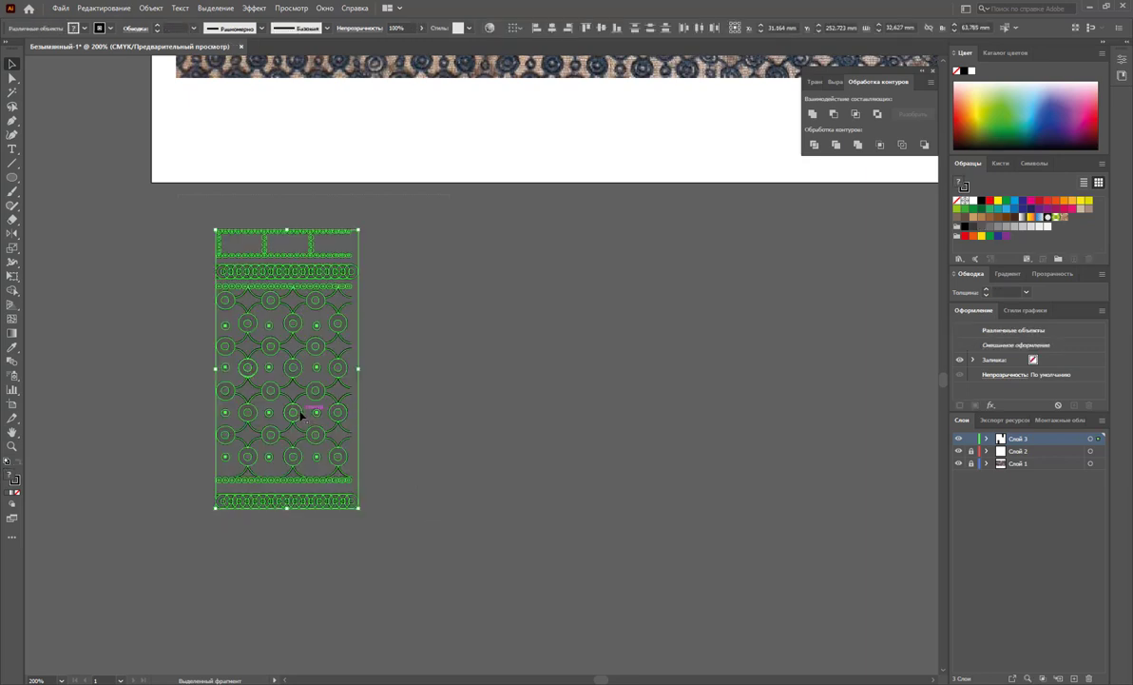
left_click_drag(306, 415, 1078, 246)
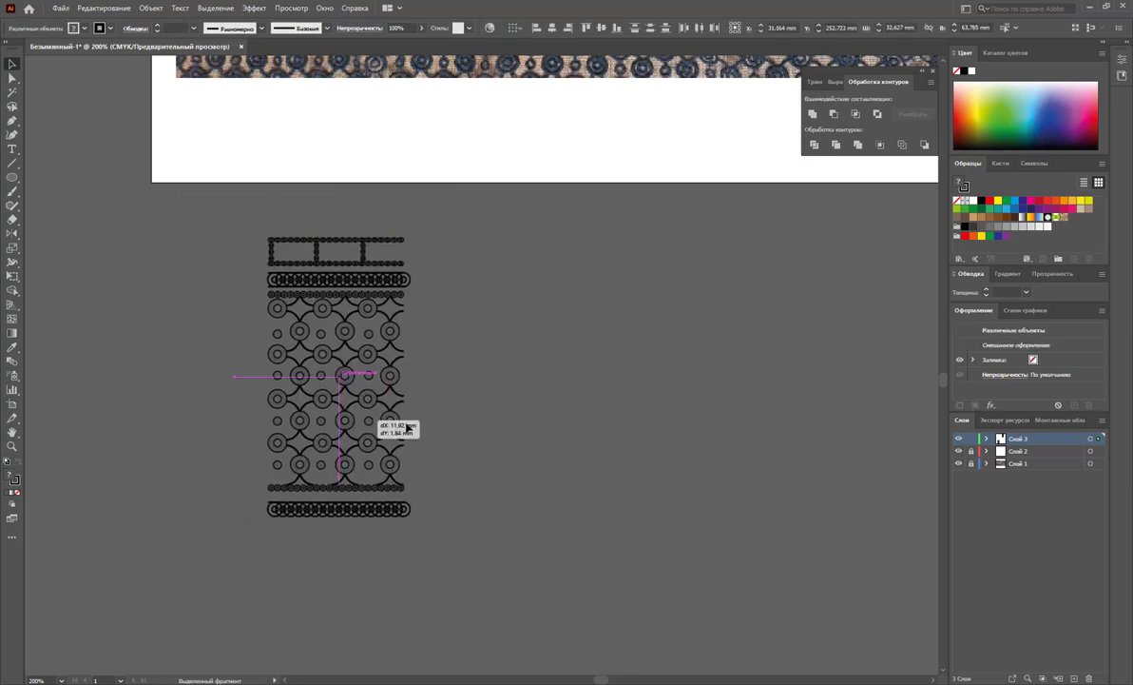
left_click(726, 384)
Draw a large rectangle beside the tile and fill it with the new pattern swatch
key("z")
key("ctrl+minus")
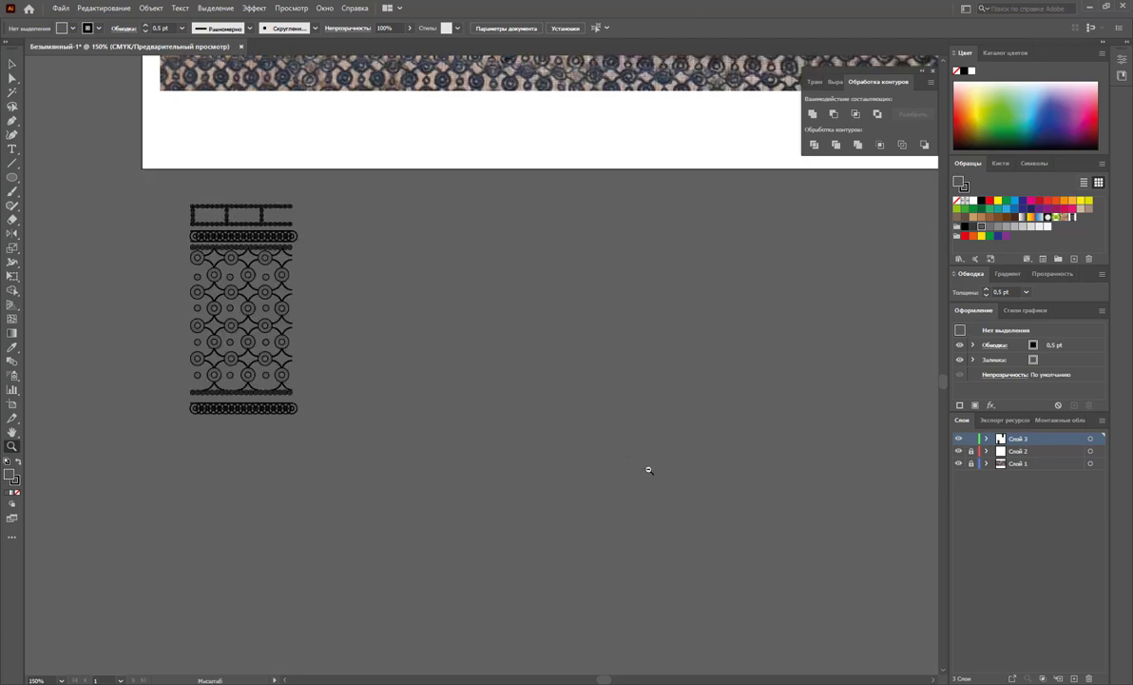
key("ctrl+minus")
left_click_drag(13, 177, 57, 172)
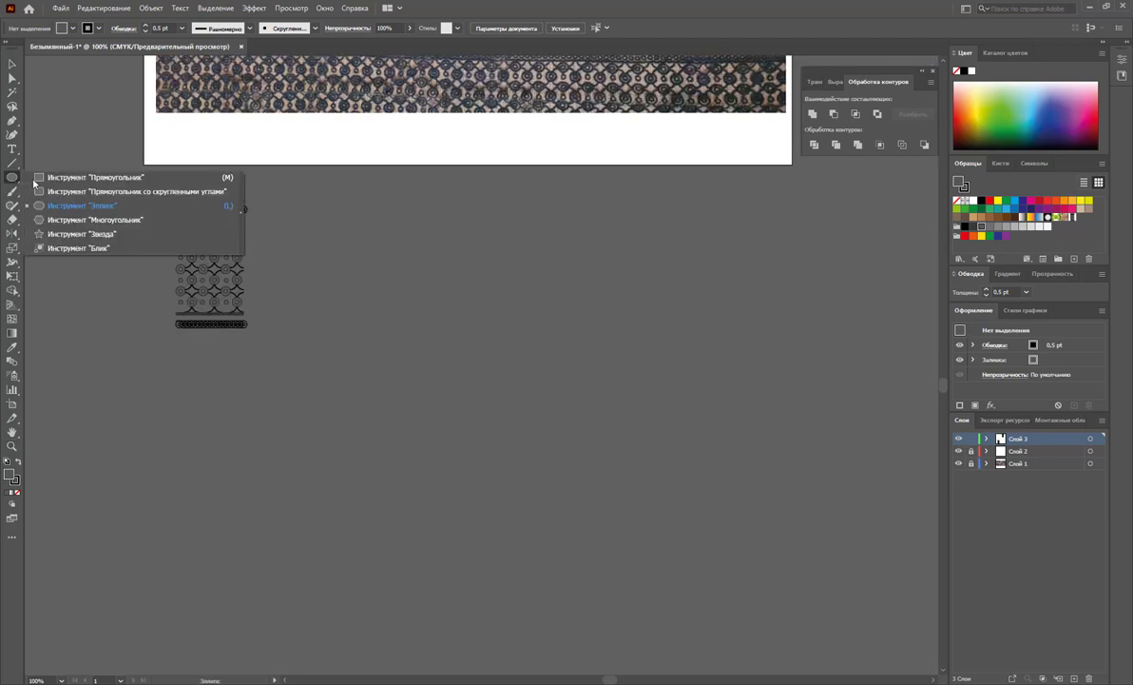
left_click_drag(288, 196, 667, 515)
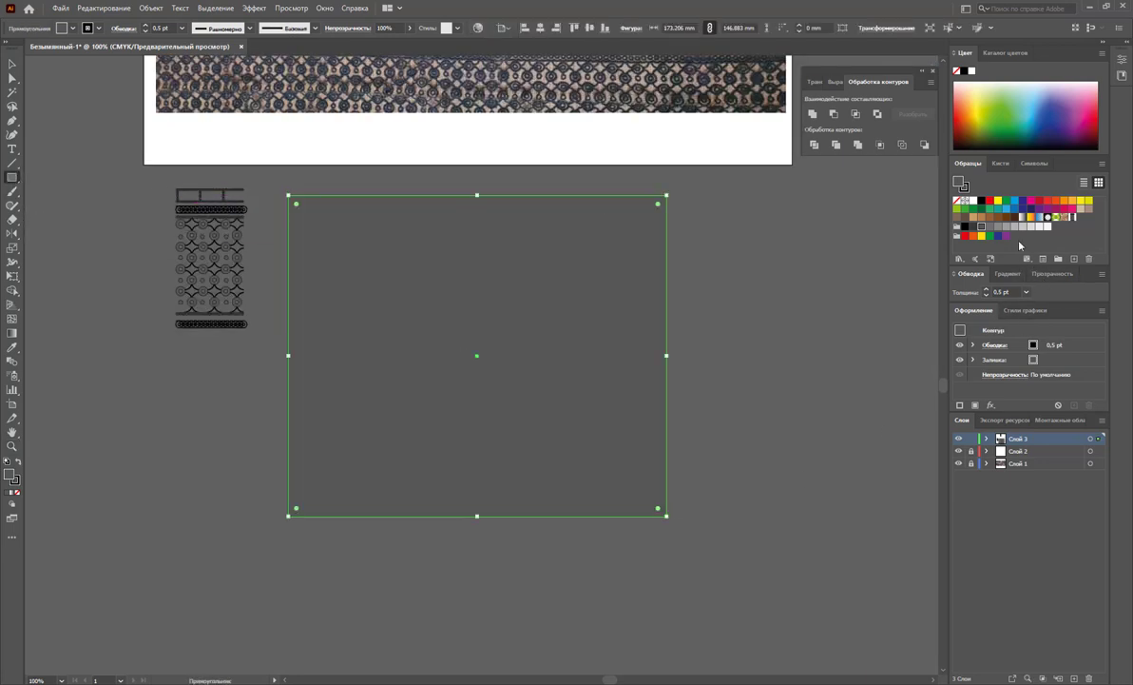
left_click(998, 206)
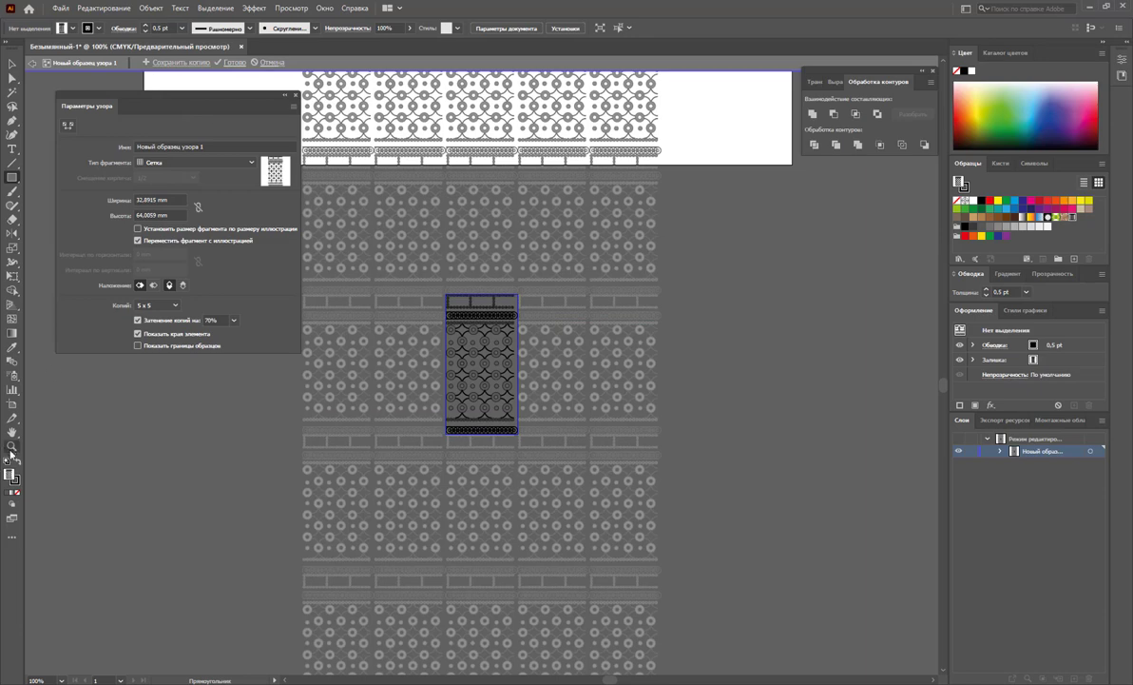
Narrow the pattern tile's right edge to 30.9243 mm wide and finish pattern editing
key("z")
left_click(466, 350)
left_click(475, 300)
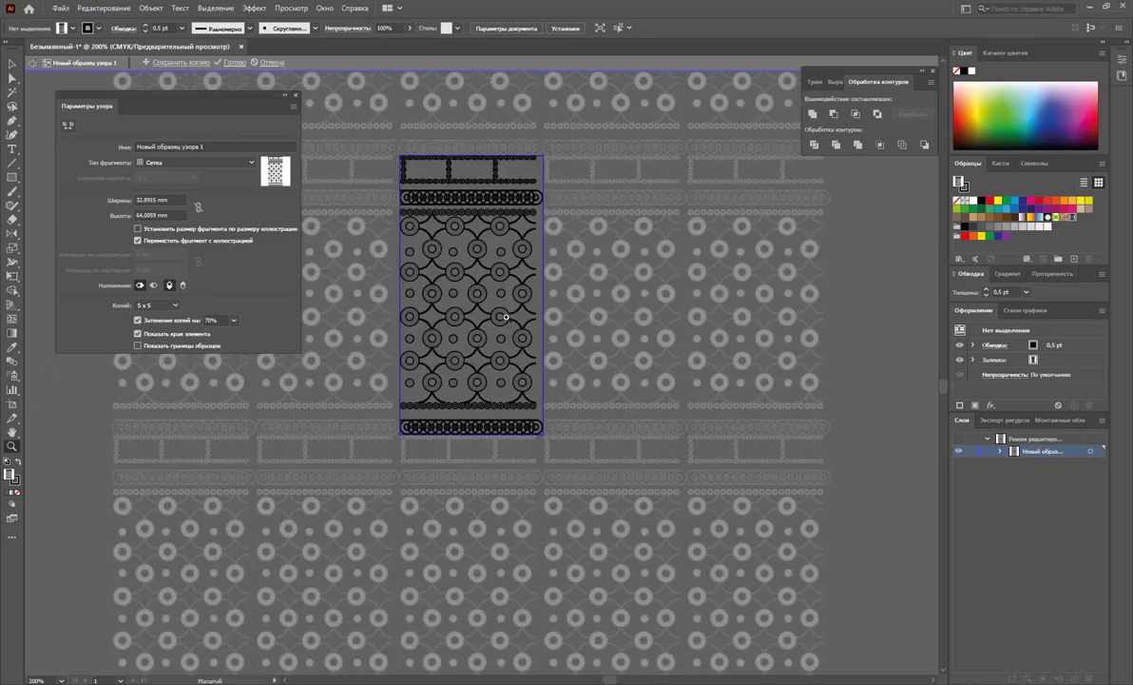
left_click(424, 318)
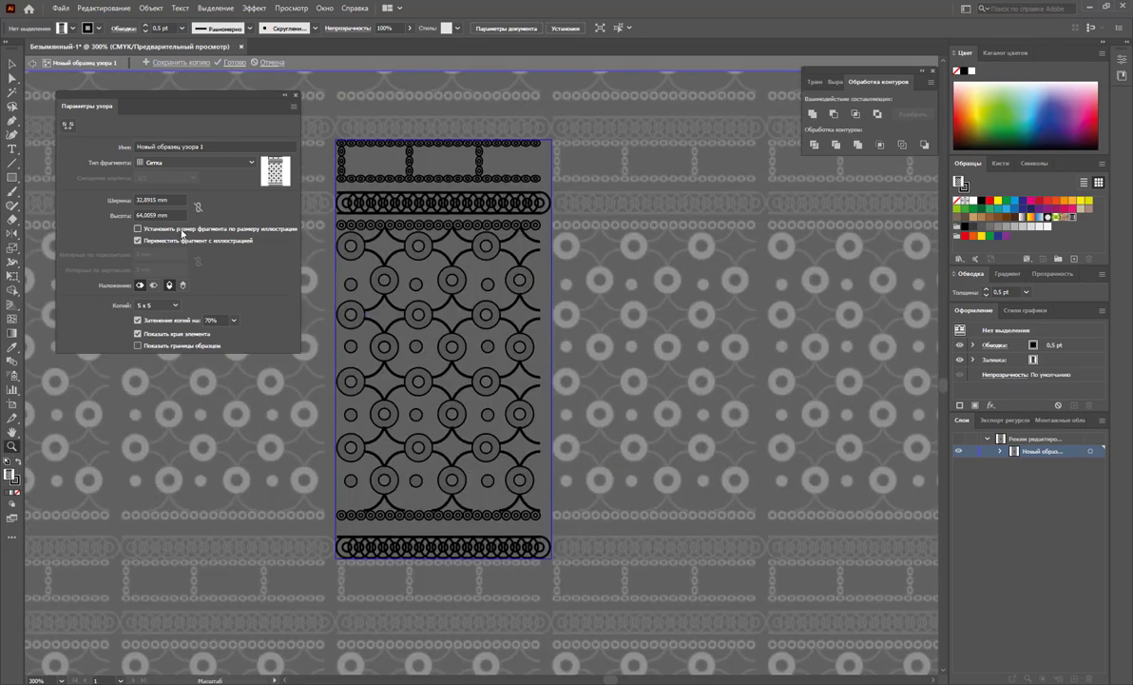
left_click(67, 125)
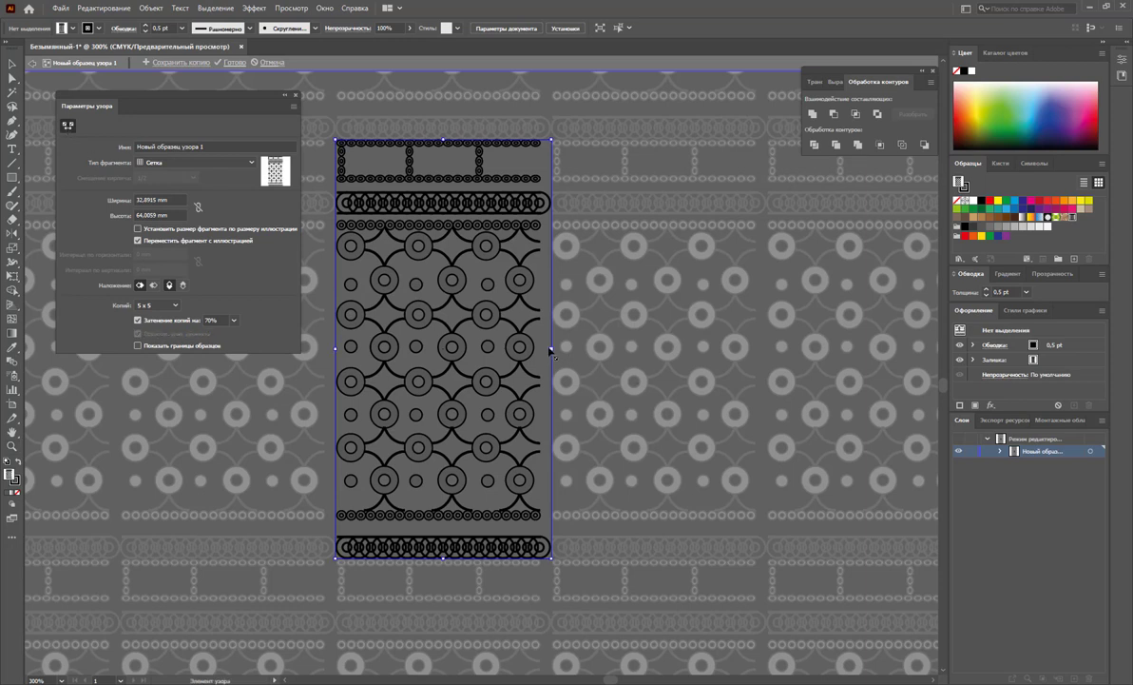
left_click_drag(552, 350, 540, 350)
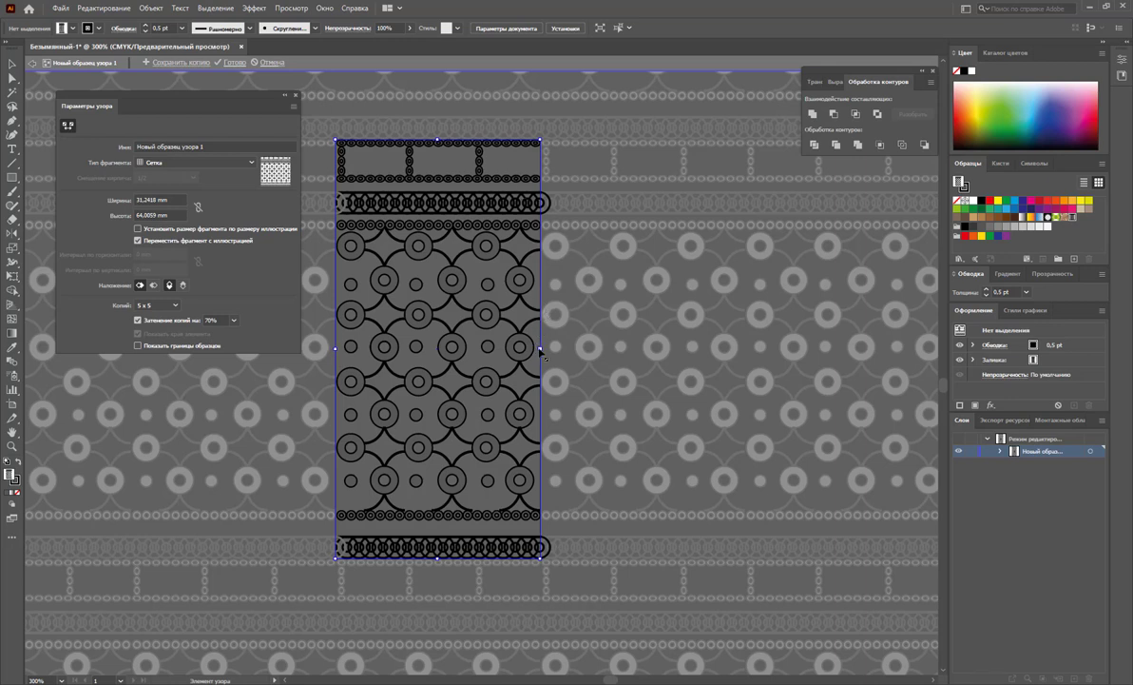
left_click_drag(541, 352, 538, 349)
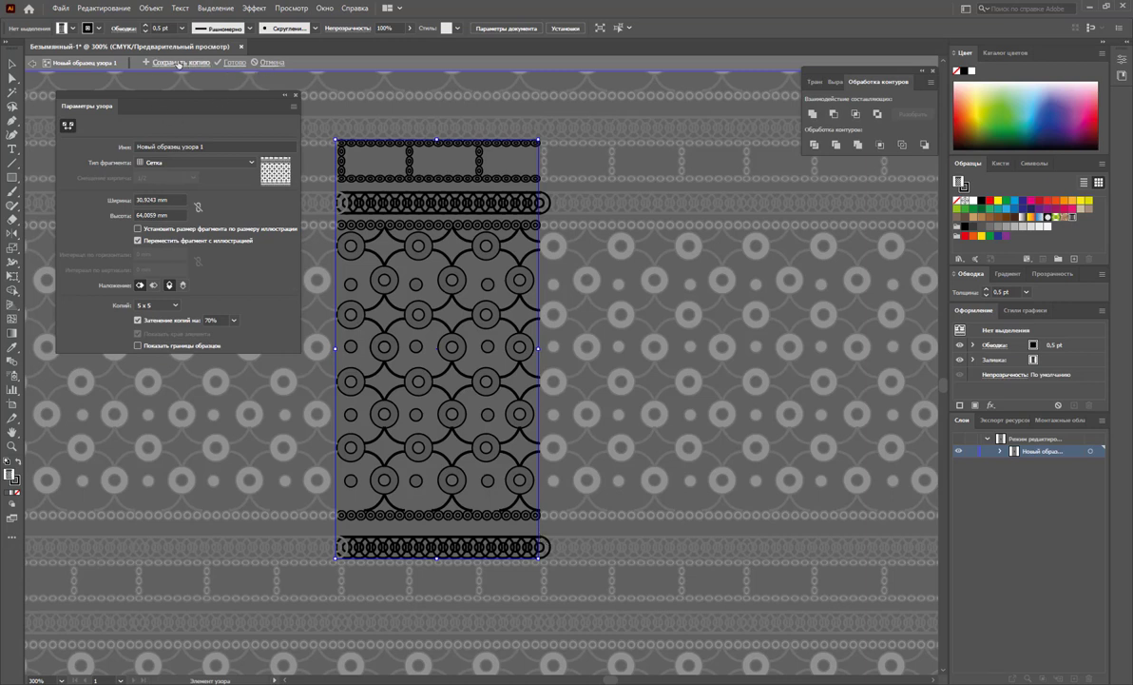
left_click(234, 63)
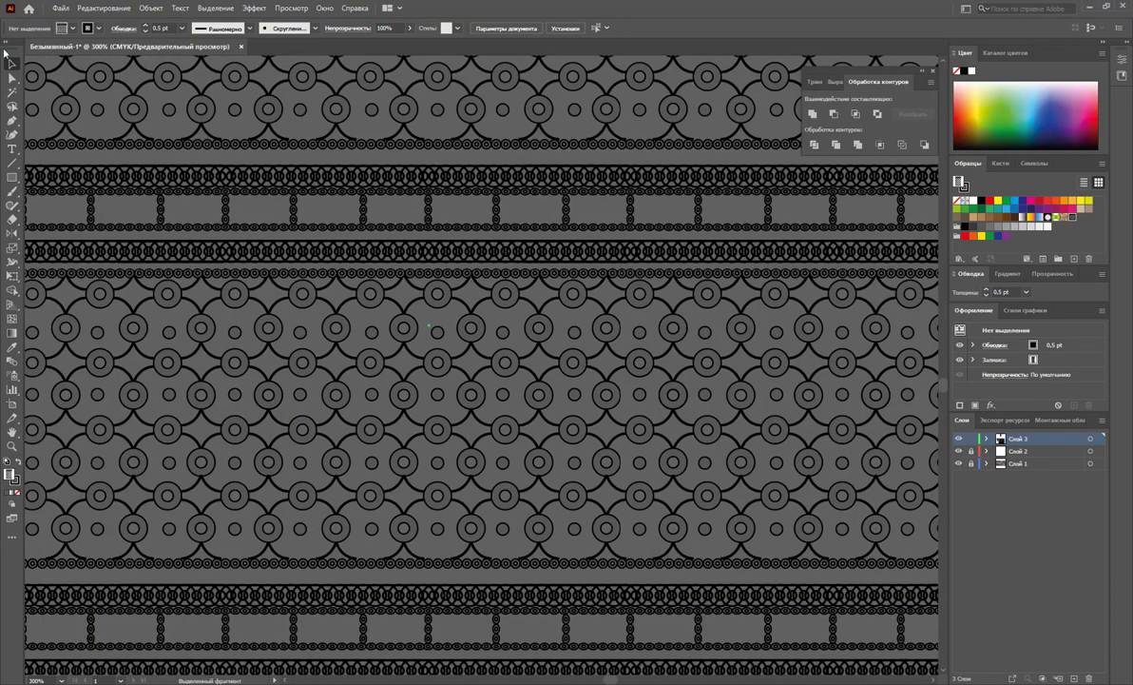
Draw a large pattern-filled rectangle to the left of the fabric photo
key("z")
left_click_drag(495, 375, 466, 336)
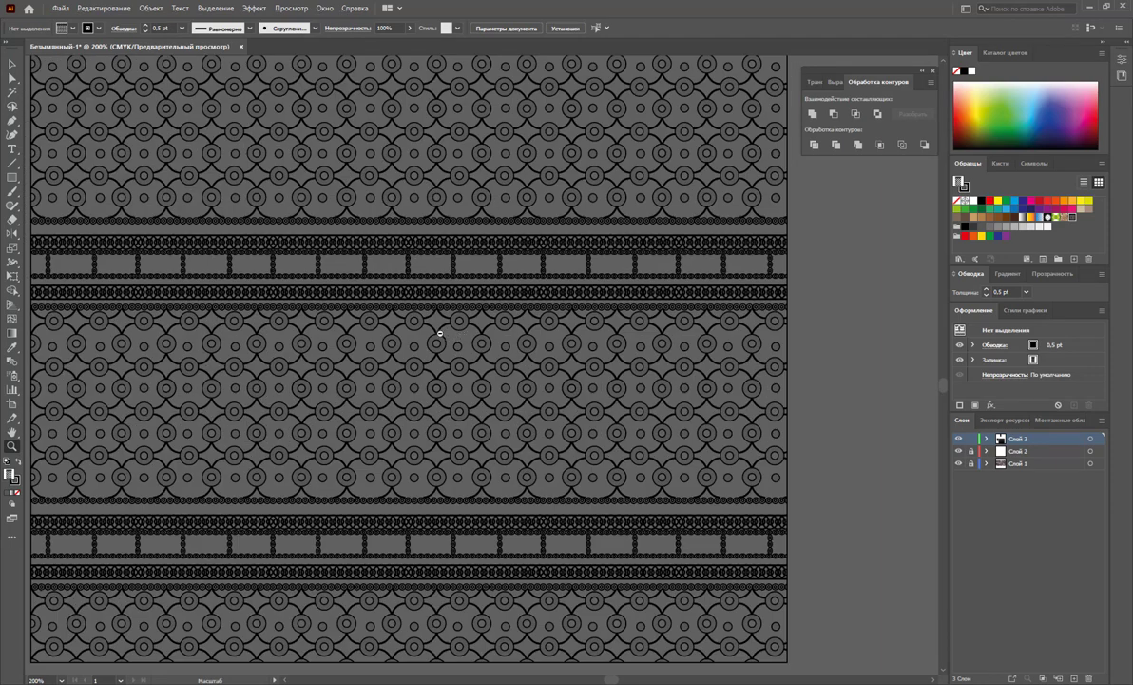
left_click(440, 333, "alt")
key("ctrl+minus")
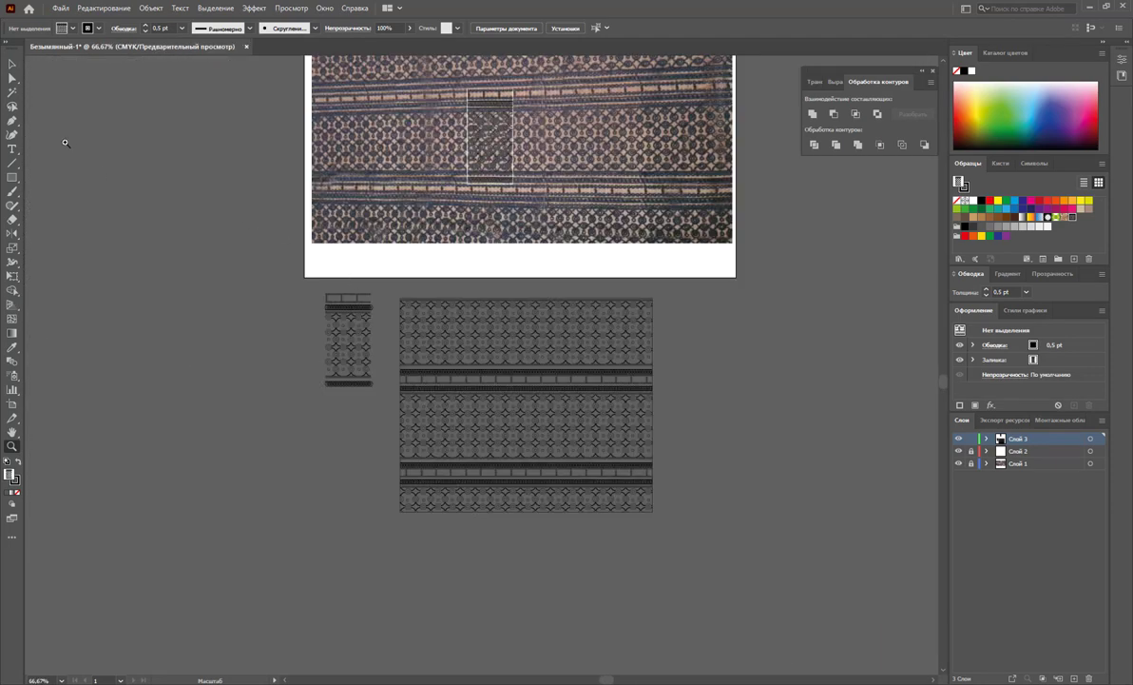
left_click(13, 67)
key("z")
left_click(390, 385, "alt")
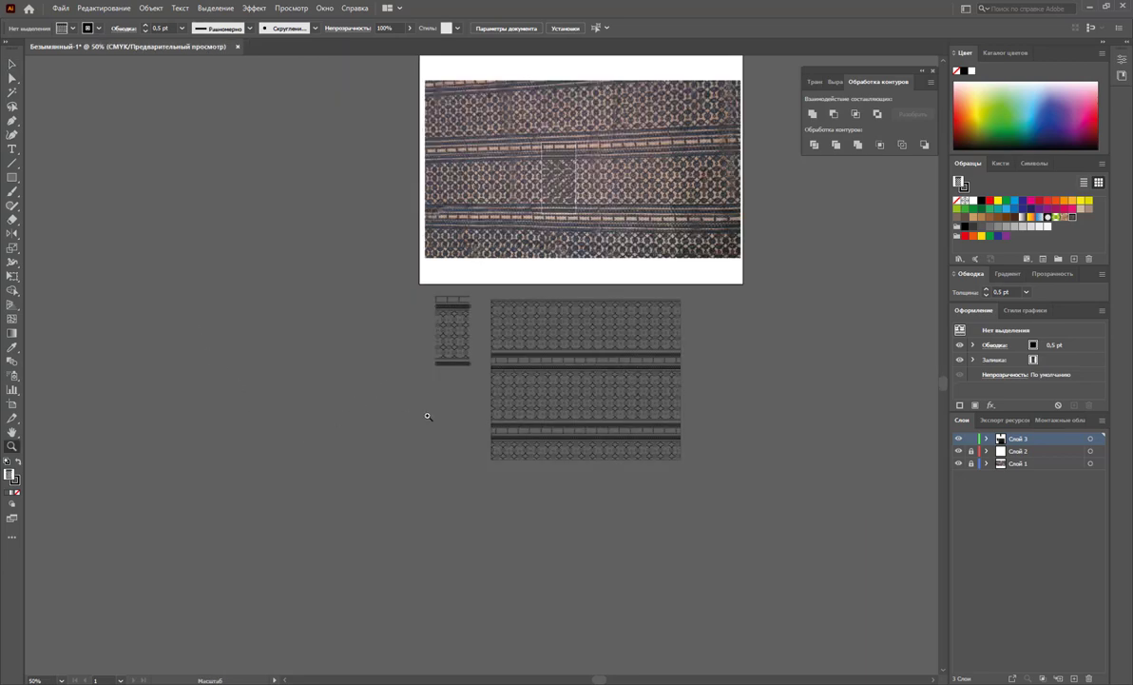
left_click(12, 177)
left_click_drag(147, 75, 416, 257)
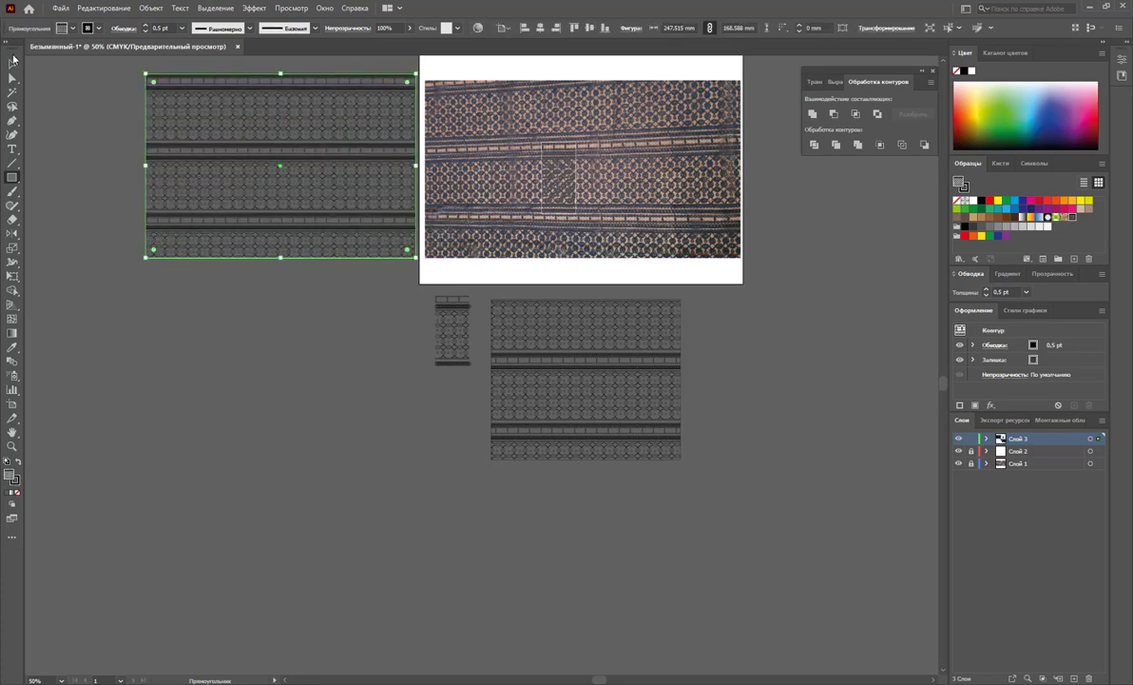
left_click(12, 64)
Extend the artboard's left edge so it covers the new rectangle
scroll(248, 314, "up", 2)
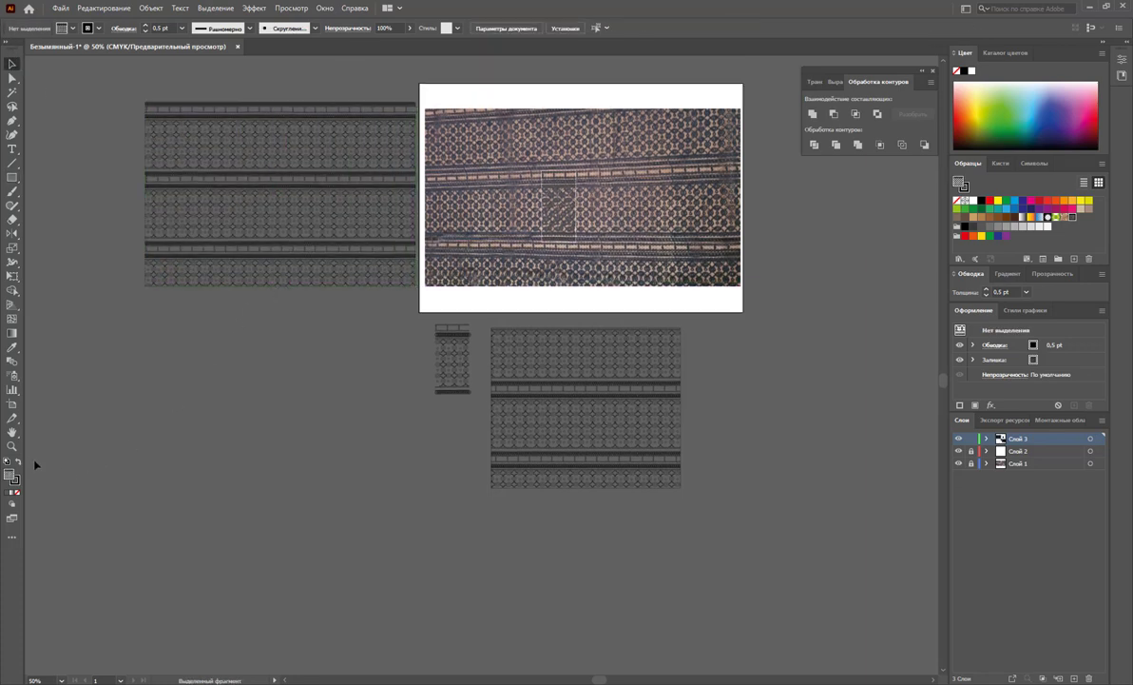
left_click(13, 404)
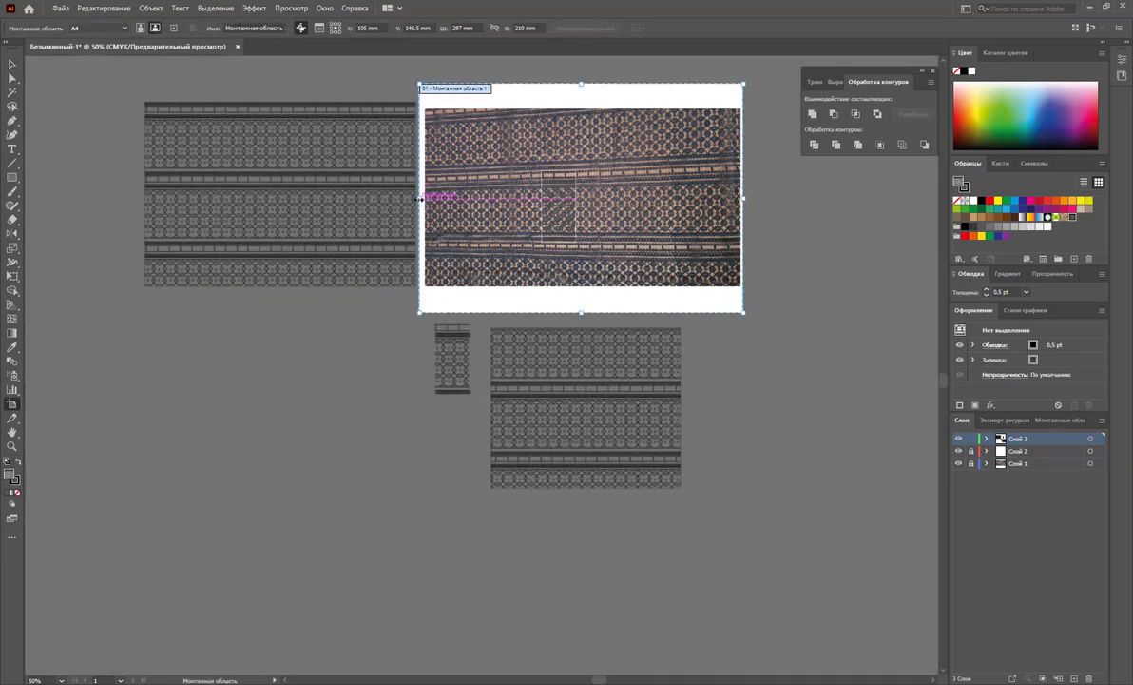
left_click_drag(419, 197, 127, 211)
key("Escape")
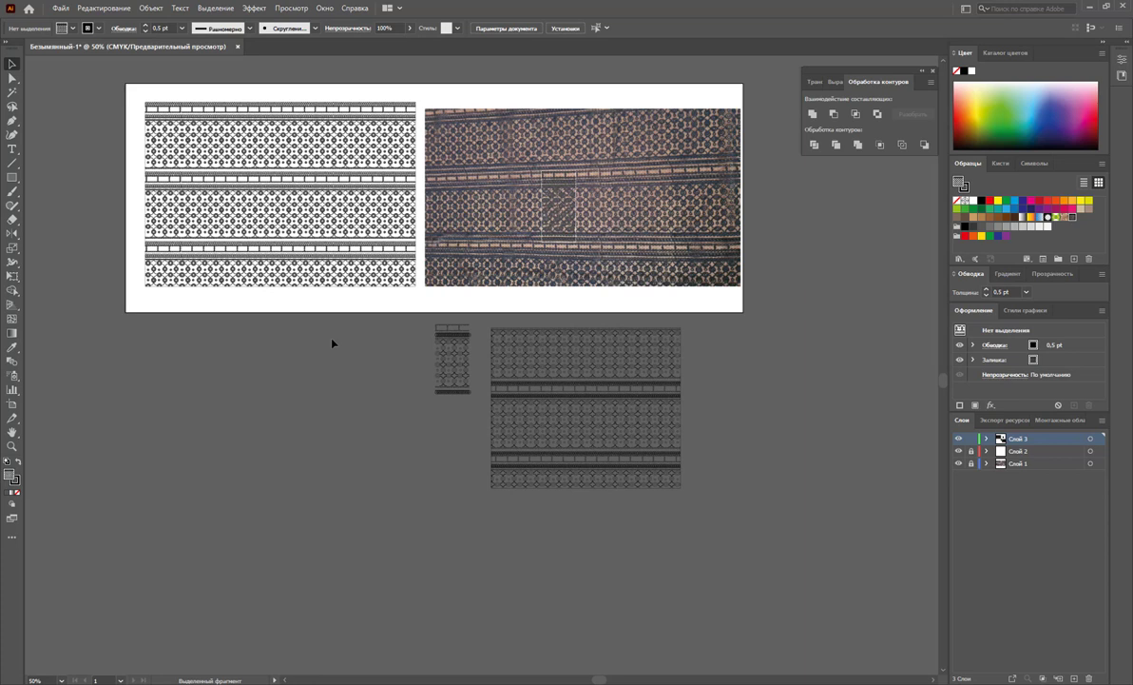
left_click(11, 120)
left_click_drag(151, 397, 200, 480)
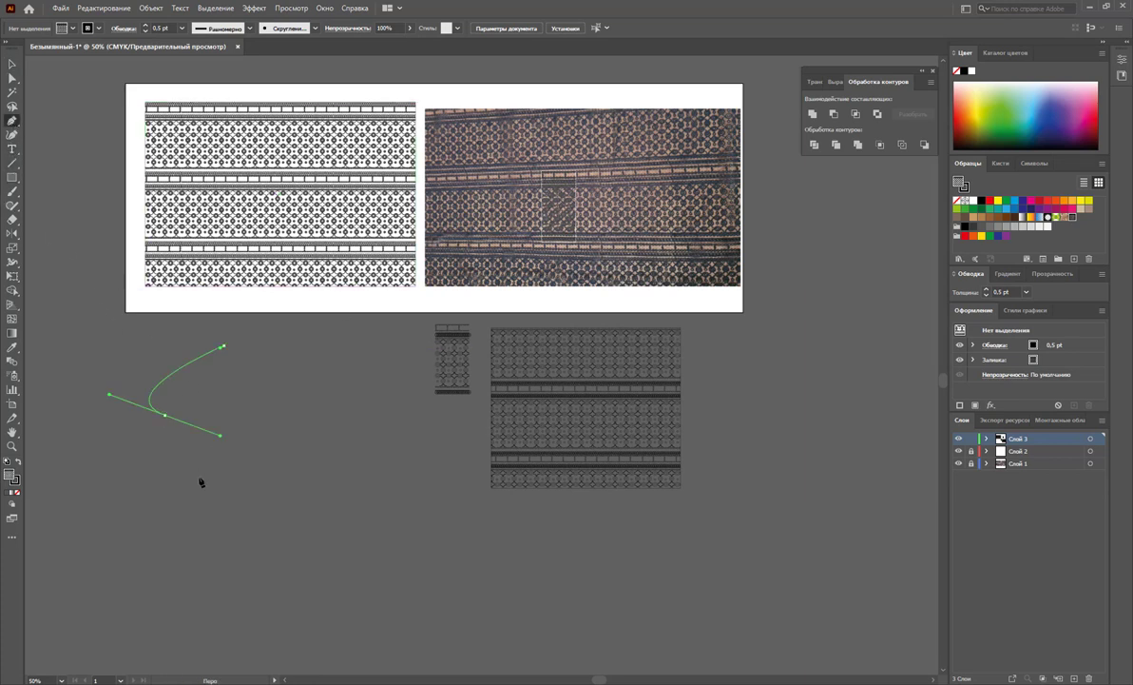
left_click(231, 503)
left_click_drag(242, 526, 257, 559)
left_click(302, 576)
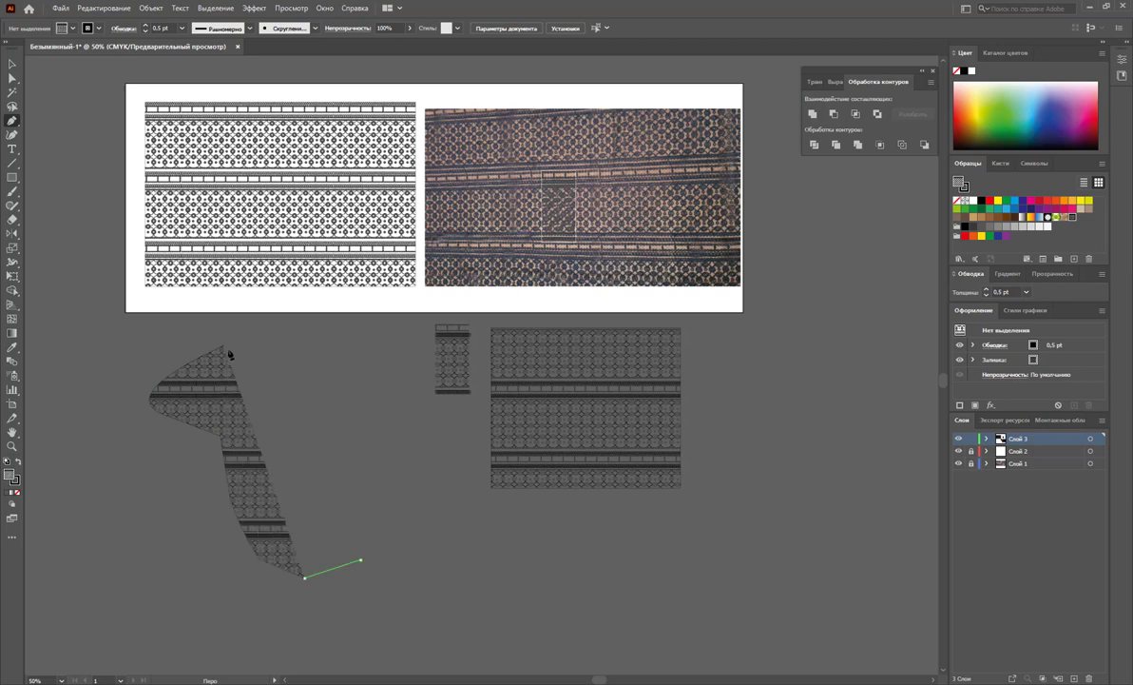
left_click(361, 563)
left_click(364, 496)
left_click_drag(222, 346, 272, 338)
left_click_drag(165, 415, 219, 436)
left_click(150, 397)
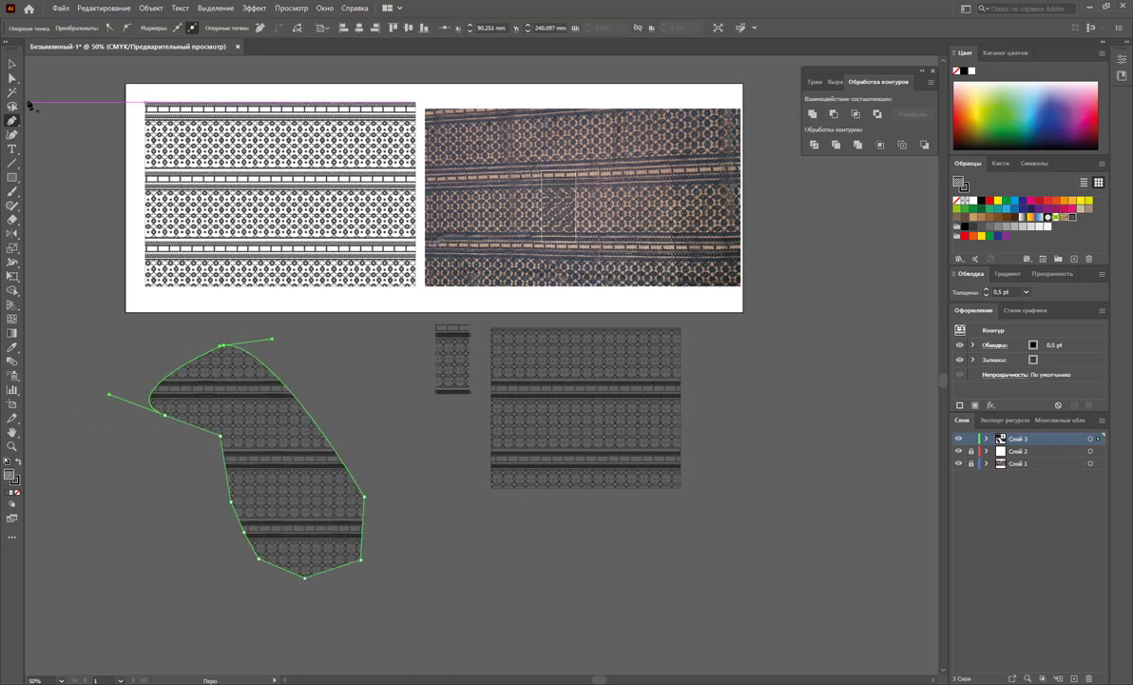
left_click(11, 63)
left_click(333, 379)
left_click(249, 448)
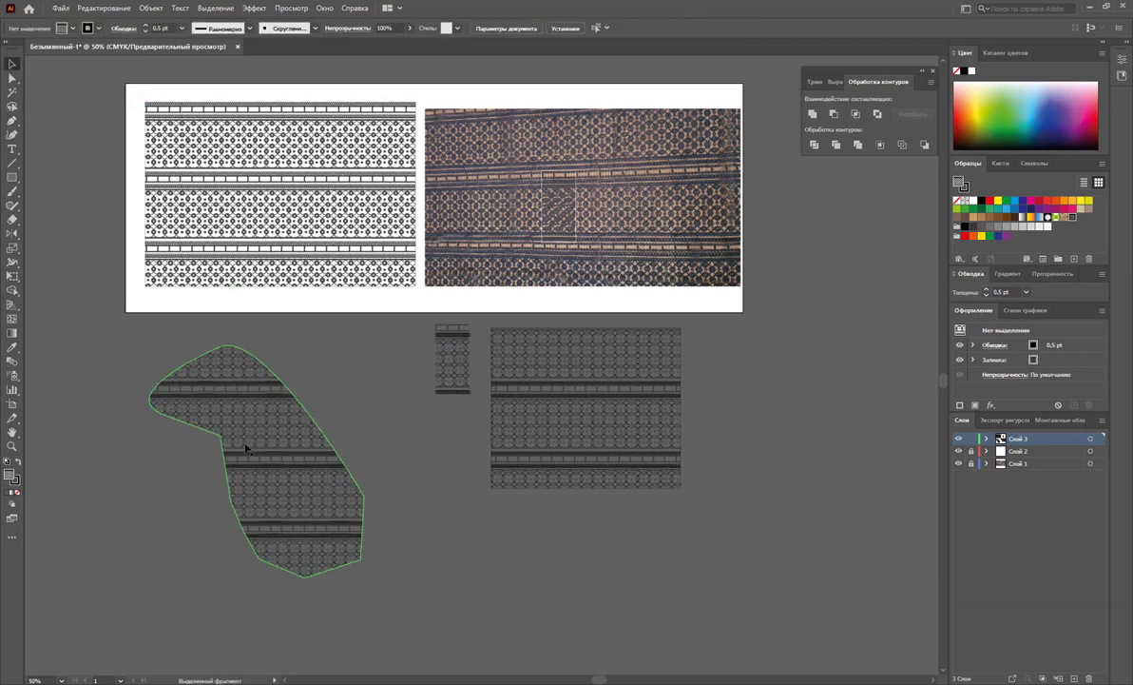
left_click_drag(277, 477, 274, 500)
left_click(425, 531)
left_click(312, 445)
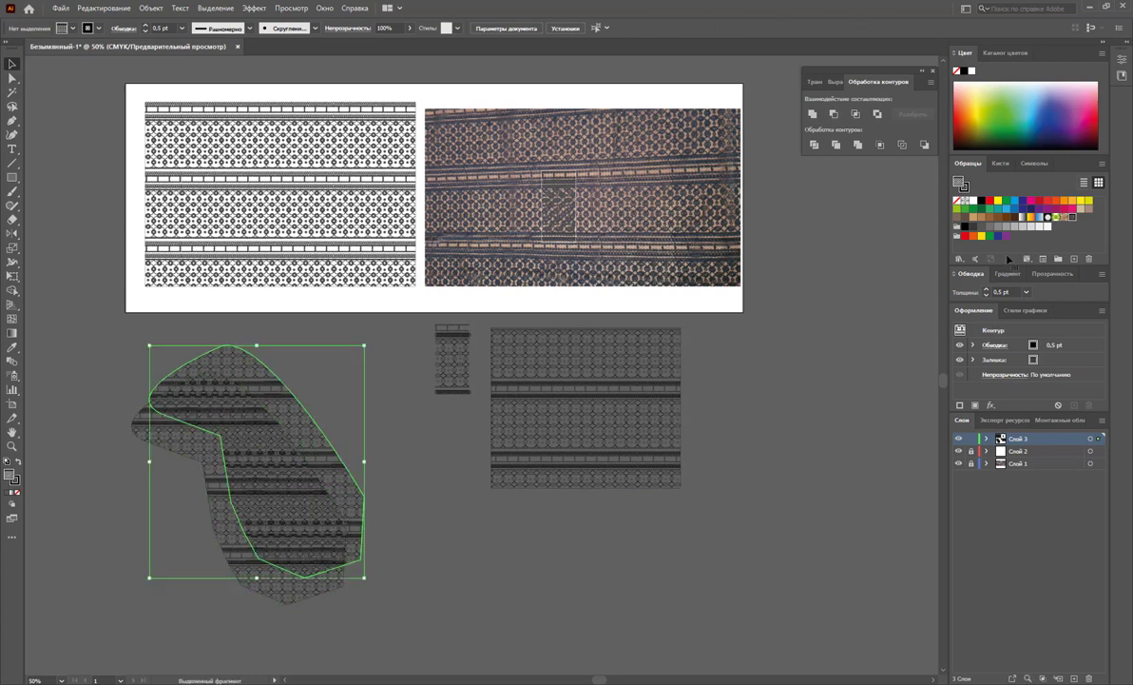
left_click(991, 201)
left_click(742, 499)
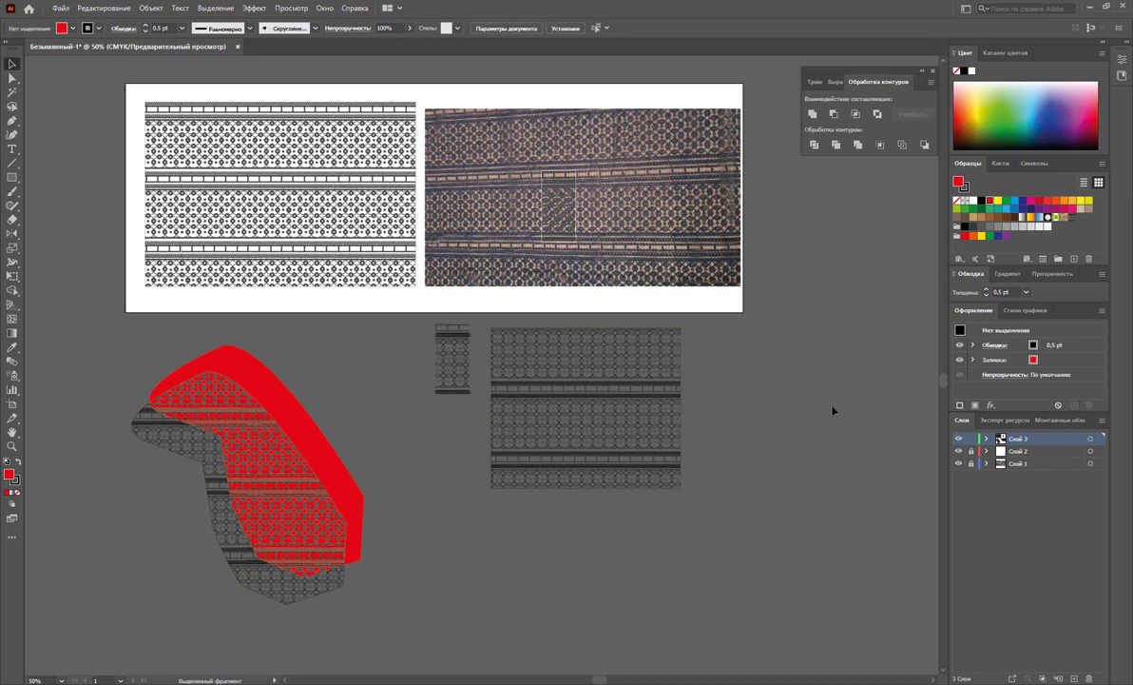
left_click(288, 538)
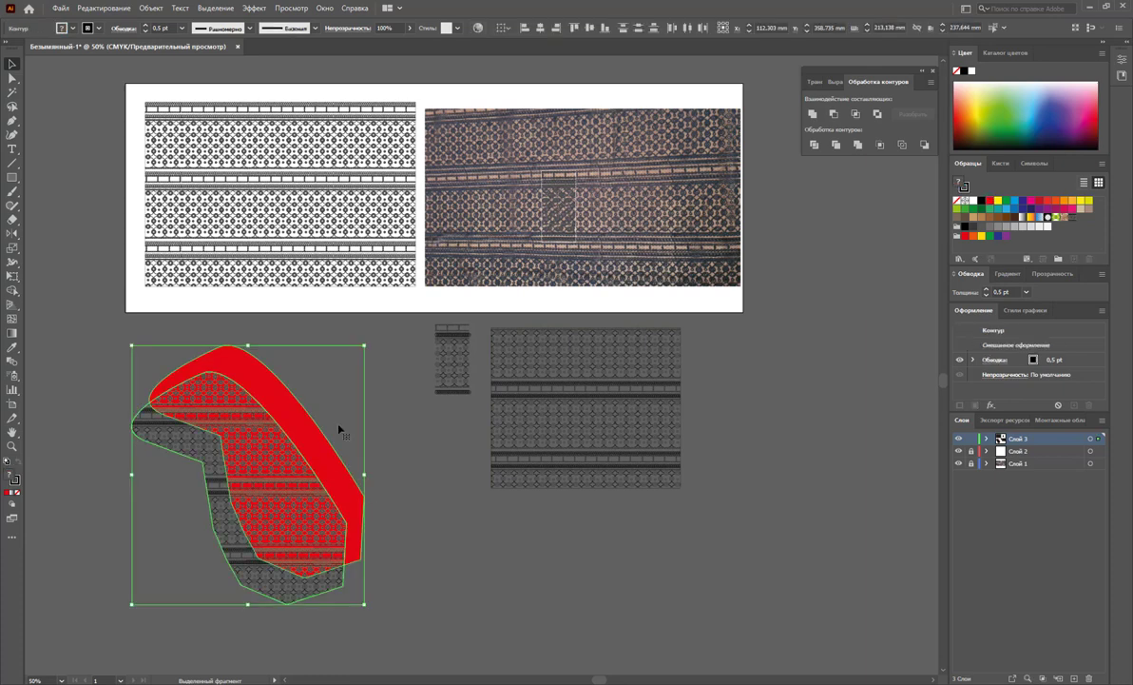
key("Delete")
scroll(450, 478, "up", 2)
scroll(449, 478, "up", 3)
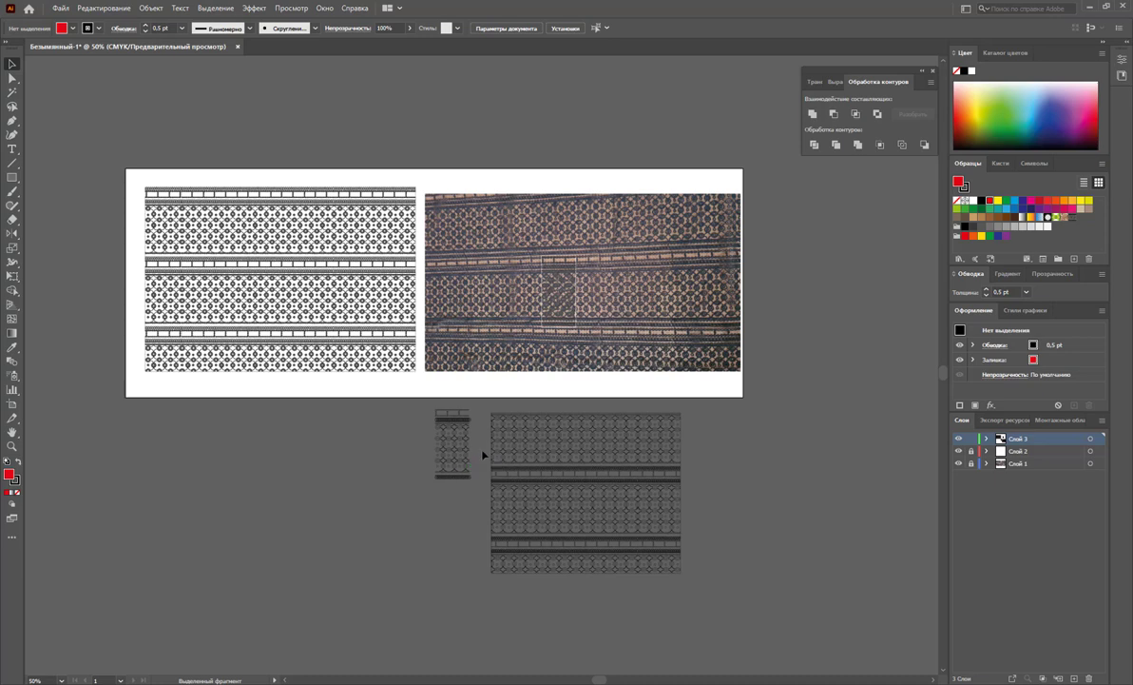
left_click(11, 446)
left_click_drag(364, 307, 446, 418)
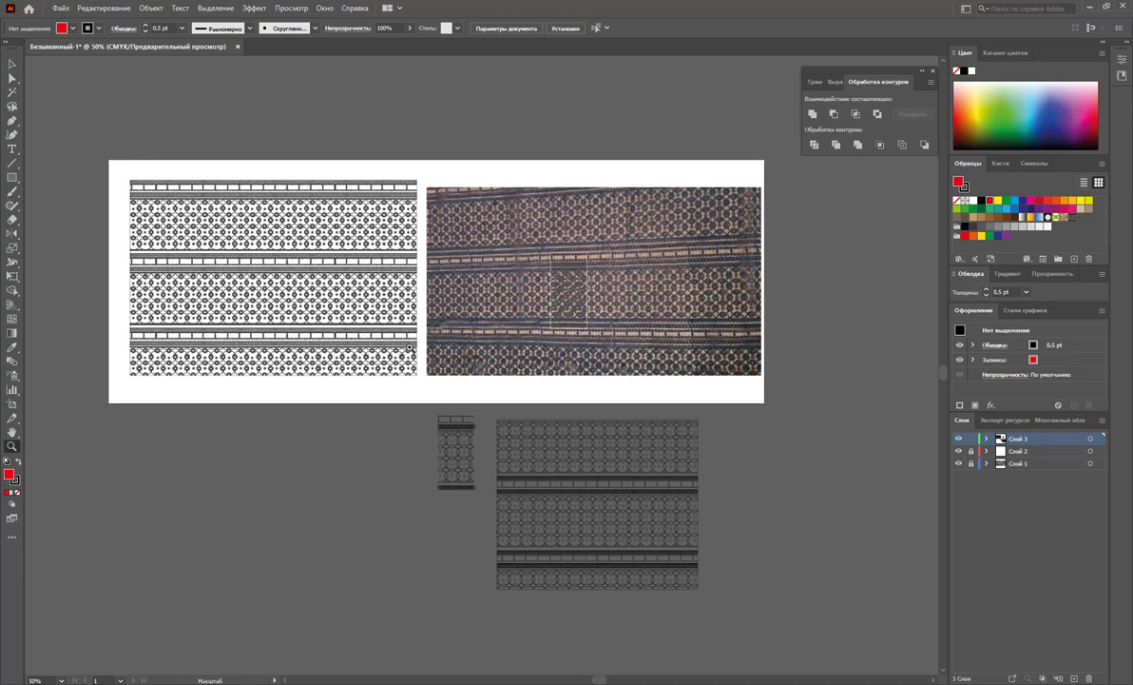
scroll(446, 418, "up", 2)
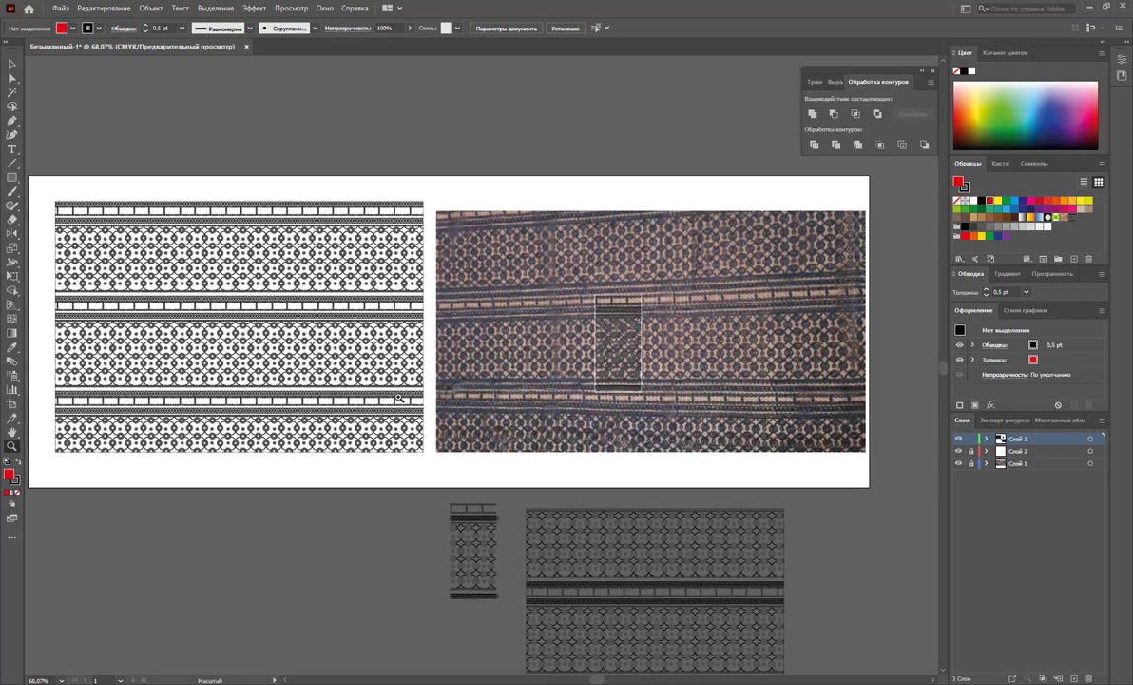